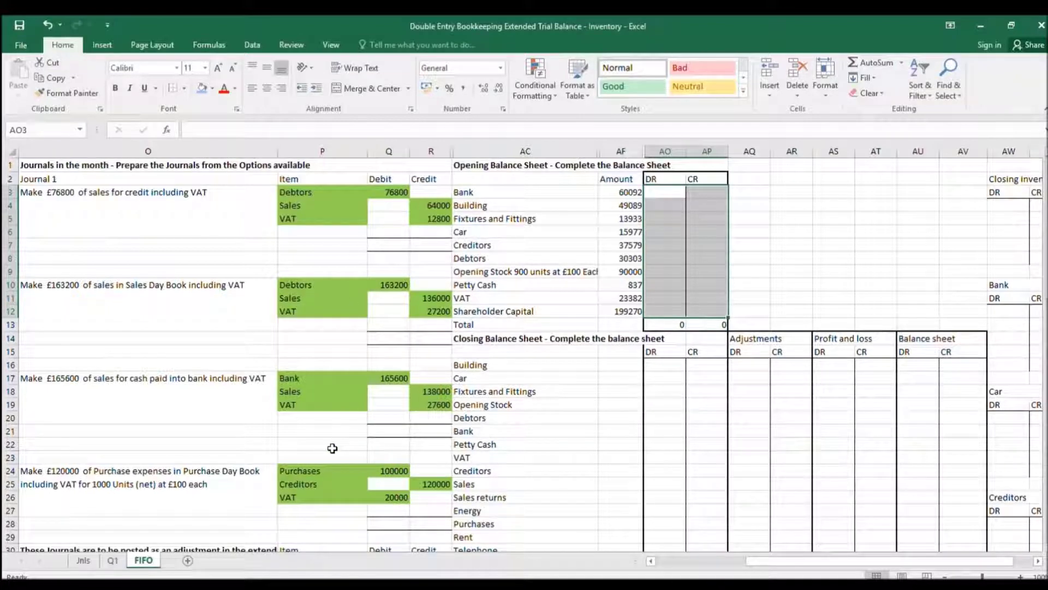
- Undo the clearing of the opening balance sheet's DR and CR entries in AO3:AP12
scroll(332, 453, down, 5)
scroll(333, 448, down, 1)
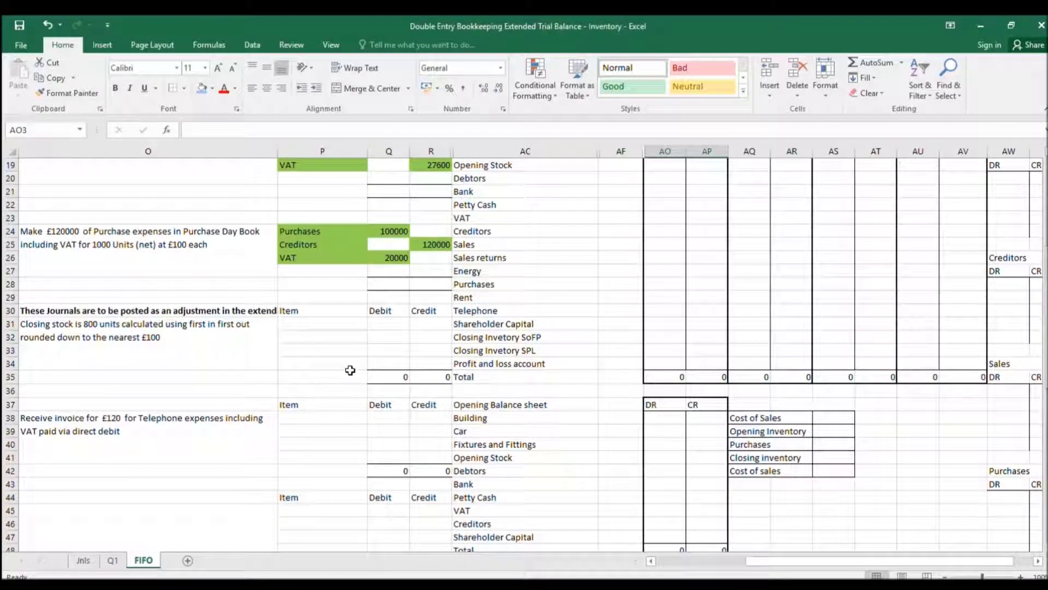
scroll(353, 367, down, 6)
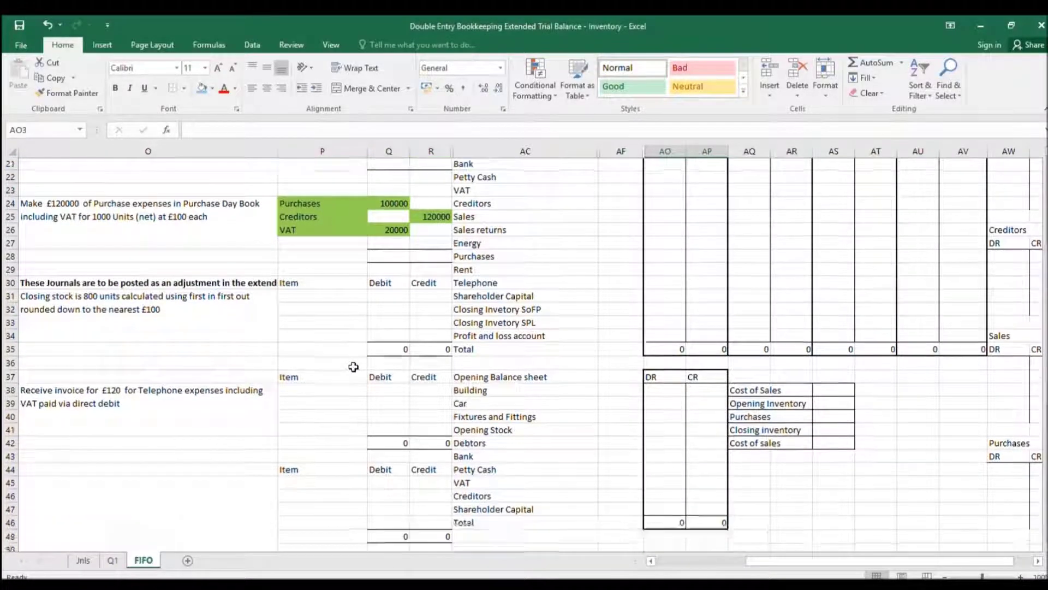
scroll(352, 369, up, 5)
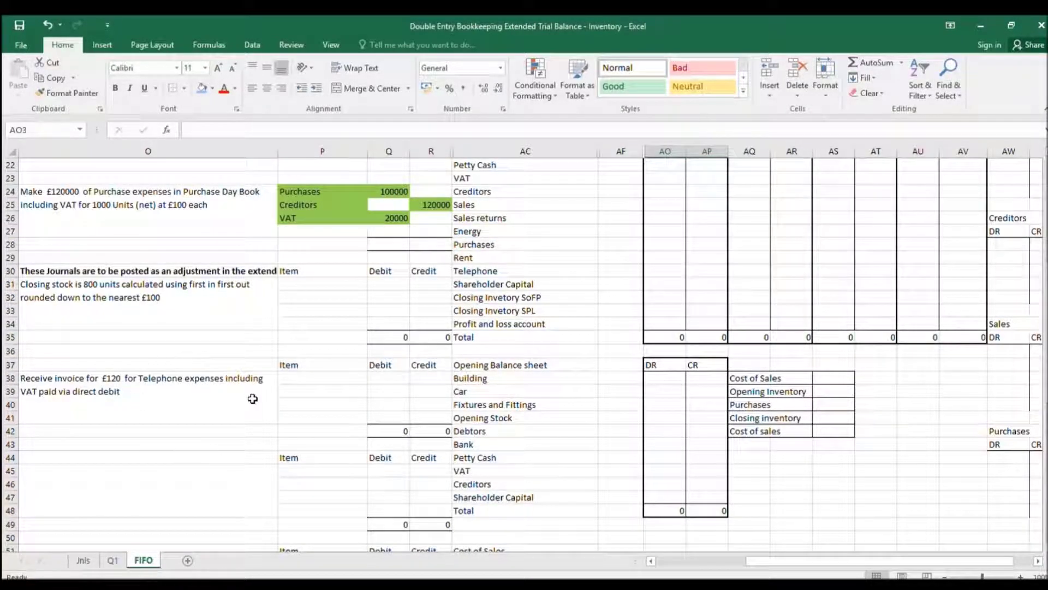
scroll(340, 419, up, 6)
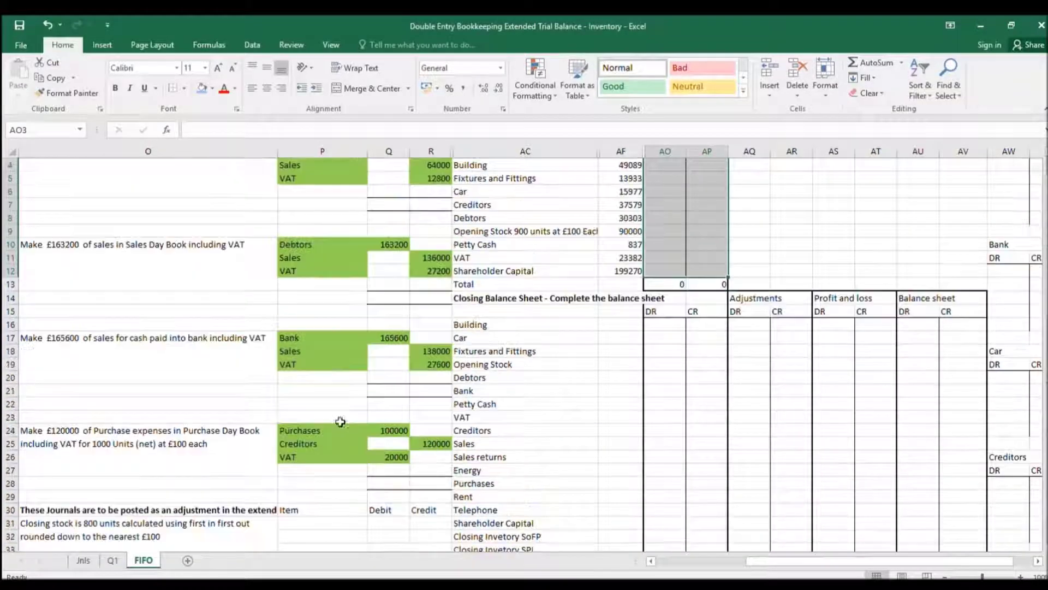
scroll(340, 422, up, 1)
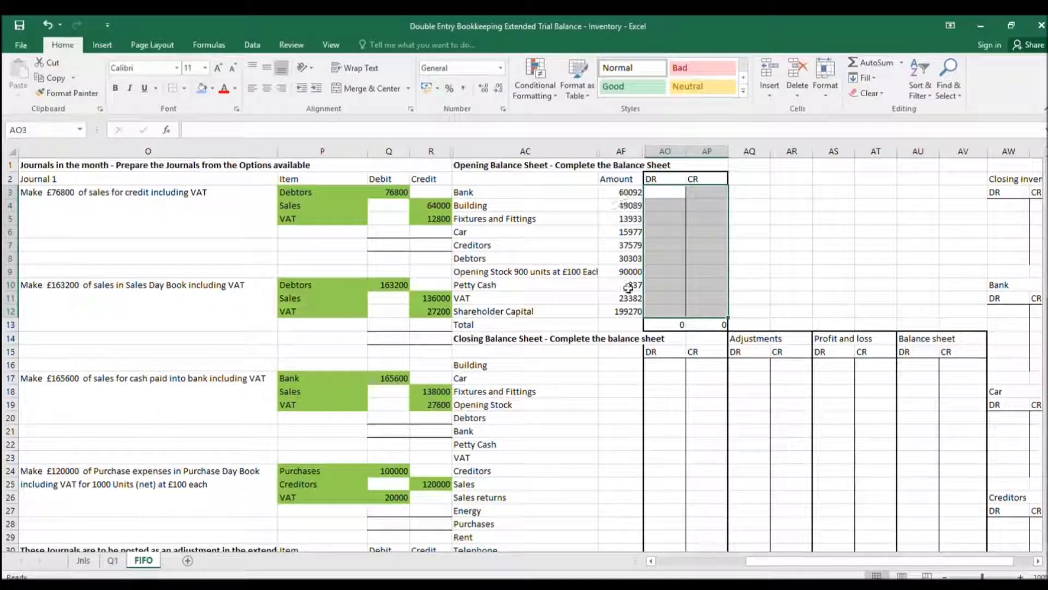
click(43, 20)
- Undo the clearing of the general ledger T-accounts to restore their debit and credit postings
drag(764, 562, 773, 557)
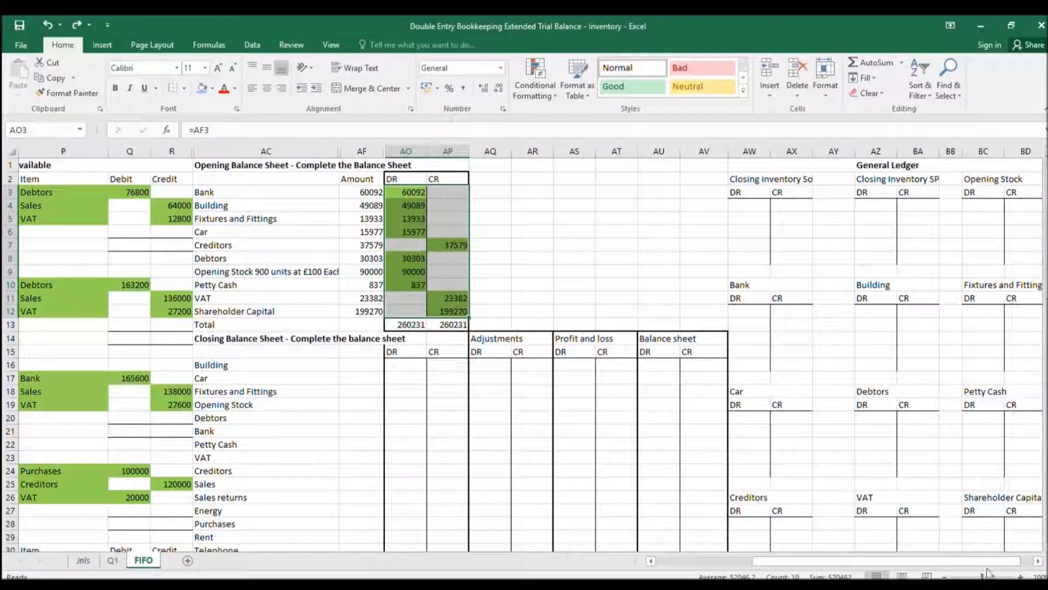
click(1037, 561)
click(1038, 561)
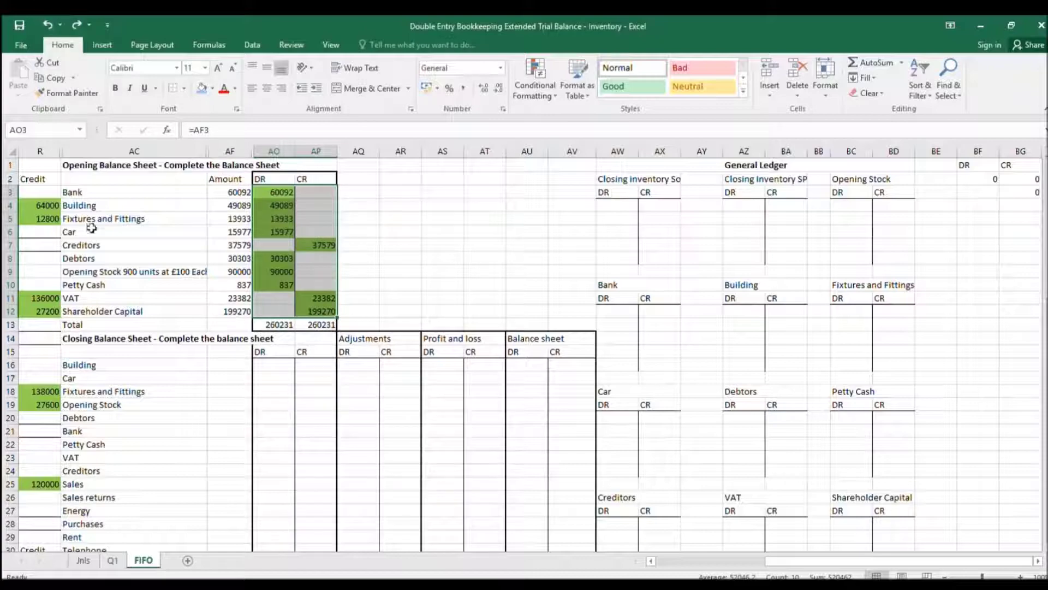
click(48, 25)
scroll(542, 320, up, 4)
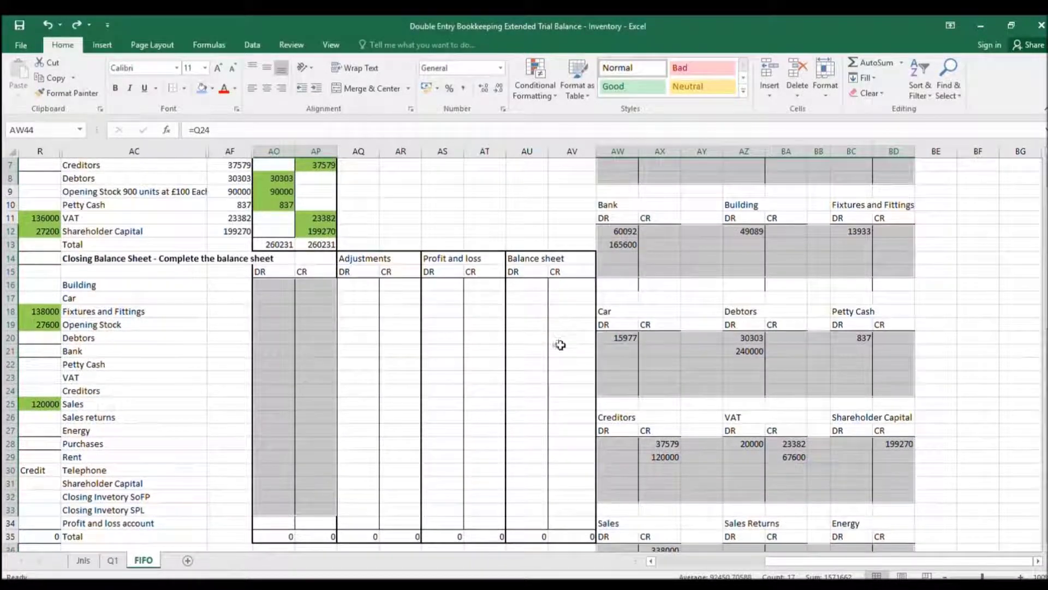
scroll(563, 340, up, 1)
click(527, 258)
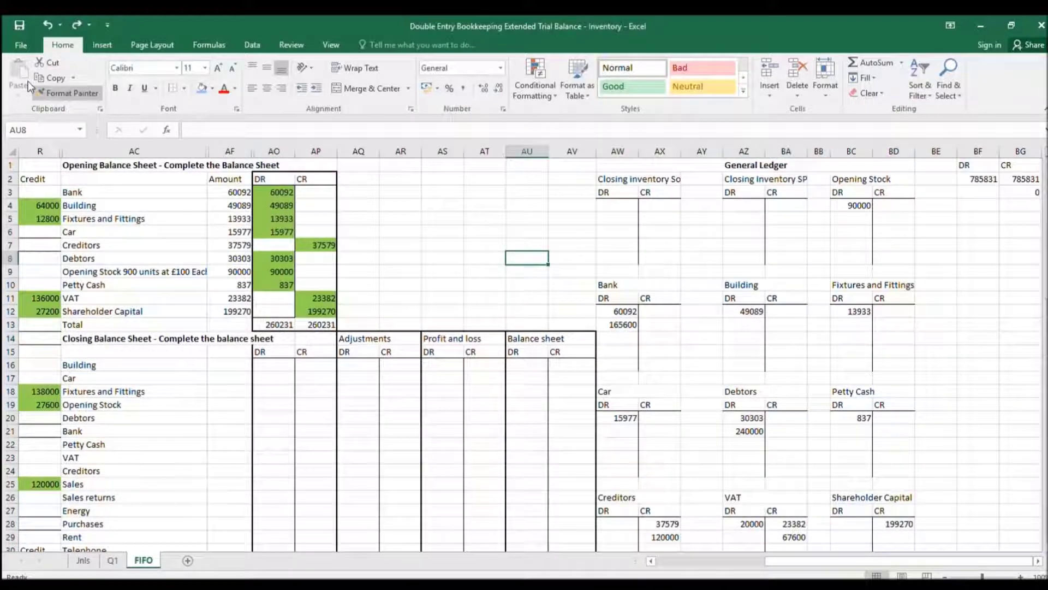
- Undo the clearing of the DR and CR entries in the closing balance sheet's first column pair
click(48, 24)
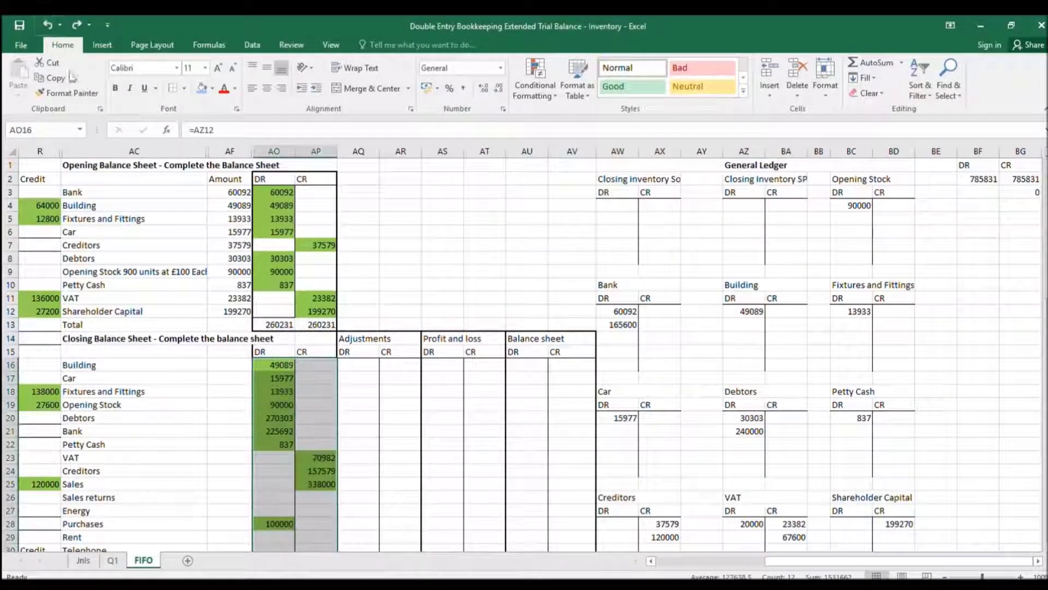
scroll(339, 404, down, 1)
scroll(339, 404, down, 3)
scroll(322, 461, up, 3)
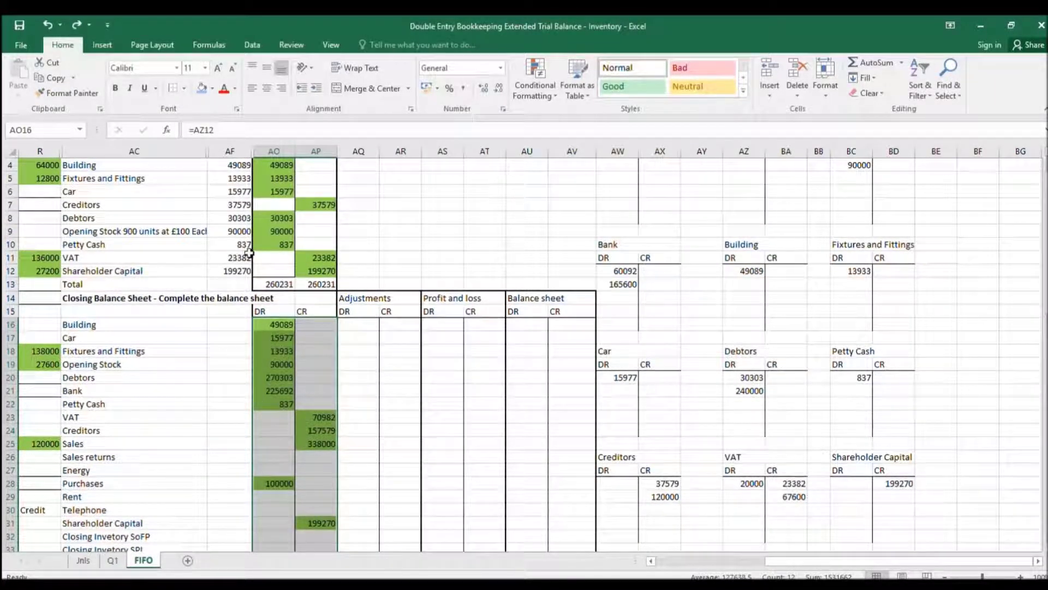
scroll(314, 188, up, 1)
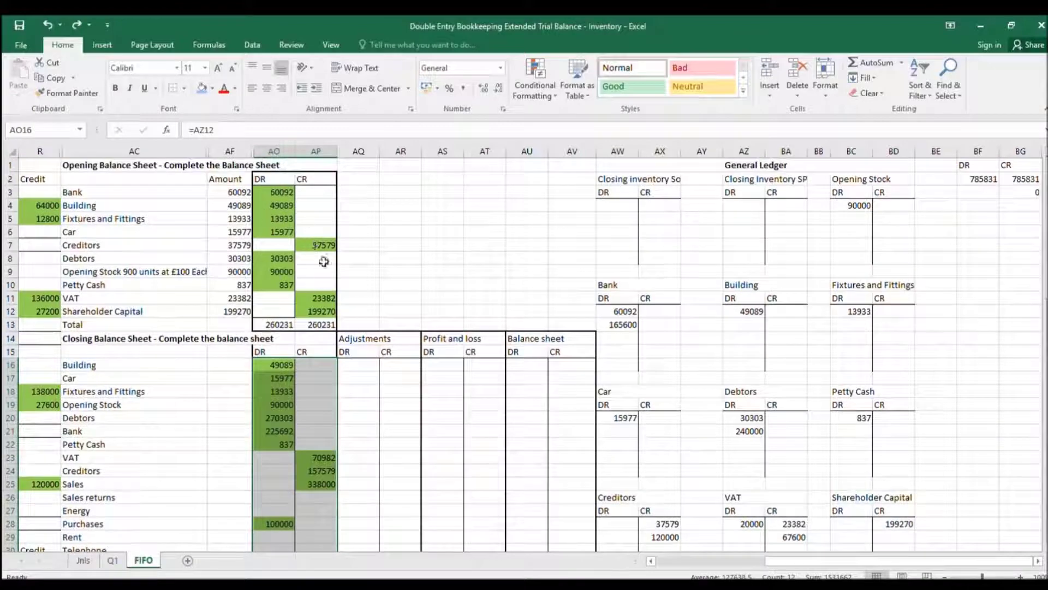
scroll(281, 387, down, 3)
scroll(281, 386, down, 1)
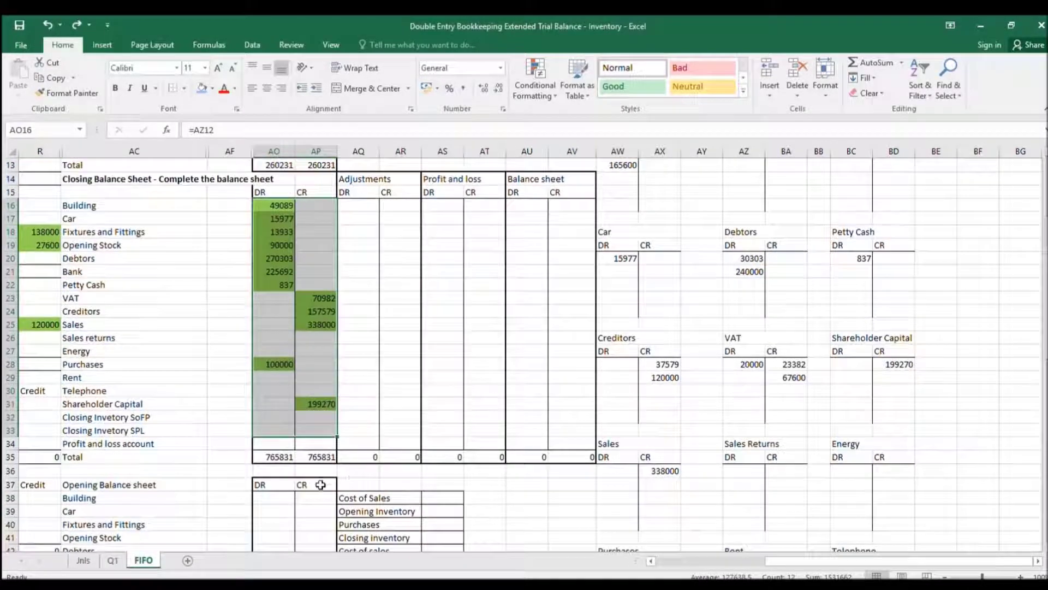
- Enter =800*100 as the debit in Q31 for the first-in-first-out closing stock journal
drag(831, 553, 808, 553)
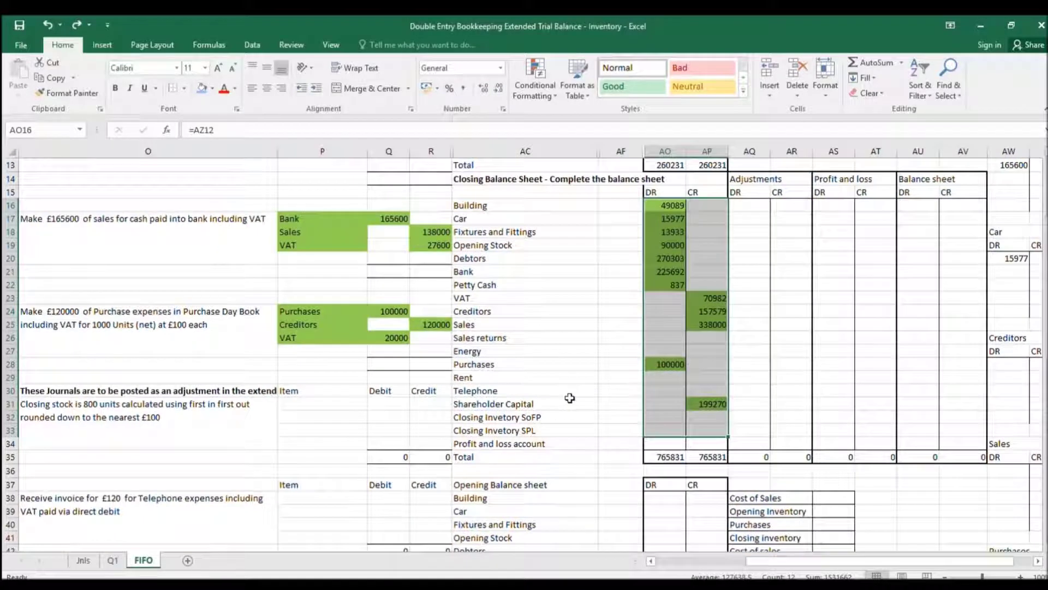
click(277, 416)
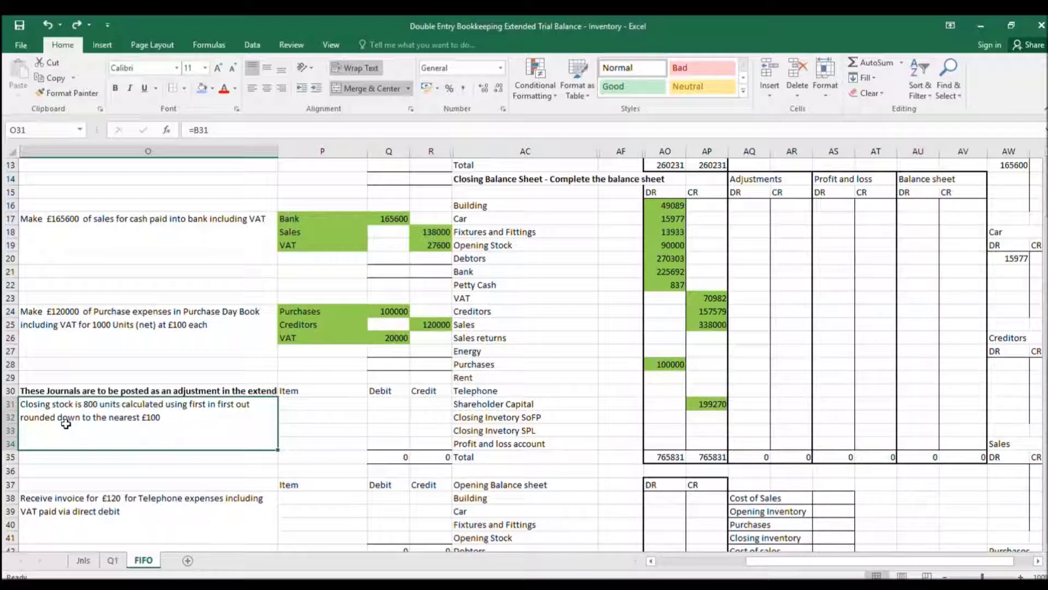
scroll(151, 429, up, 3)
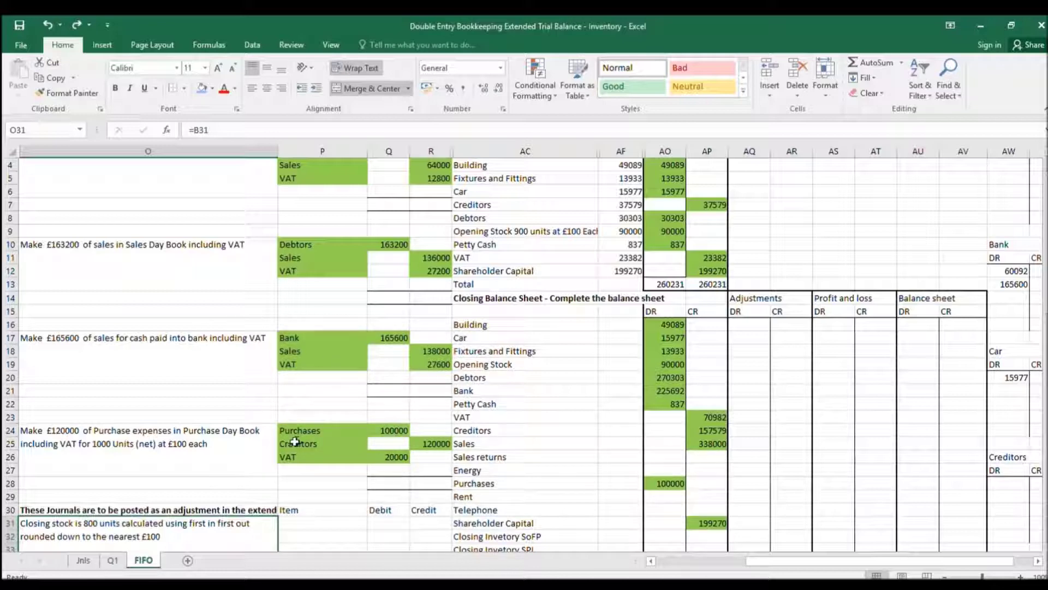
scroll(295, 443, down, 1)
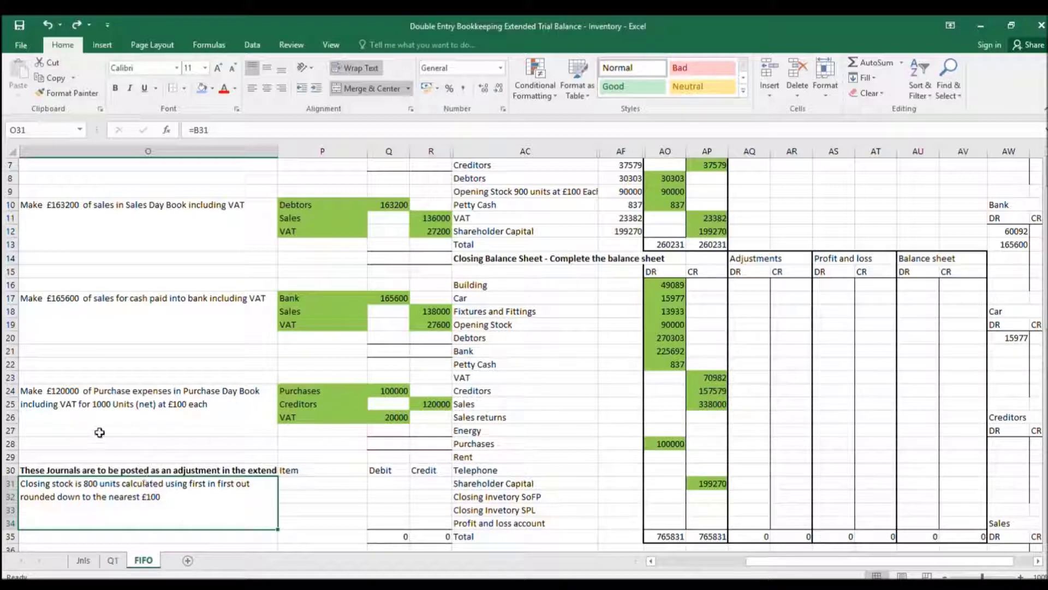
click(375, 480)
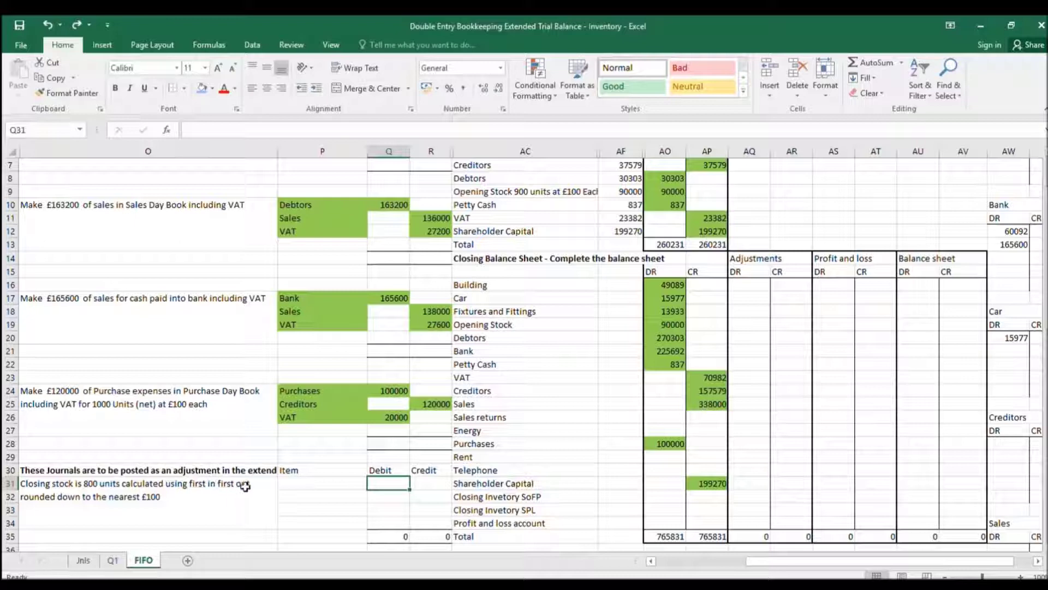
text(=800)
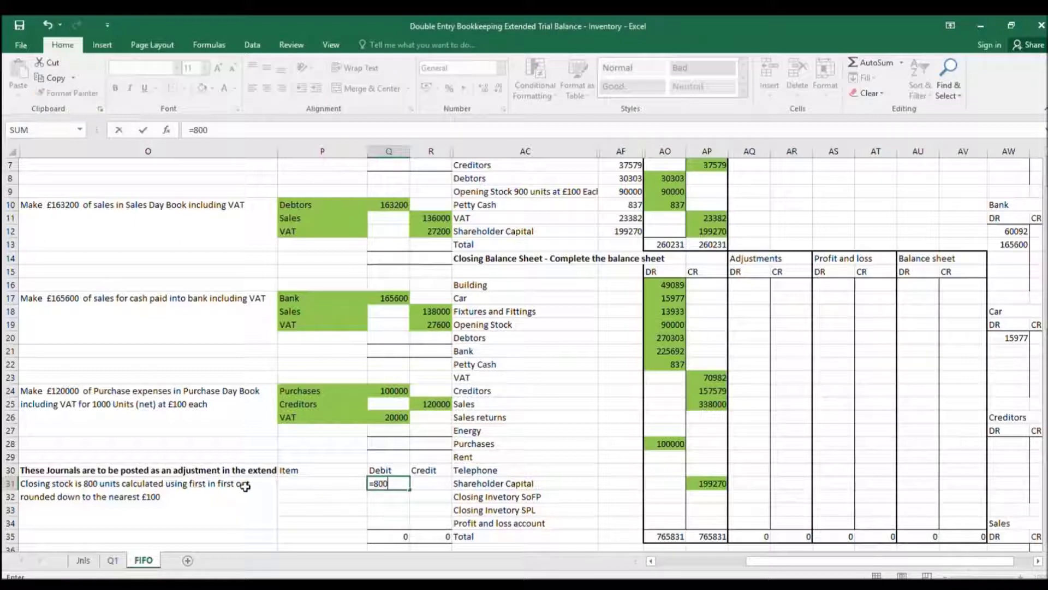
text(*100)
key(Return)
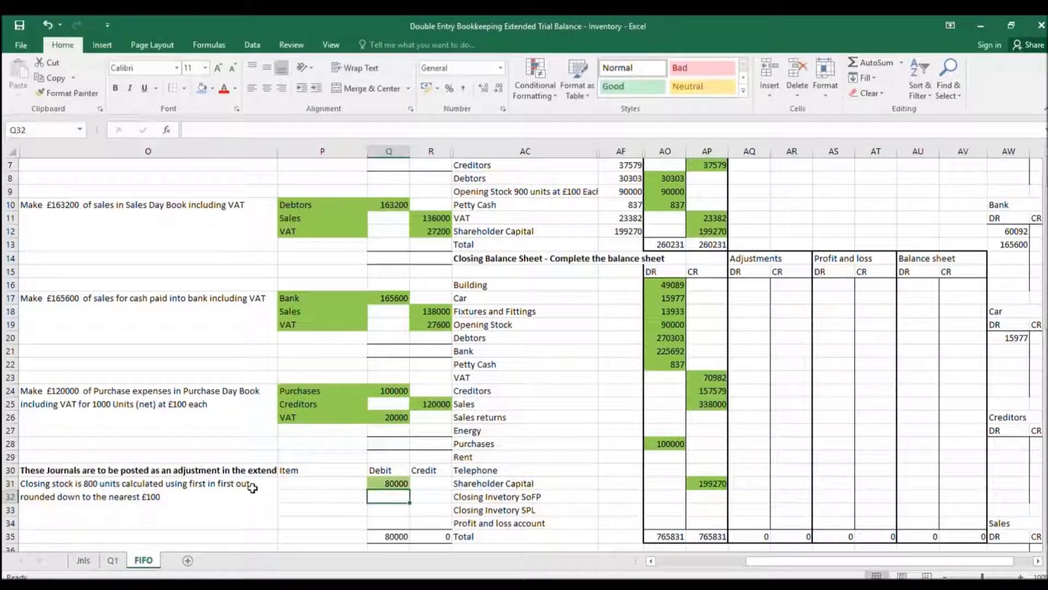
- Set the closing stock journal's items to Closing Invetory SoFP in P31 and Closing Invetory SPL in P32
click(331, 487)
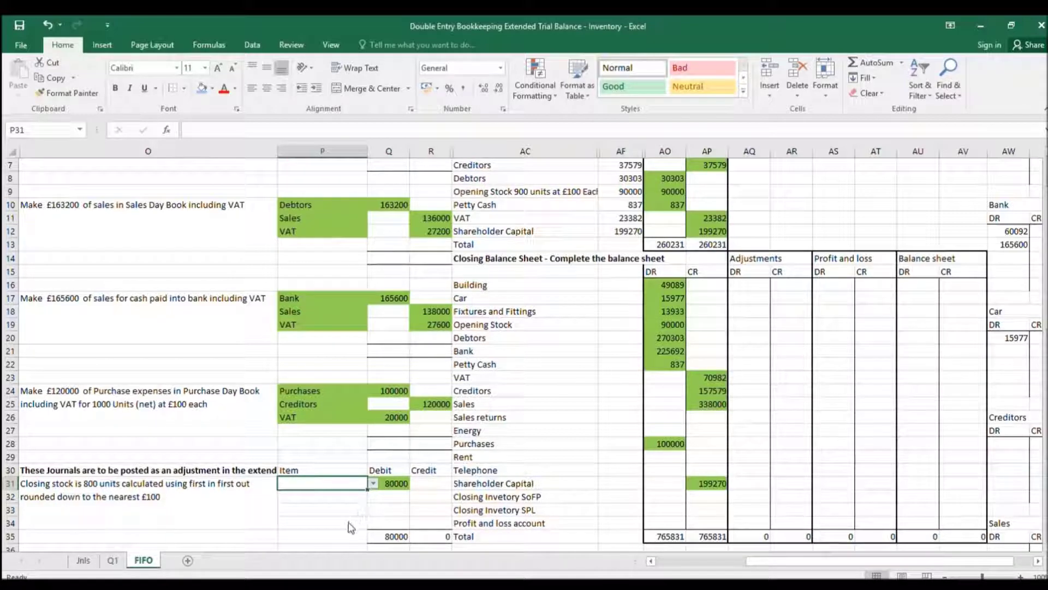
text(Closing Invetory SoFP)
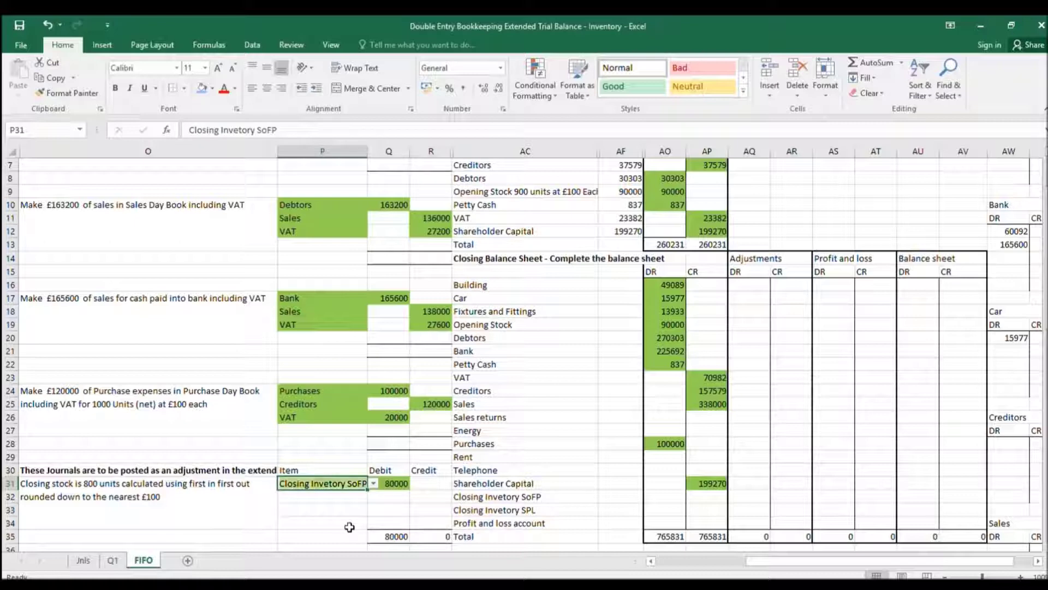
click(359, 496)
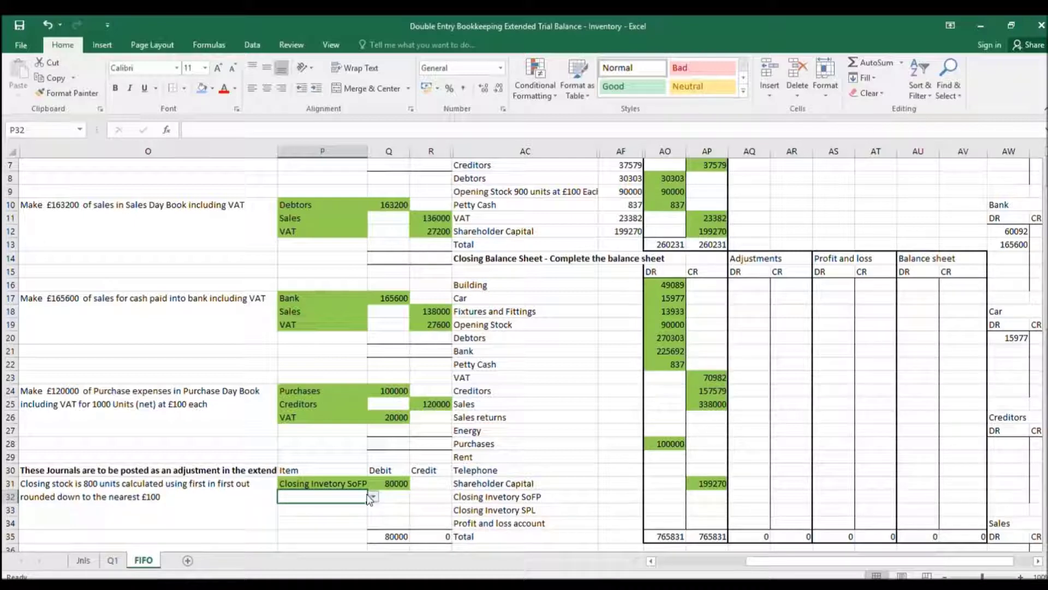
text(Closing Invetory SPL)
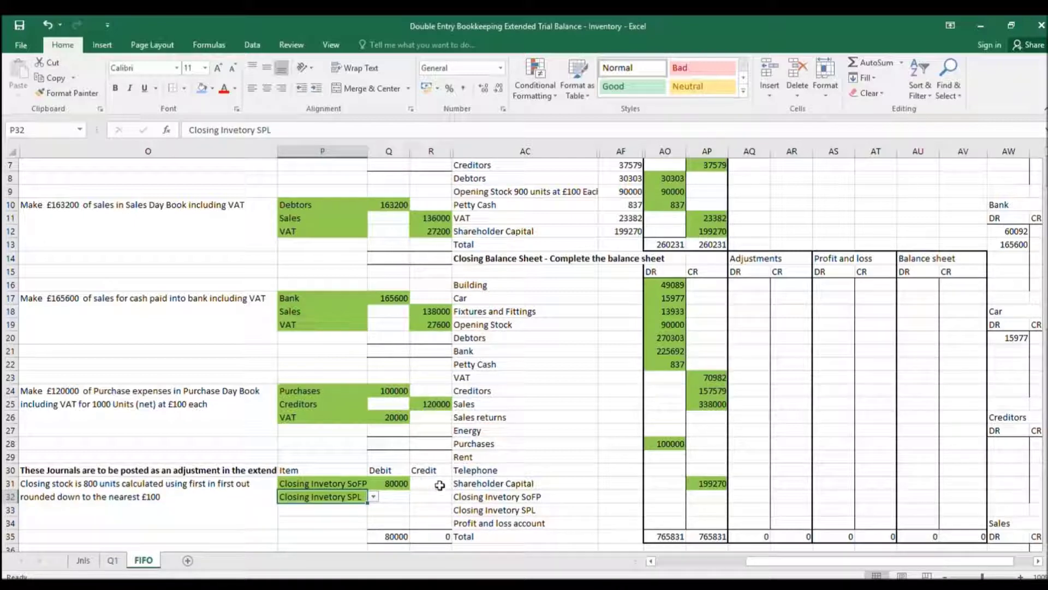
- Enter the credit for Closing Invetory SPL in R32 as a reference to the debit, =Q31
click(423, 495)
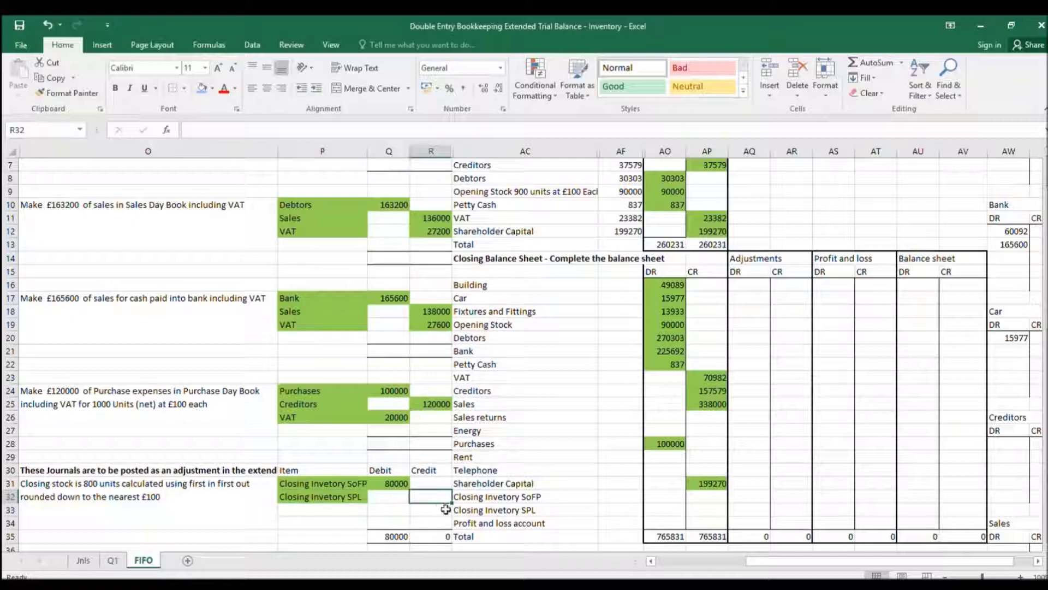
text(=)
key(Up)
key(Left)
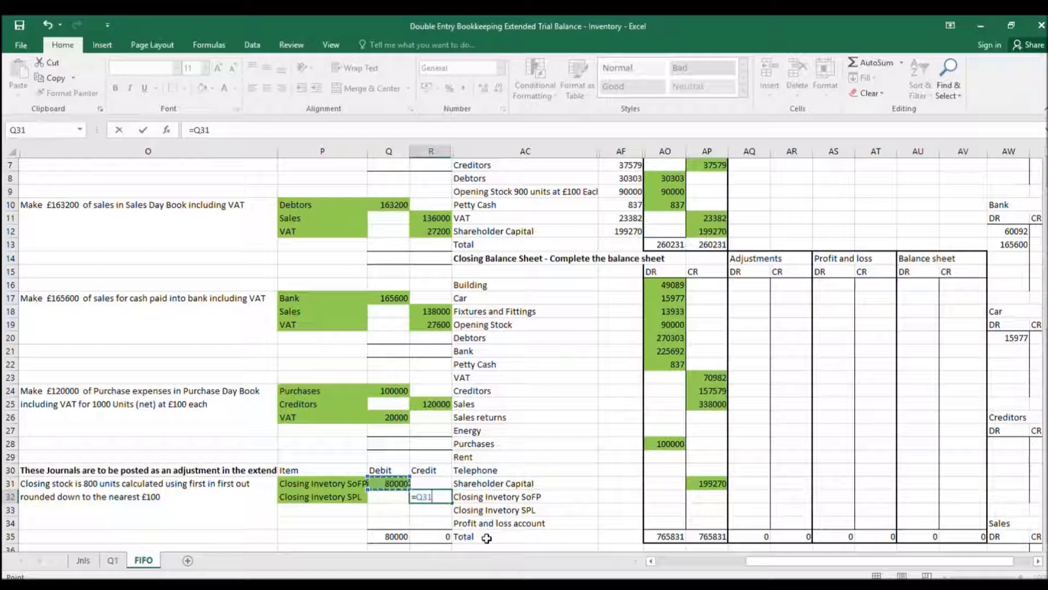
key(Return)
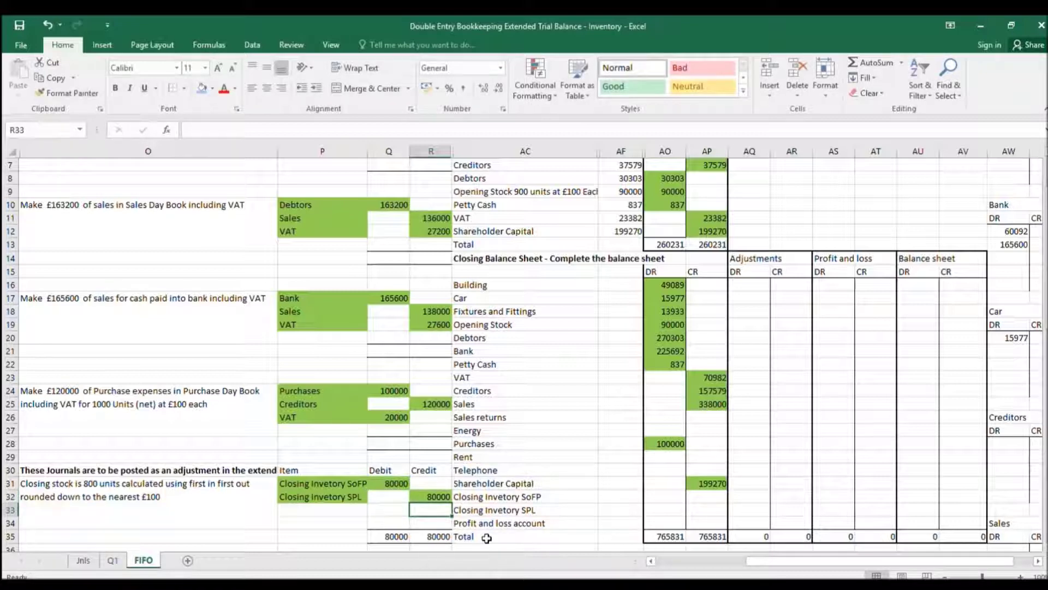
- Post the closing stock adjustment of 80000 as a debit to Closing Invetory SoFP and a credit to Closing Invetory SPL in the Adjustments columns
key(Up)
key(Left)
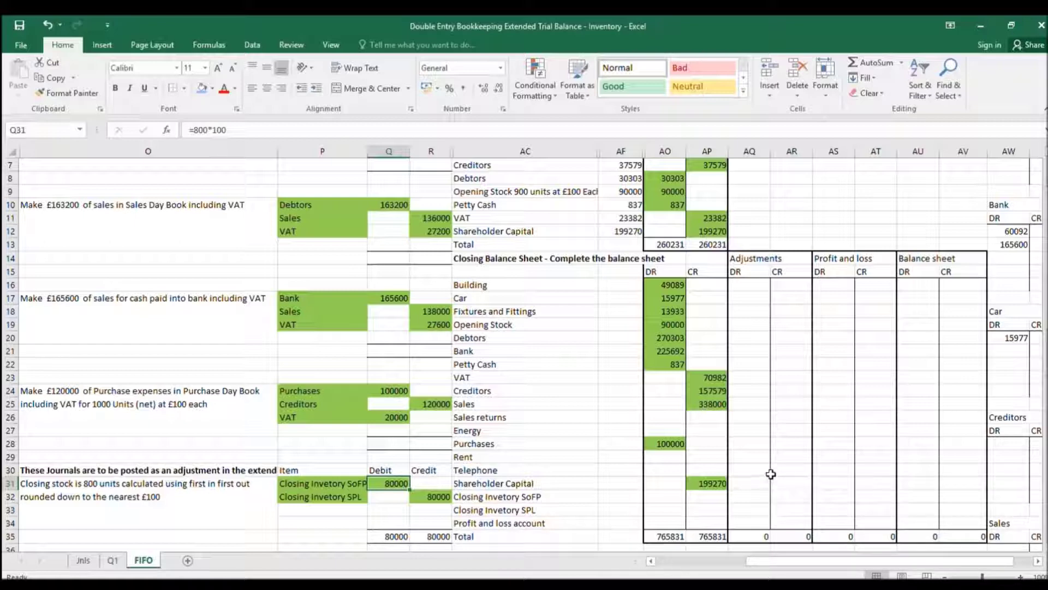
click(759, 496)
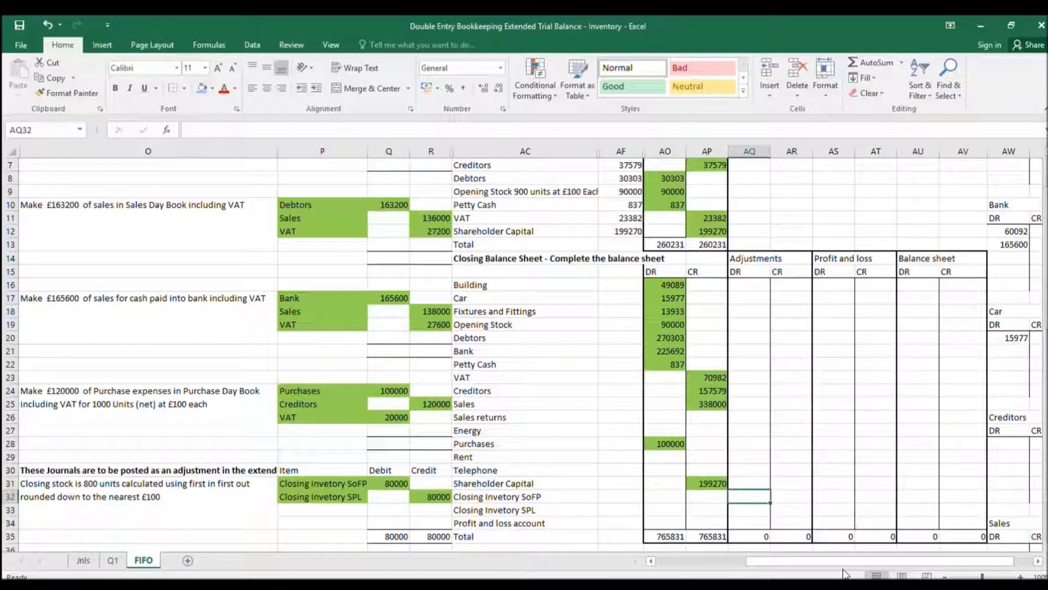
text(80000)
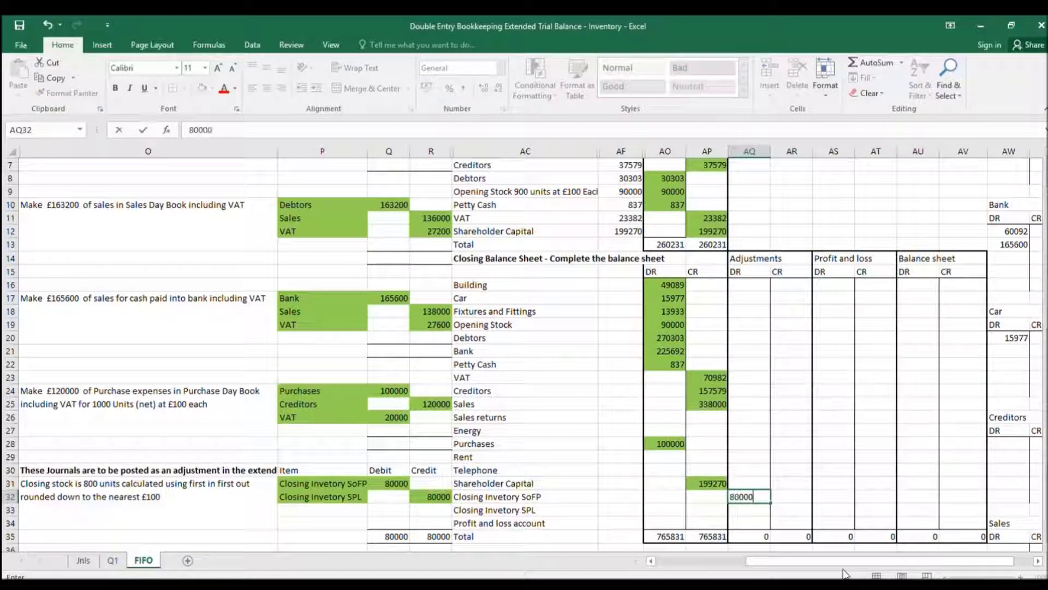
key(Return)
key(Right)
text(8000)
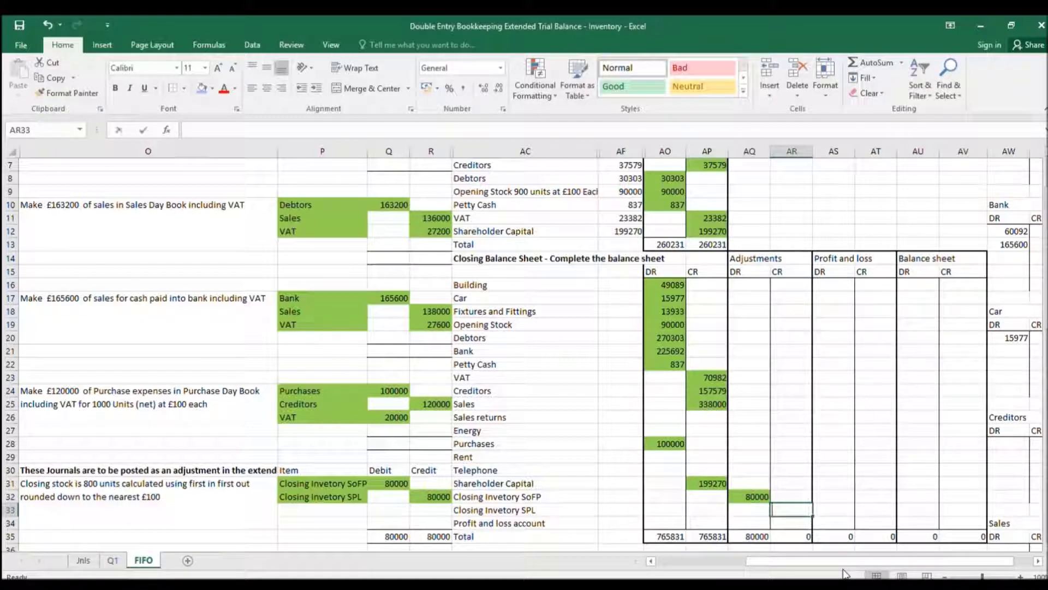
key(Return)
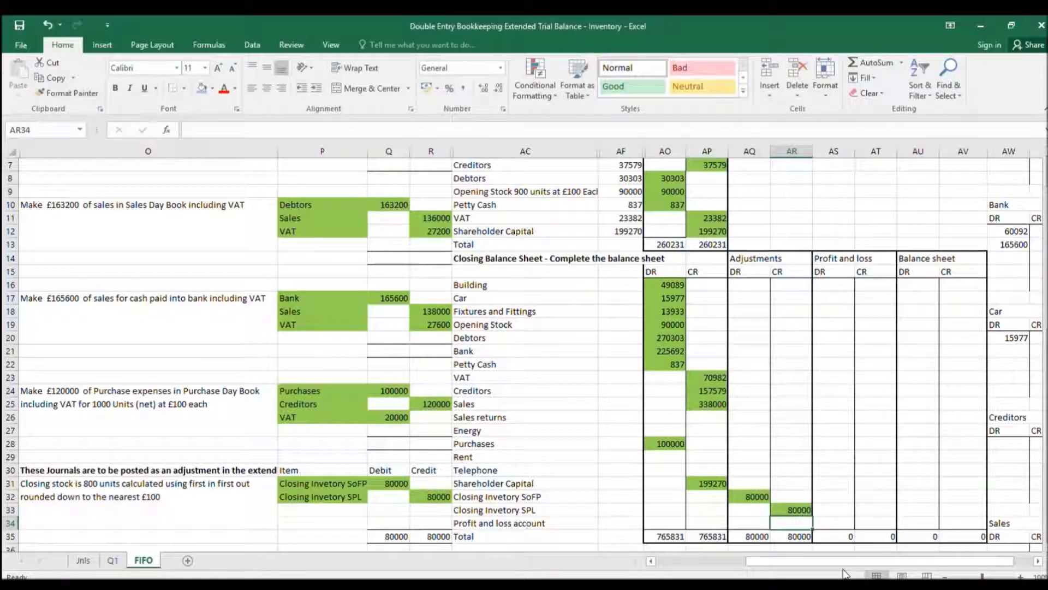
- Enter telephone, VAT and Bank as the items of the telephone invoice journal in P38 to P40
click(437, 510)
scroll(457, 511, down, 4)
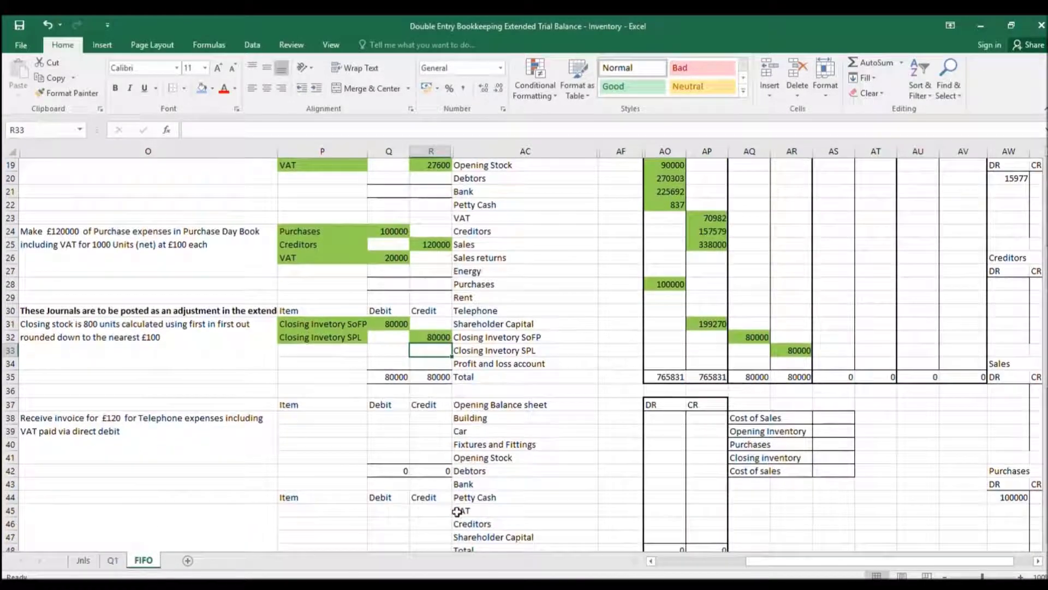
click(326, 418)
text(telephone)
key(Return)
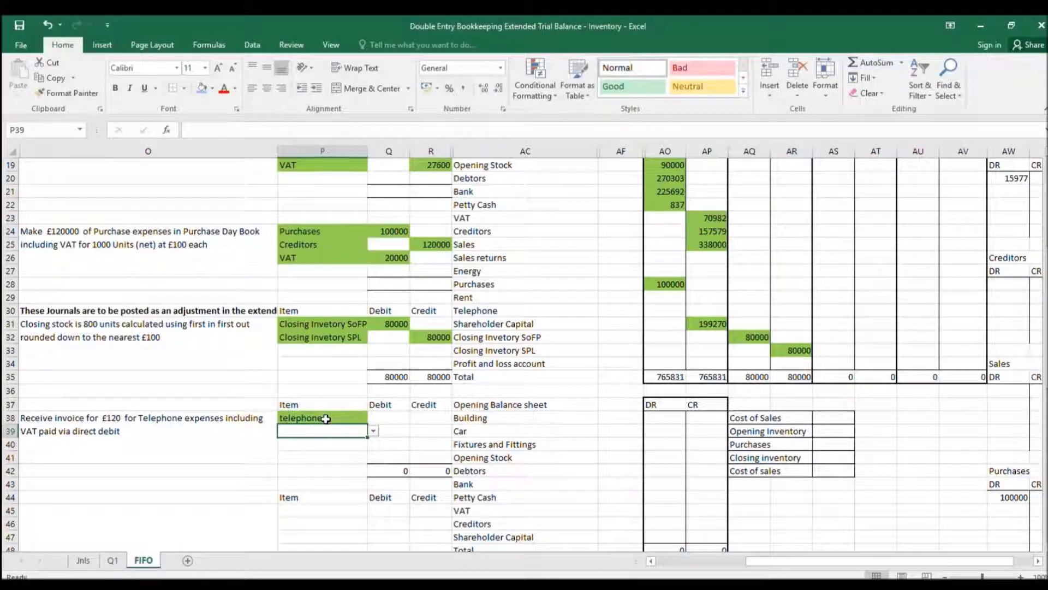
text(VAT)
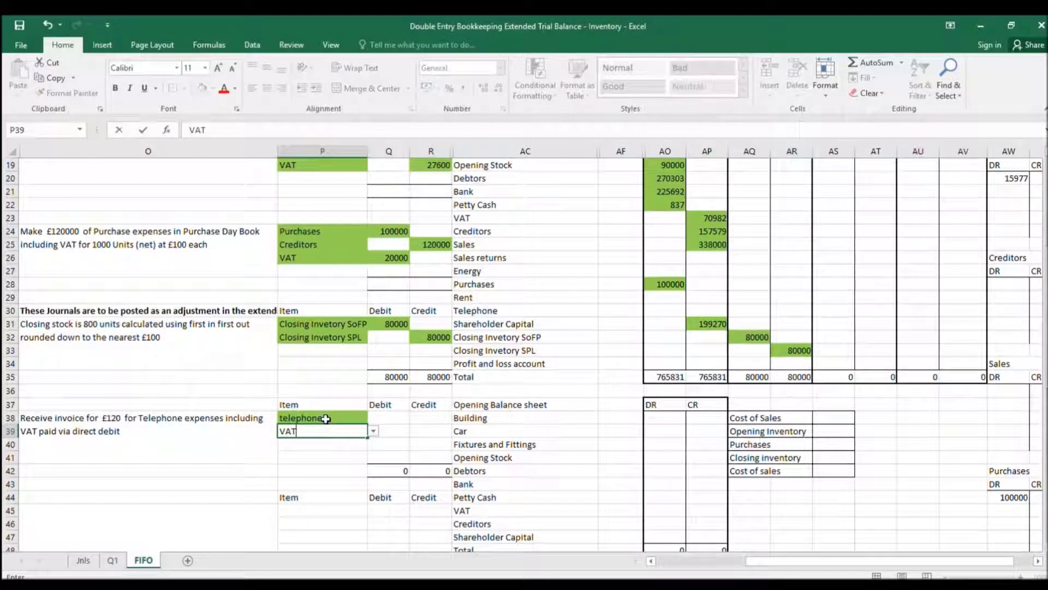
key(Return)
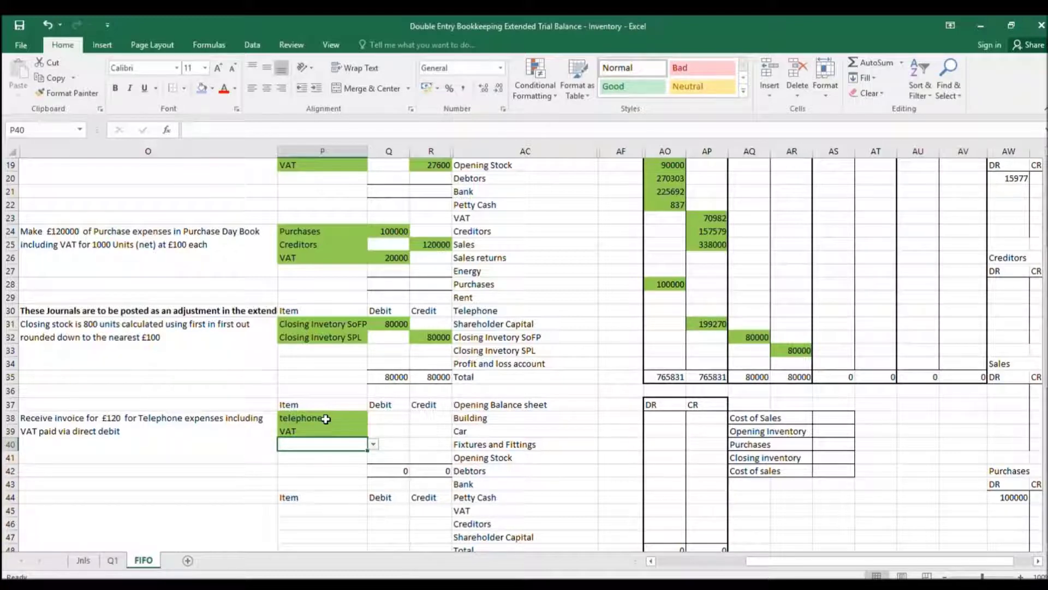
text(Ba)
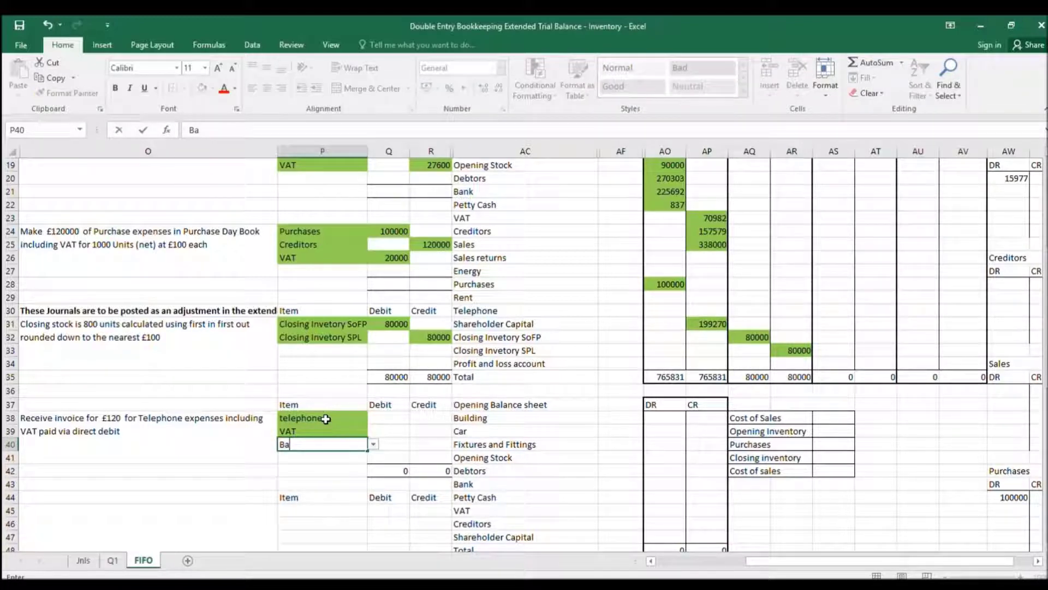
key(Return)
- Fill in the telephone journal amounts: credit Bank 120, debit VAT 20 and debit telephone 100
key(Right)
key(Up)
key(Right)
text(120)
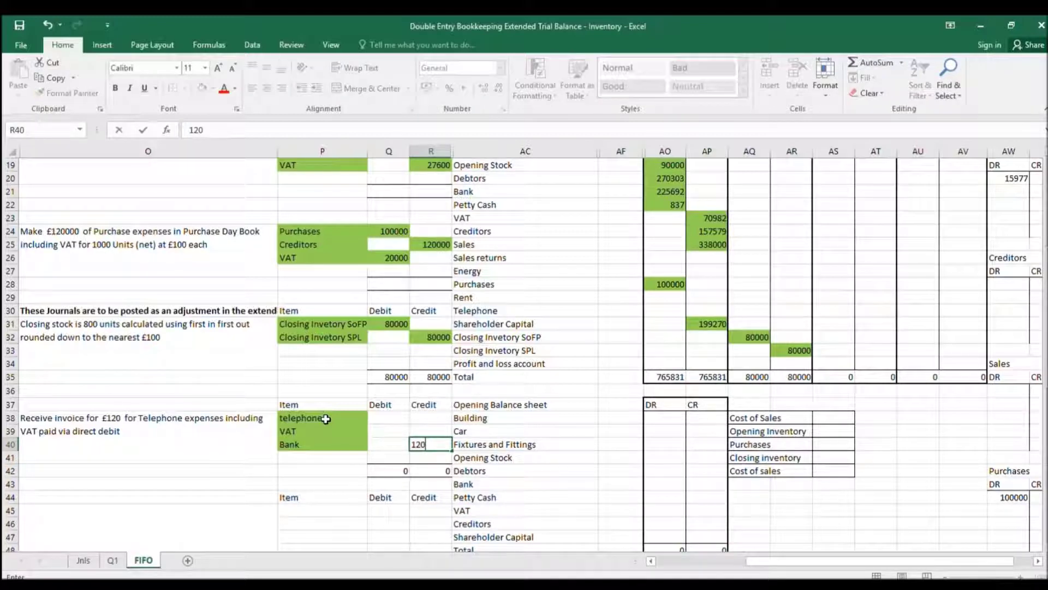
key(Left)
key(Up)
text(20)
key(Return)
key(Up)
key(Up)
text(100)
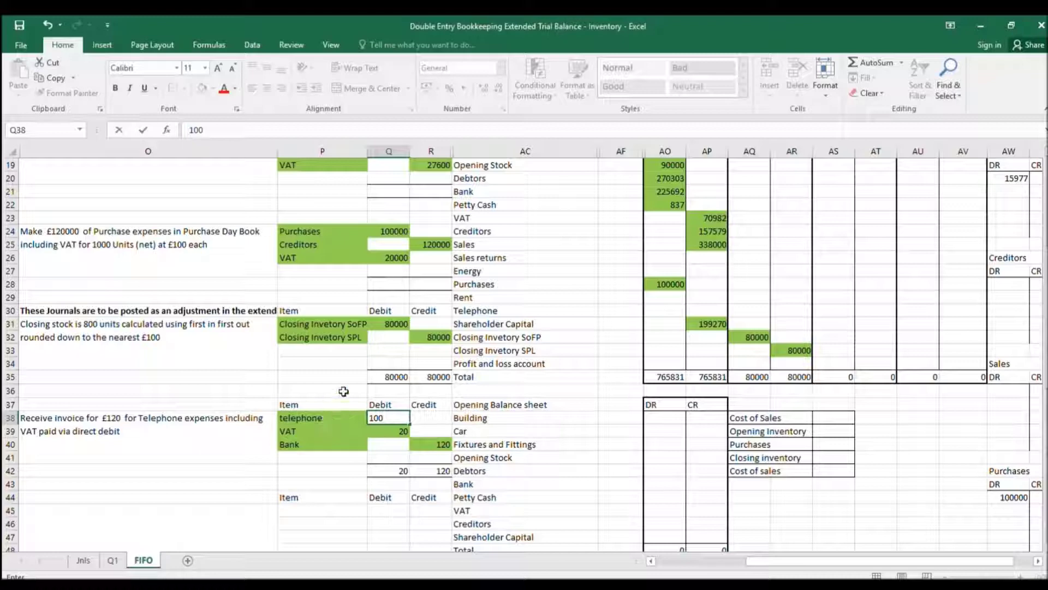
click(332, 400)
- Post the telephone journal in the Adjustments columns: debit Telephone 100, debit VAT 20 and credit Bank 120
click(745, 309)
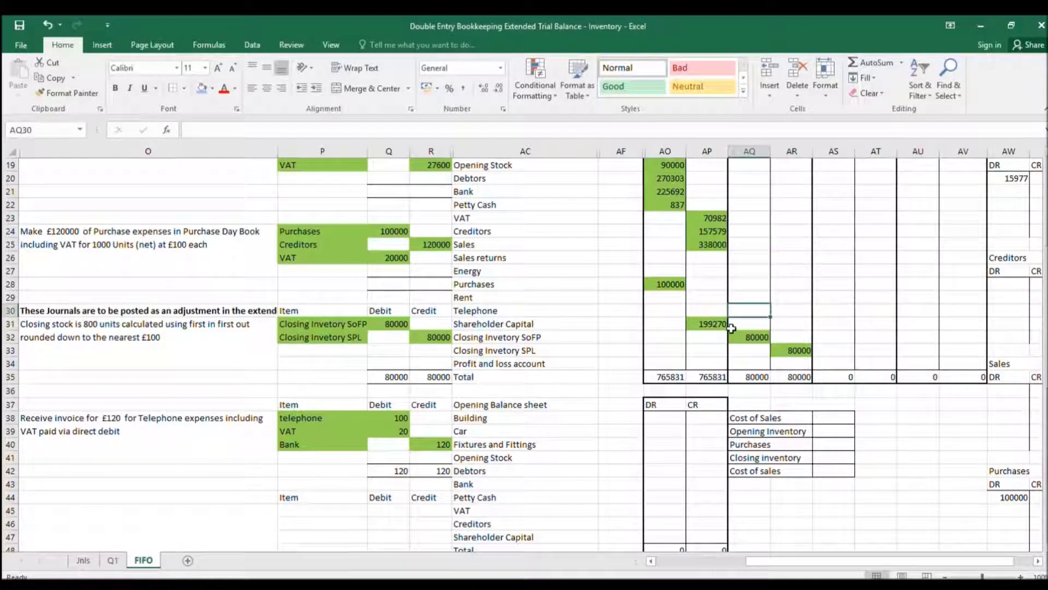
text(100)
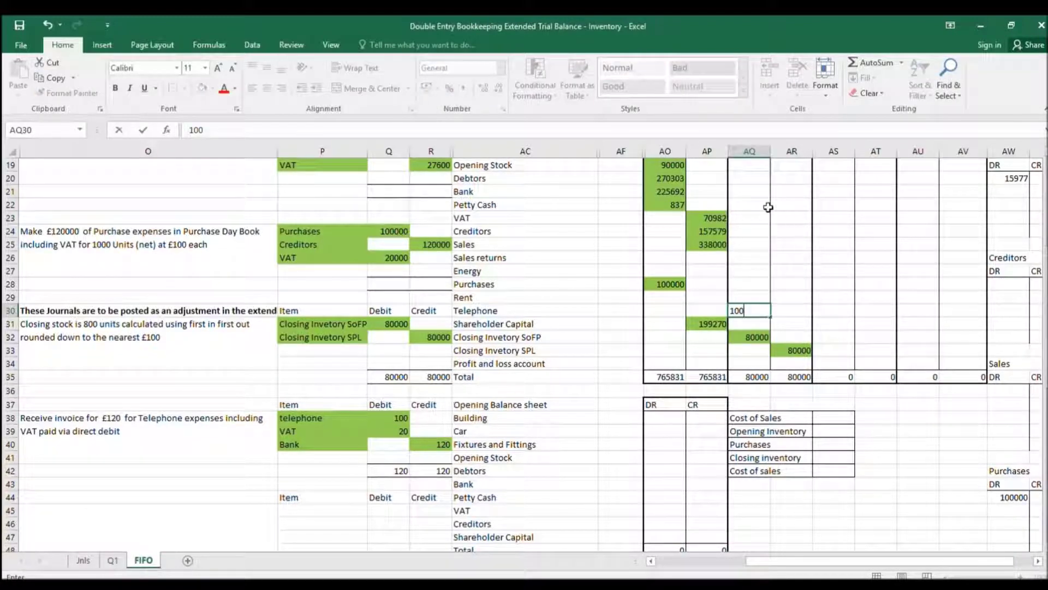
click(762, 217)
text(20)
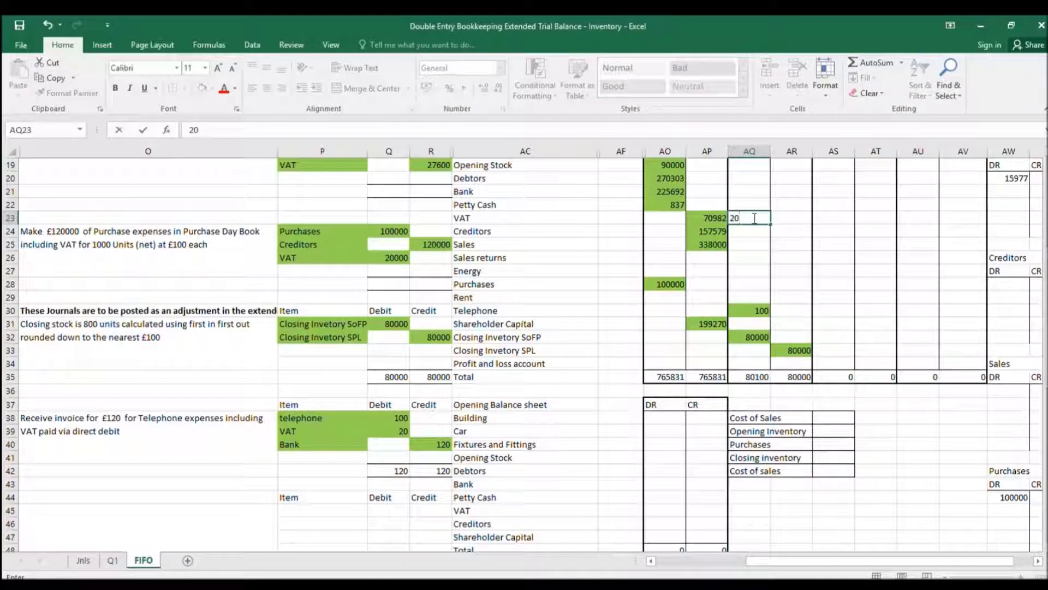
key(Return)
key(Up)
key(Up)
key(Up)
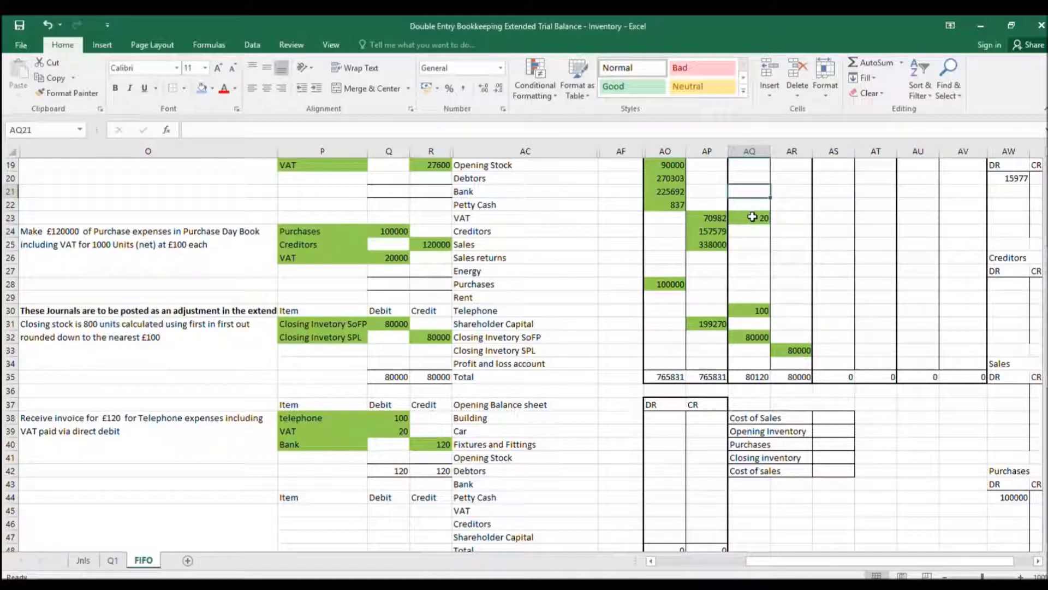
key(Right)
text(120)
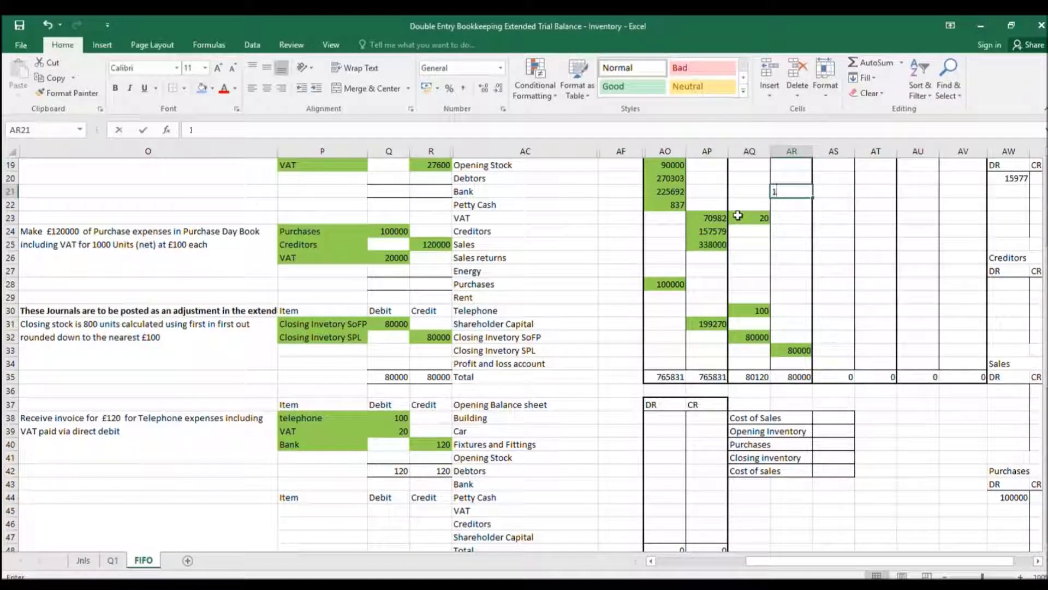
key(Return)
click(784, 217)
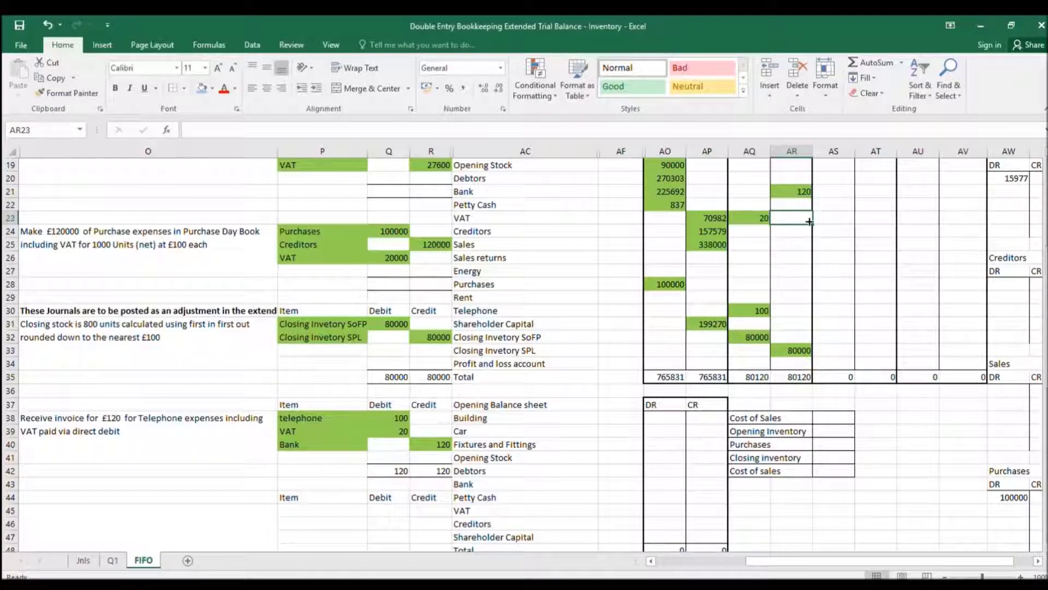
- Carry Building, Car and Fixtures and Fittings into the Balance sheet debit column as =AO16, =AO17 and =AO18
scroll(824, 251, up, 3)
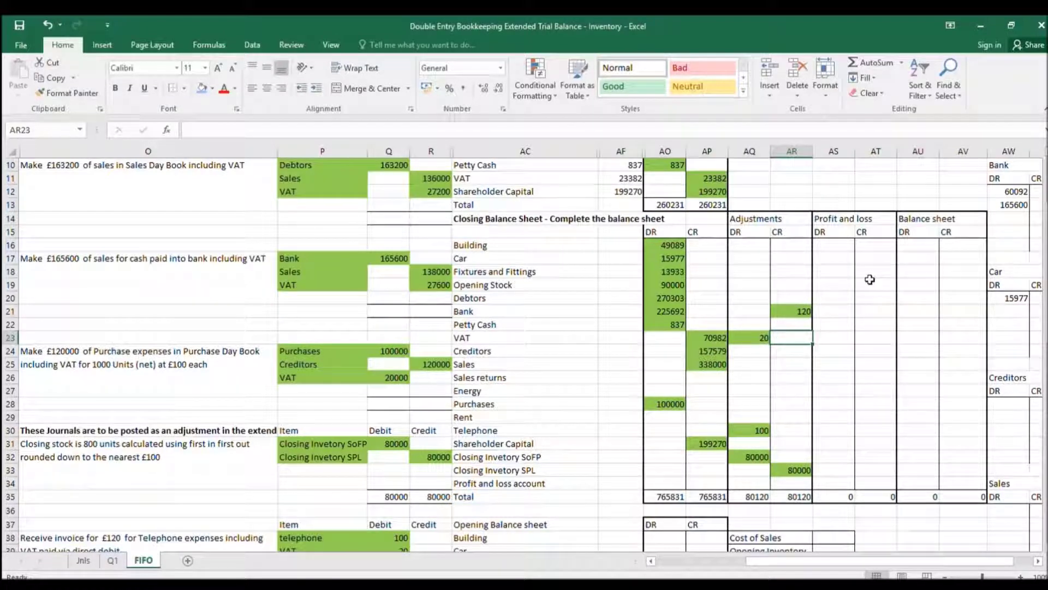
click(916, 246)
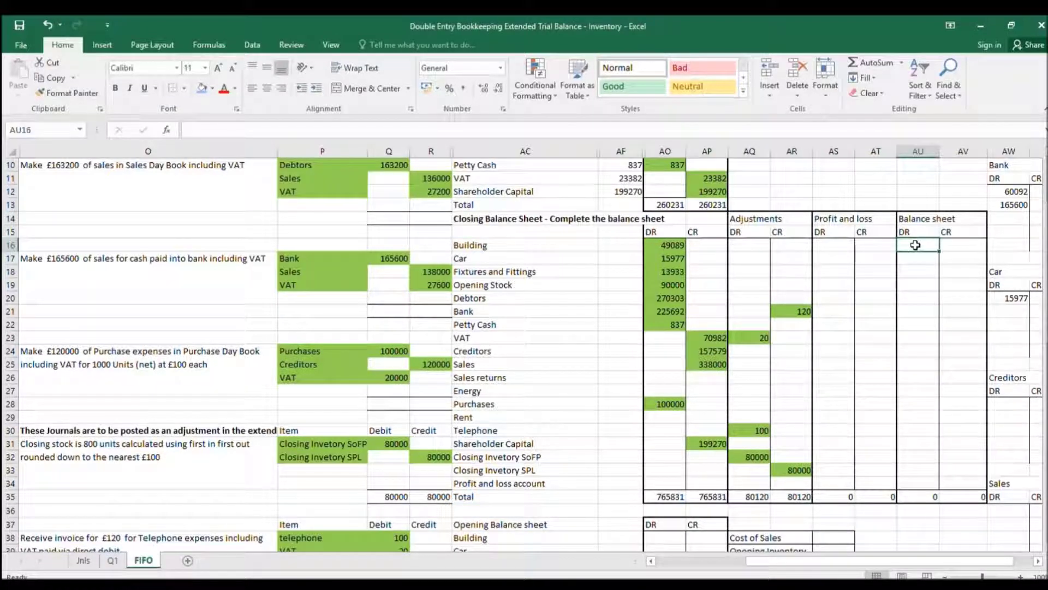
text(=)
click(674, 246)
key(Return)
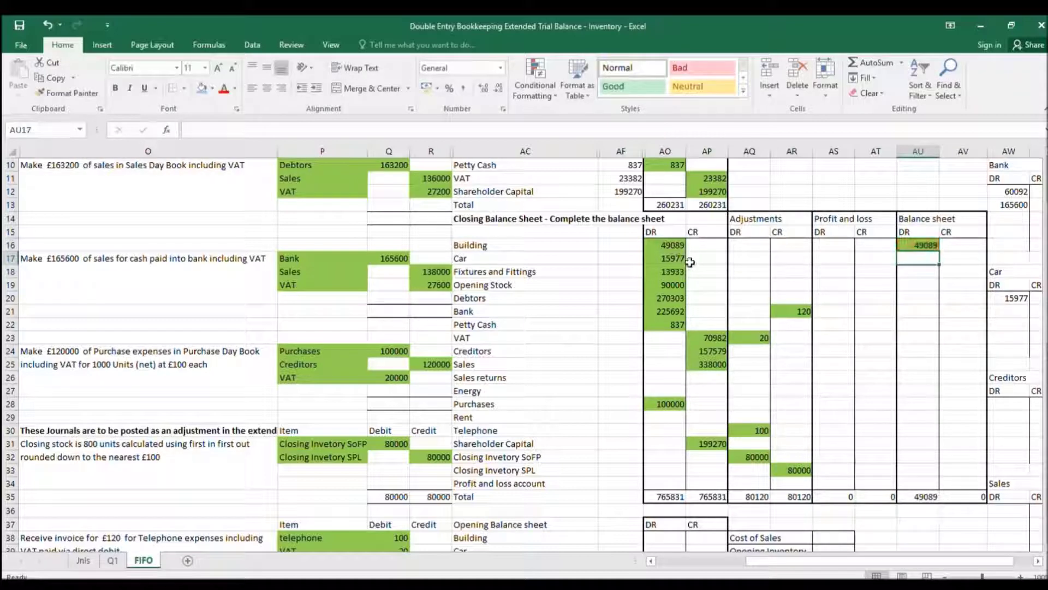
text(=)
click(672, 257)
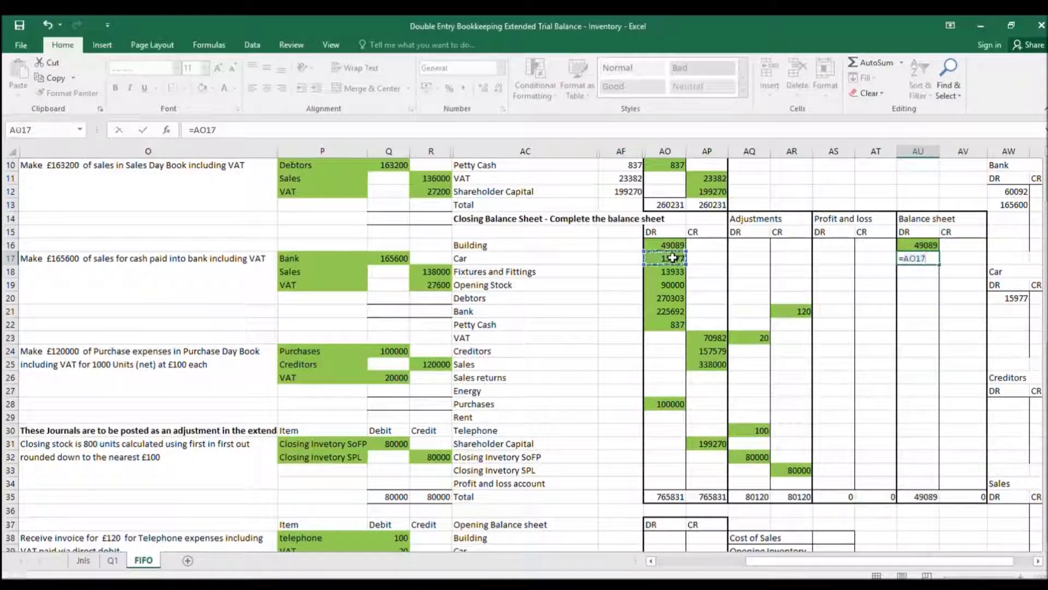
key(Return)
text(=)
click(673, 271)
key(Return)
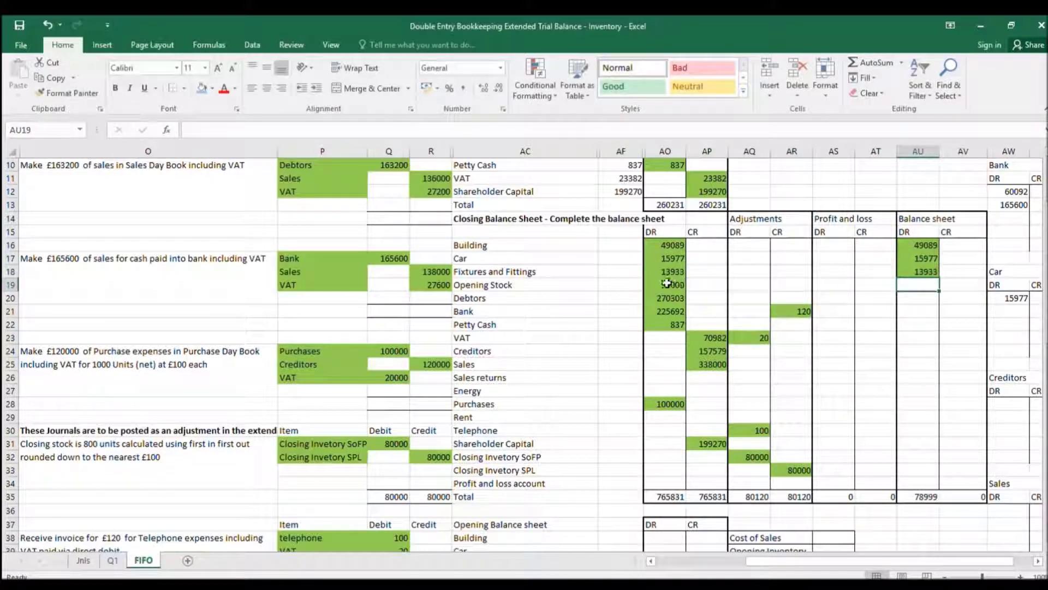
- Carry Opening Stock into the Profit and loss debit column in AS19 as =AO19
click(669, 285)
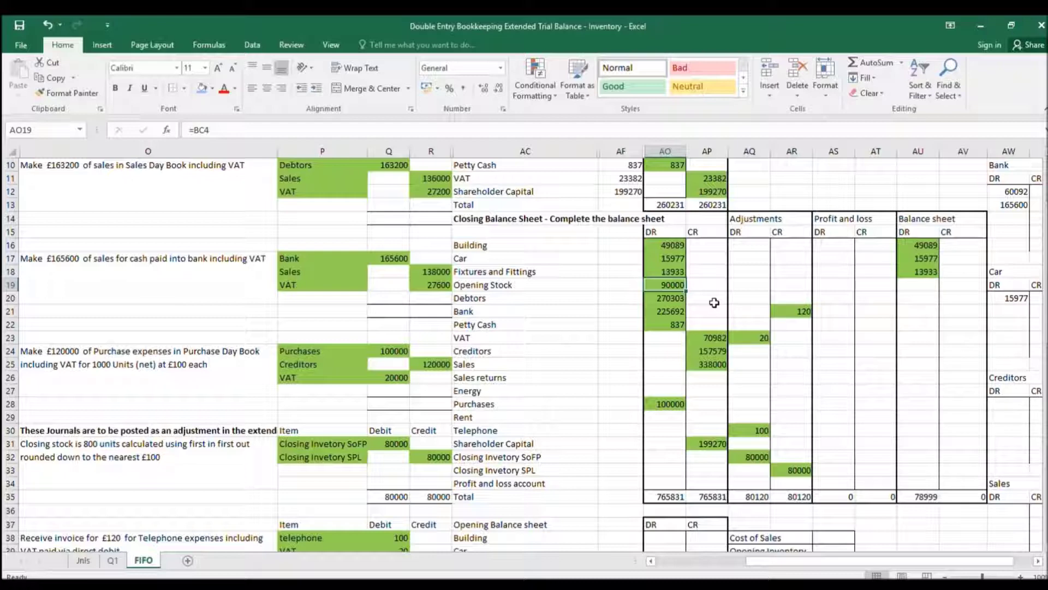
click(830, 283)
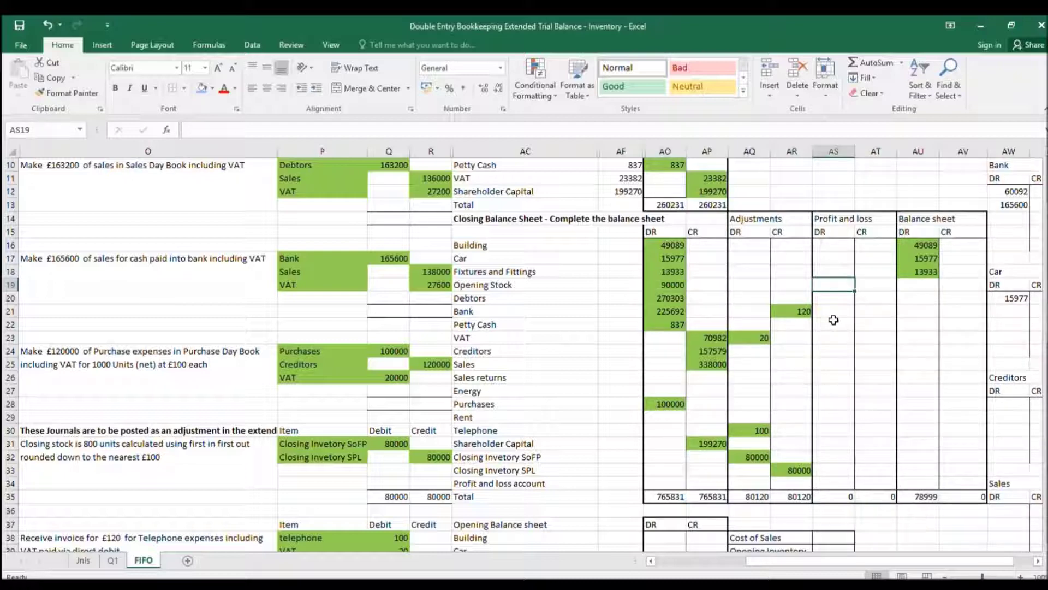
text(=)
click(679, 290)
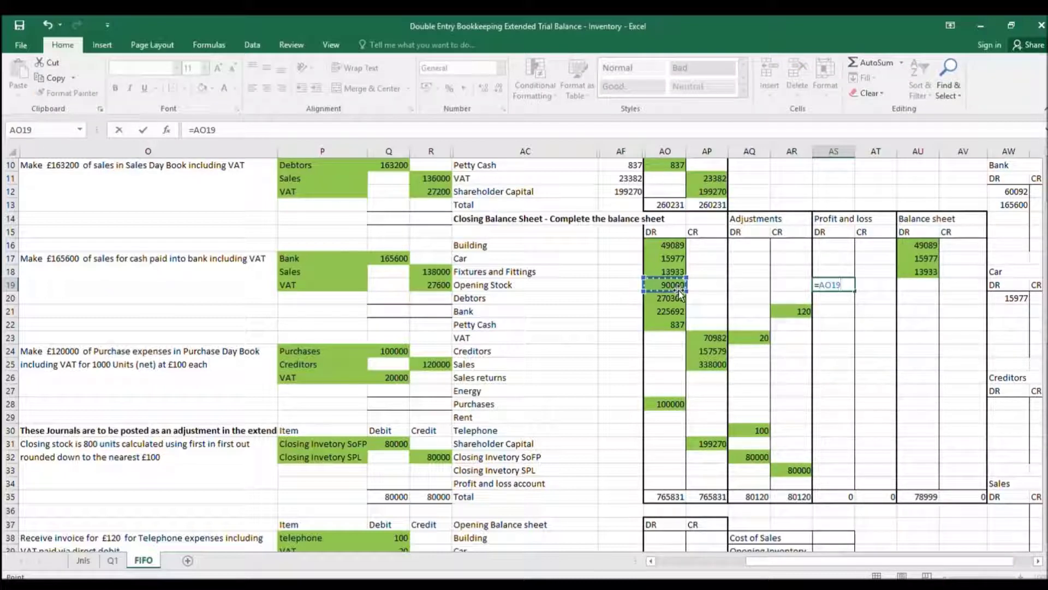
key(Return)
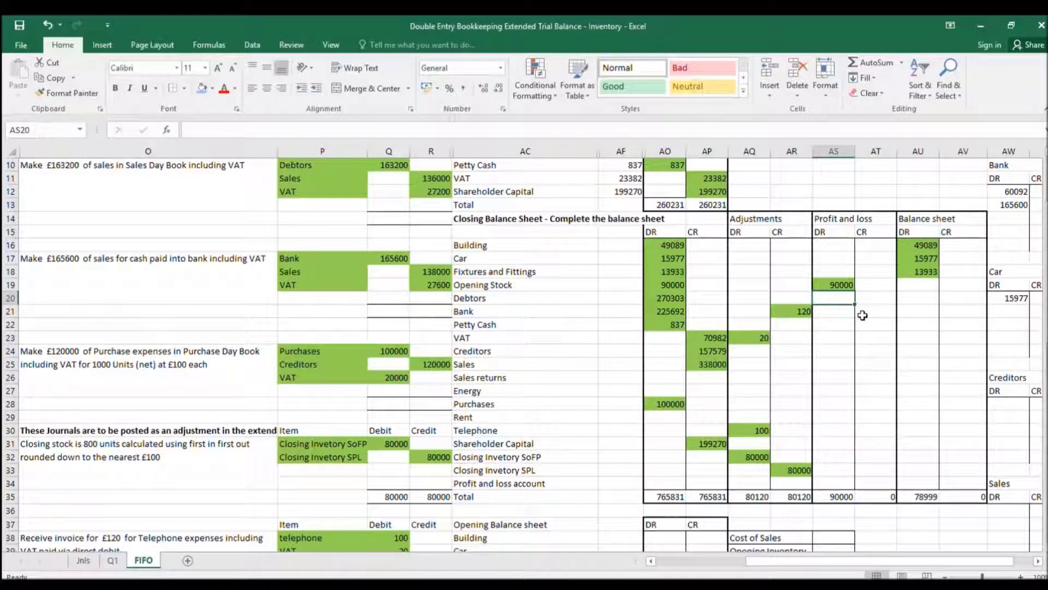
- Carry Debtors into the Balance sheet debit column in AU20 as =AO20
click(900, 299)
text(=)
click(682, 299)
key(Return)
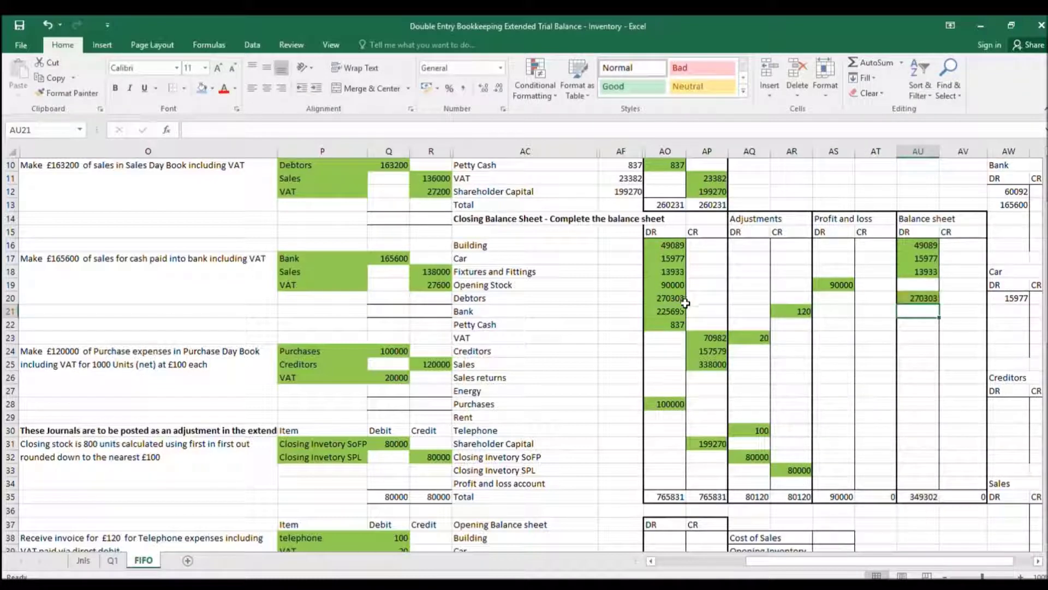
text(=)
click(669, 311)
key(Return)
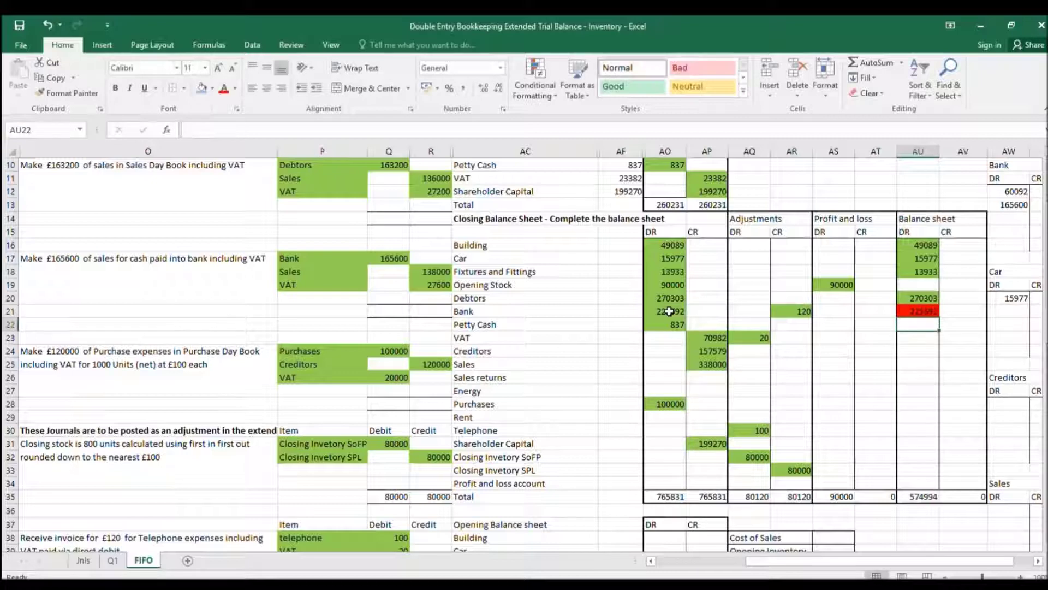
click(928, 311)
key(Delete)
- Enter the Balance sheet debits for Bank as =AO21-AR21 and for Petty Cash as =AO22
text(=)
click(664, 312)
text(-)
click(802, 314)
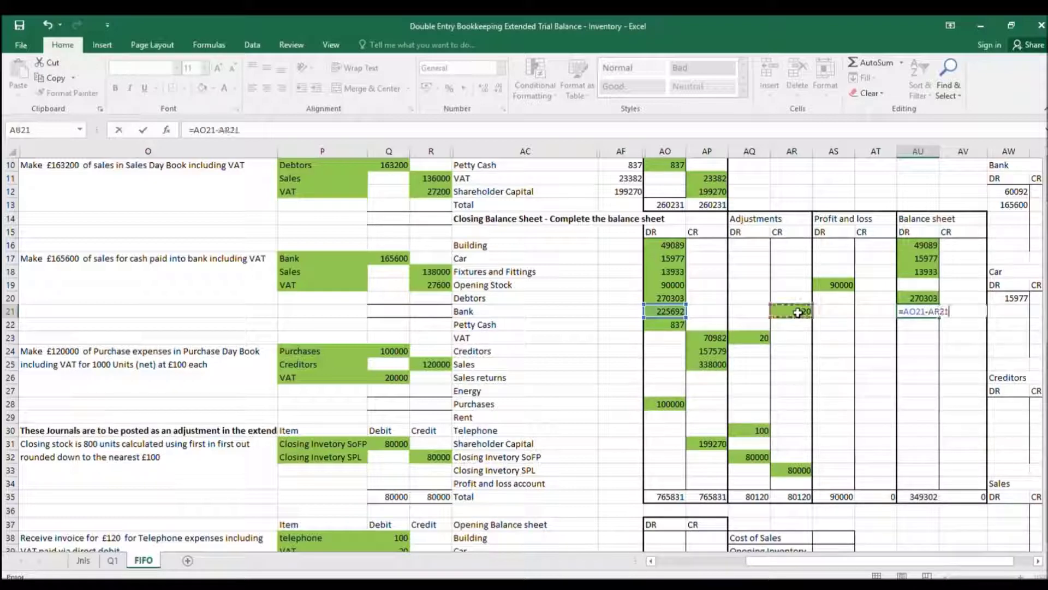
key(Return)
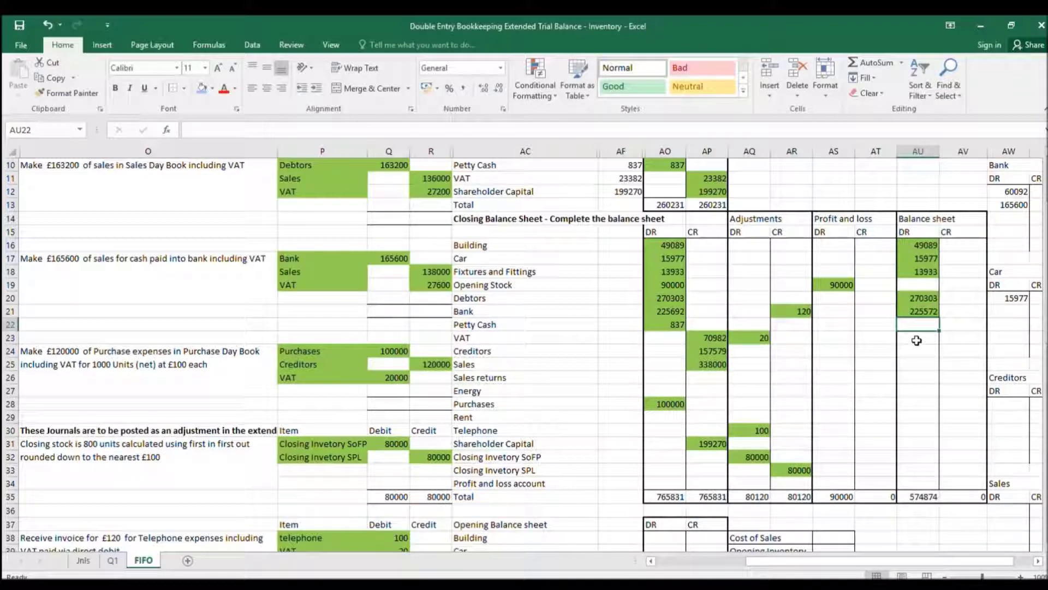
text(=)
click(676, 326)
key(Return)
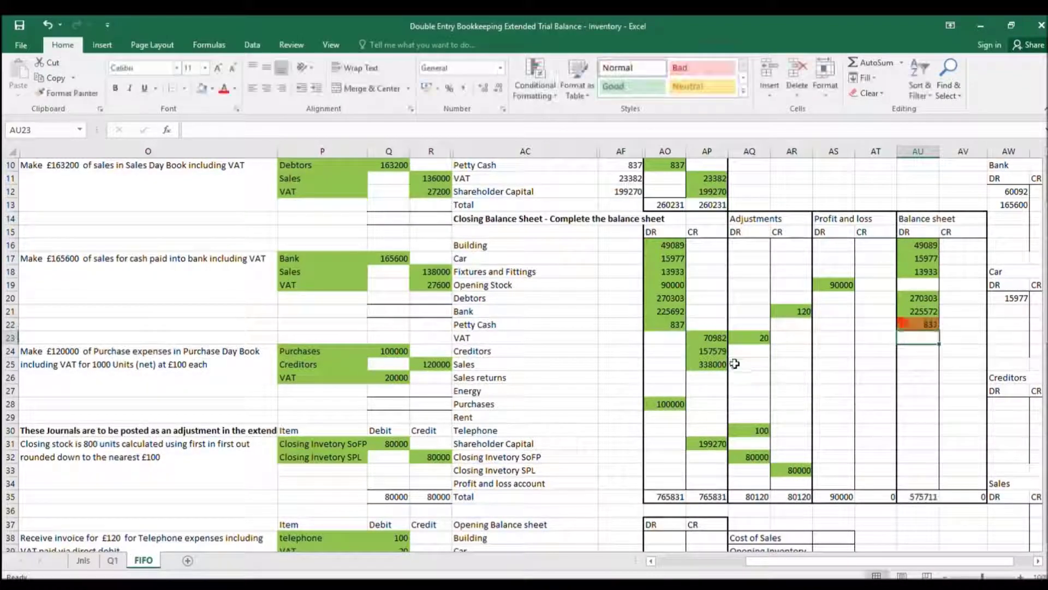
- Enter the Balance sheet credit for VAT in AV23 net of its adjustment, as =AP23-AQ23
click(959, 339)
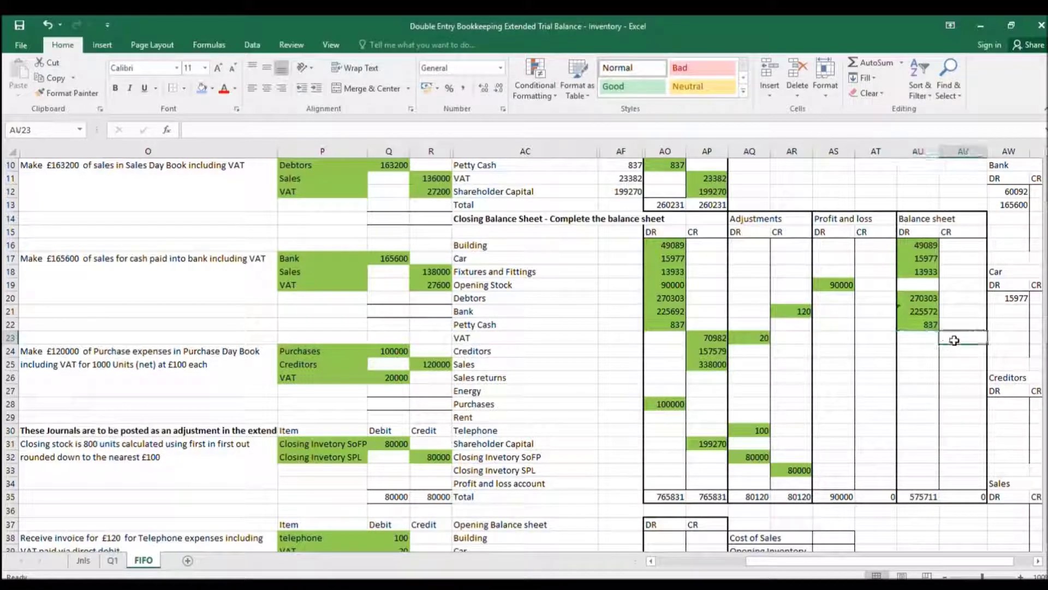
text(=)
click(713, 344)
text(-)
click(759, 338)
key(Return)
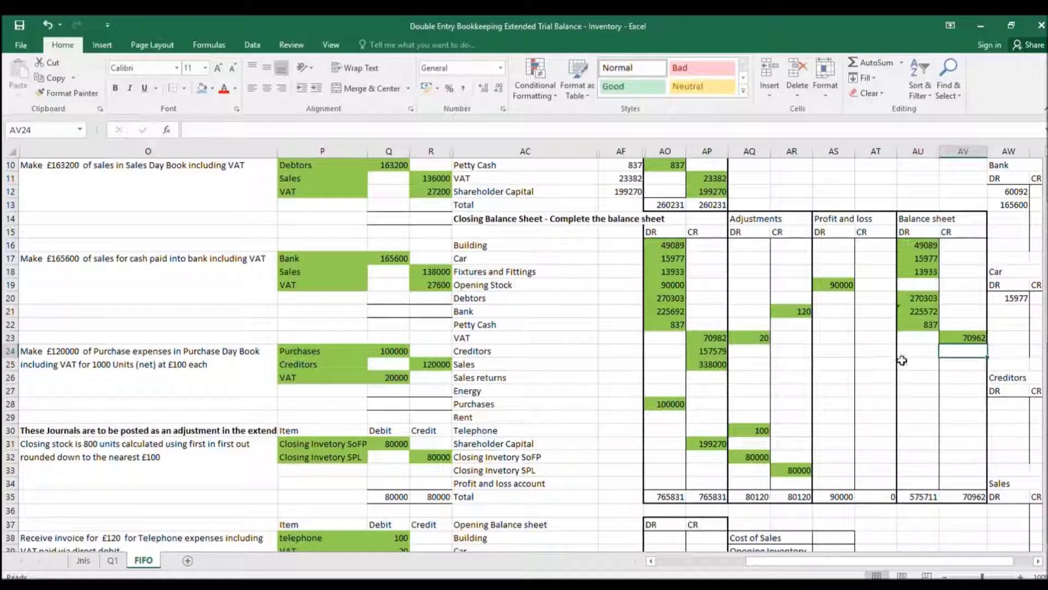
- Carry Creditors and Shareholder Capital into the Balance sheet credit column as =AP24 and =AP31
text(=)
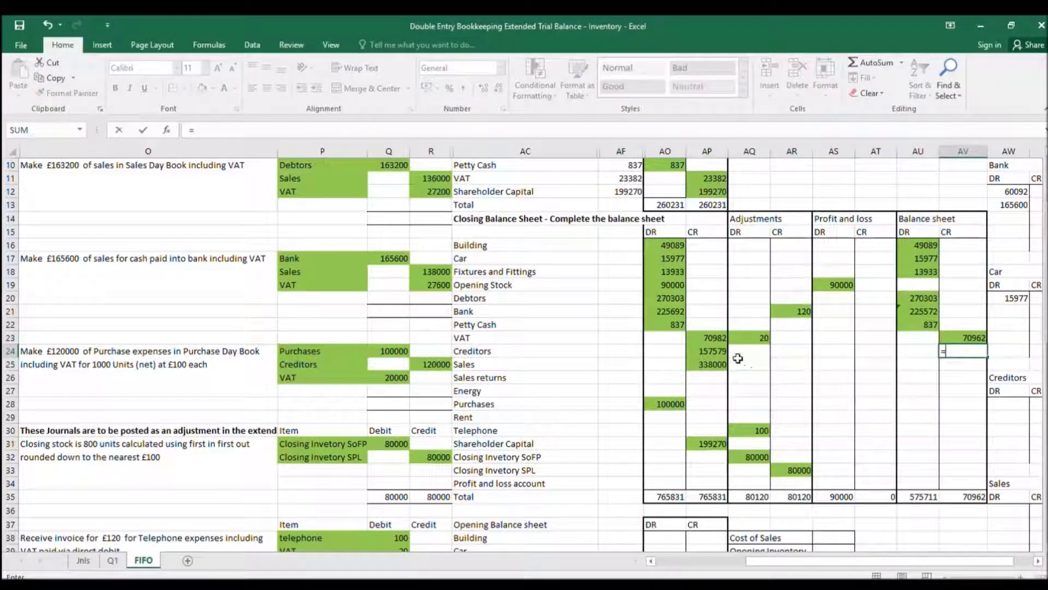
click(703, 351)
key(Return)
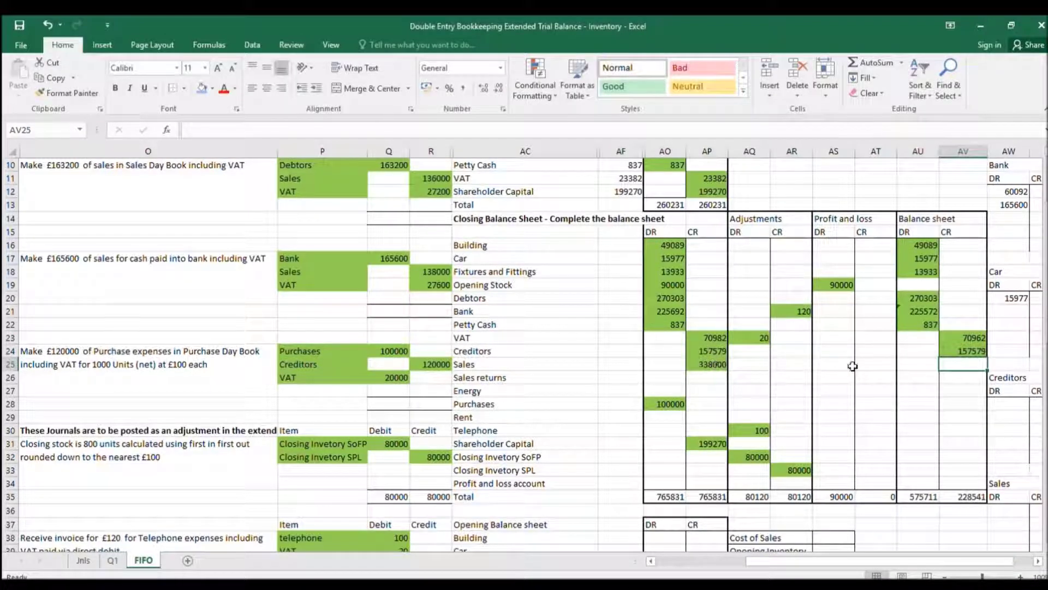
click(964, 458)
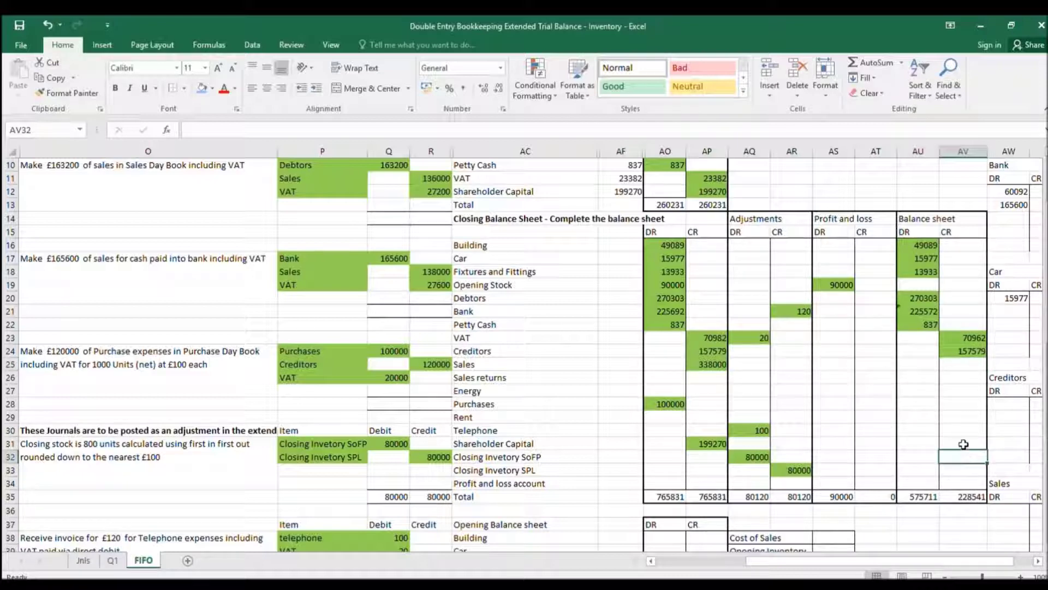
click(963, 442)
text(=)
click(717, 443)
key(Return)
- Carry the Closing Invetory SoFP adjustment into the Balance sheet debit column in AU32 as =AQ32
click(917, 456)
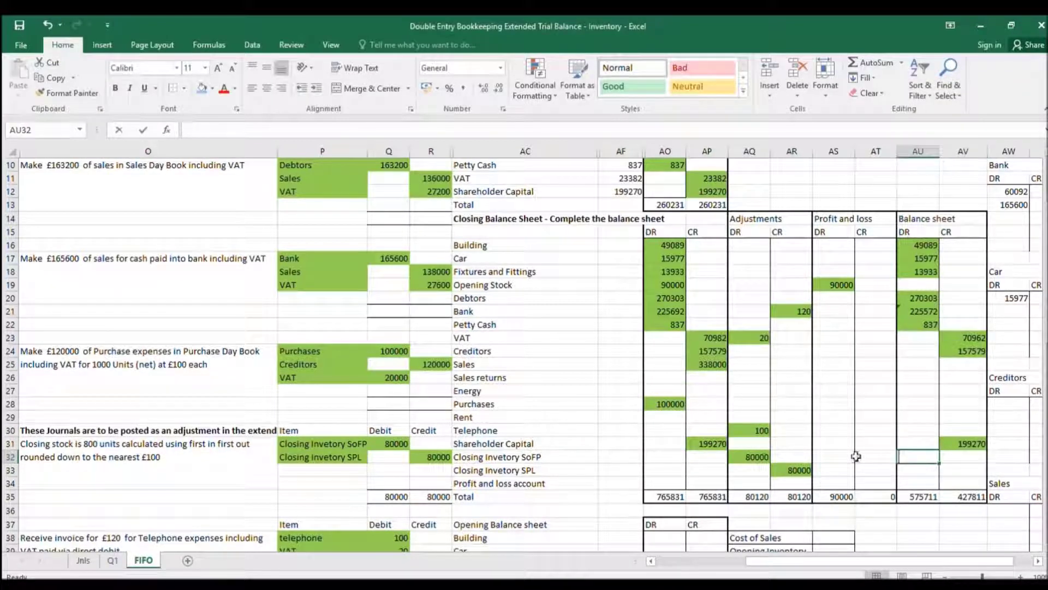
text(=)
click(760, 459)
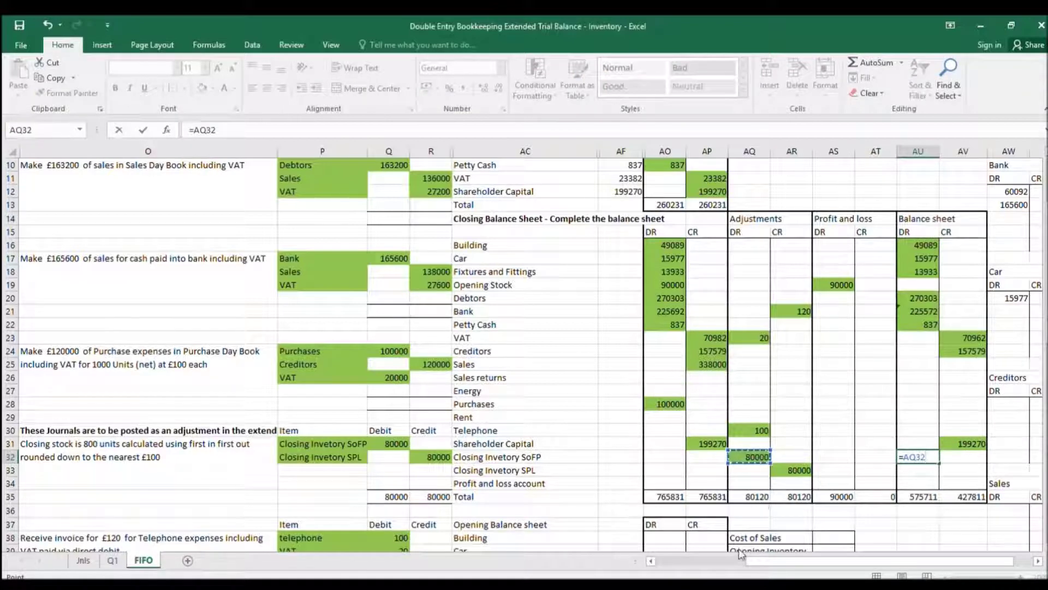
key(Return)
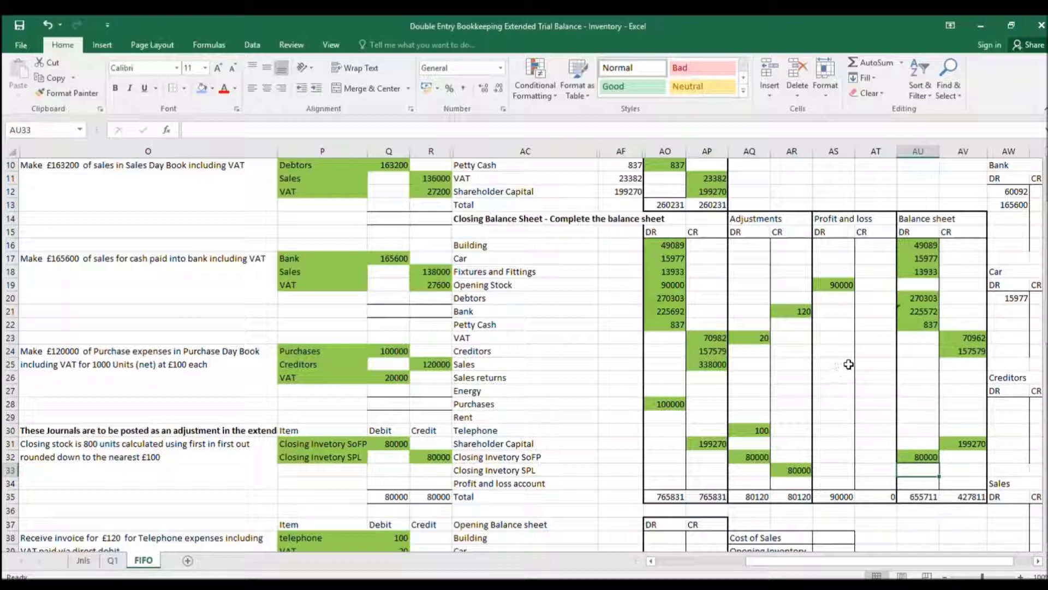
- Carry Sales into the Profit and loss credit column as =AP25 and Purchases into the debit column as =AO28
double_click(869, 373)
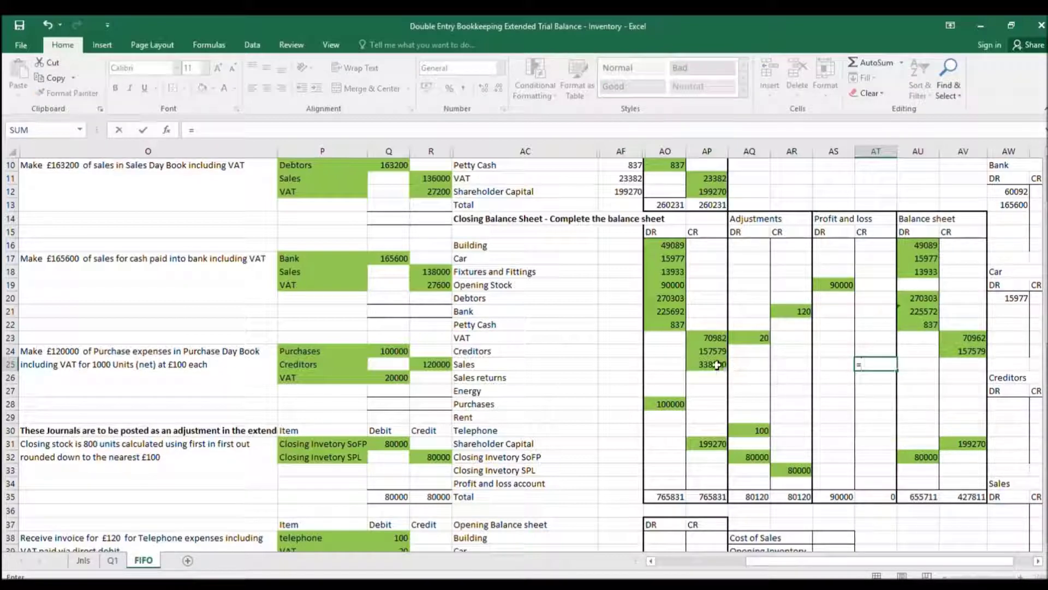
click(834, 404)
text(=)
click(670, 404)
key(Return)
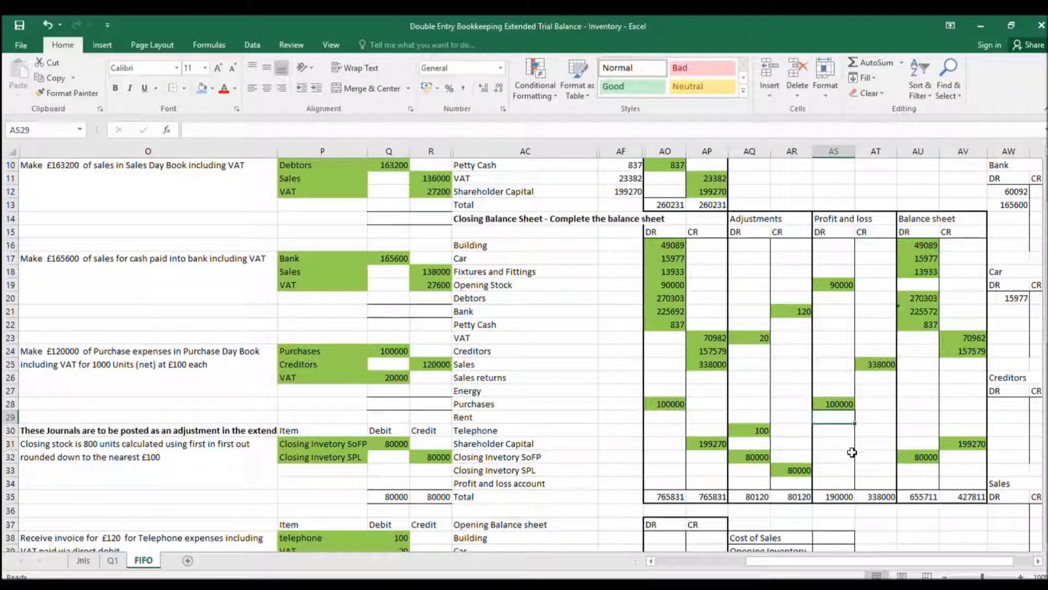
- Extend the Closing Invetory SPL credit (=AR33) and the Telephone debit (=AQ30) from Adjustments into the matching Profit and loss columns
click(873, 470)
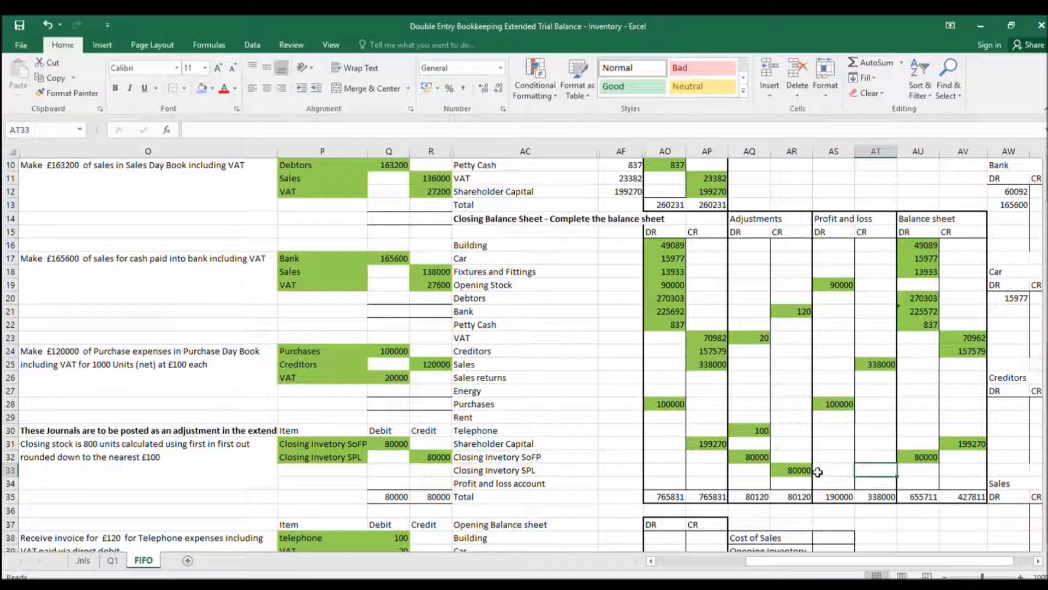
text(=)
click(798, 469)
key(Return)
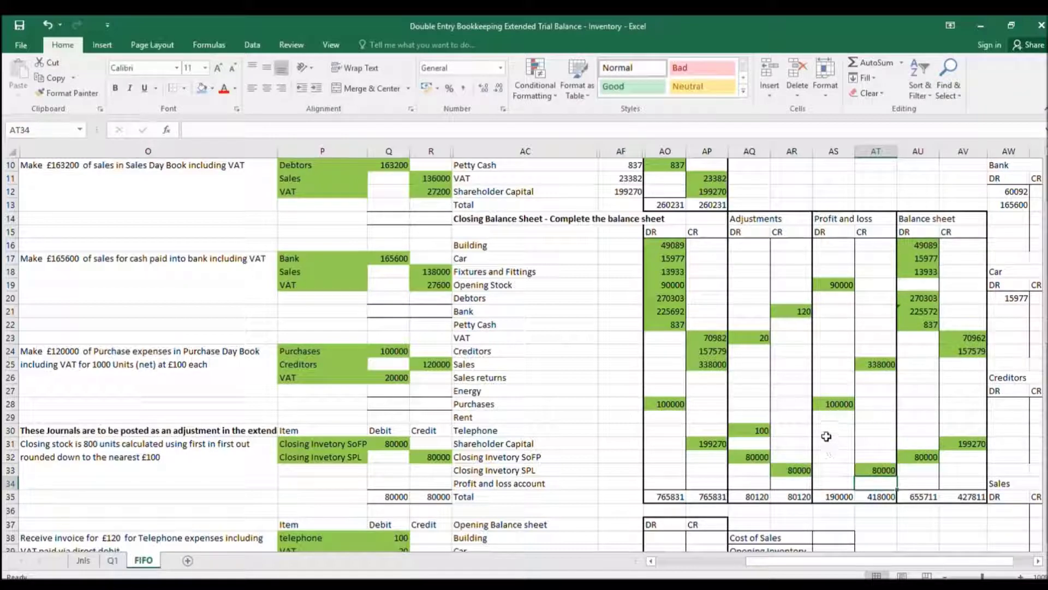
click(826, 430)
text(=)
click(755, 430)
key(Return)
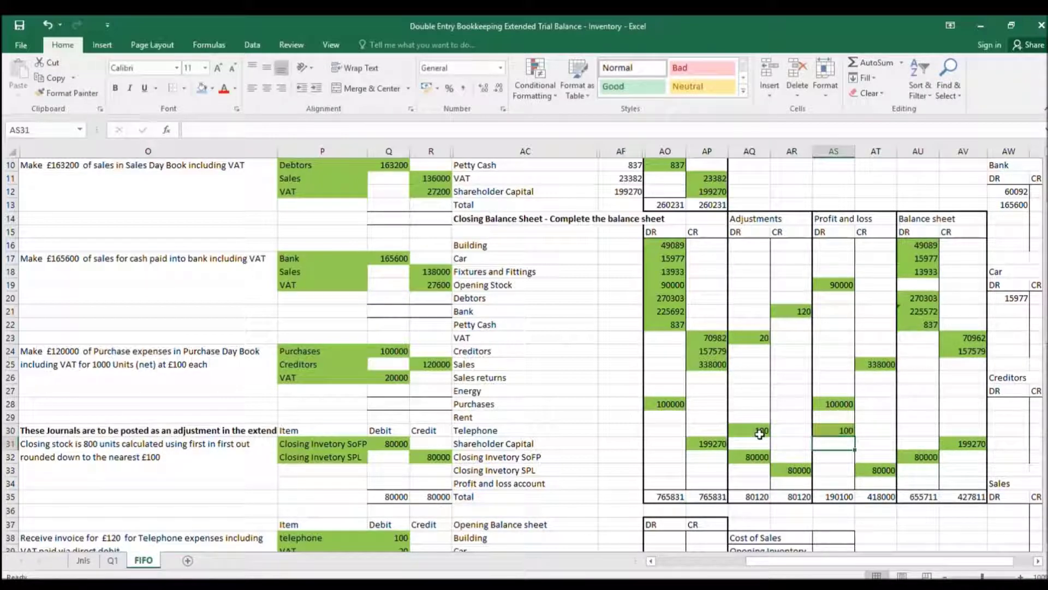
- Enter the balancing Profit and loss account debit in AS34 as =SUM(AT16:AT33)-SUM(AS16:AS33)
click(830, 478)
click(872, 63)
drag(876, 244, 876, 470)
text(-)
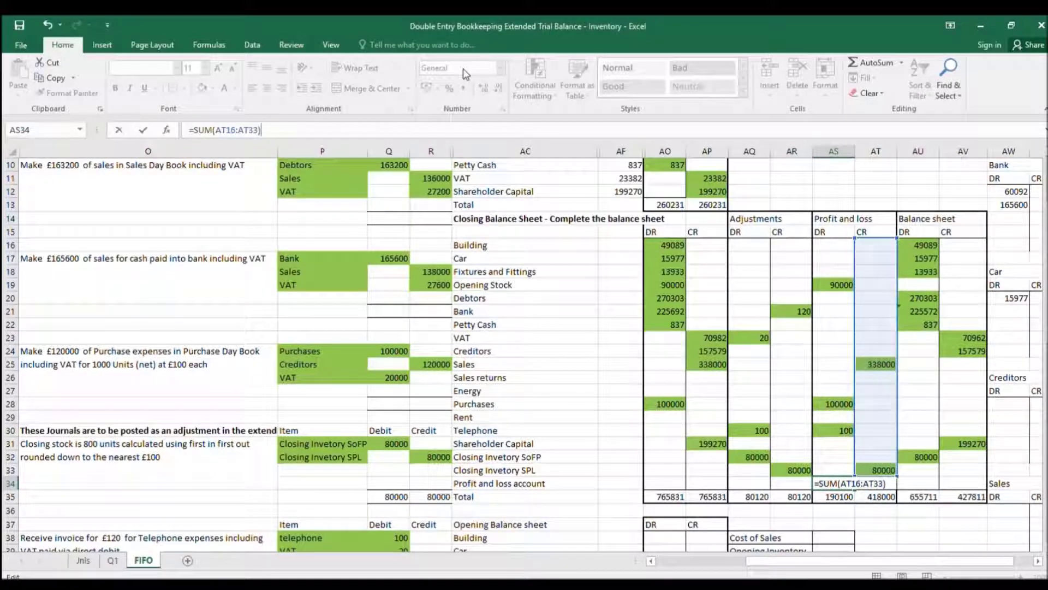
text(sum()
drag(831, 248, 830, 471)
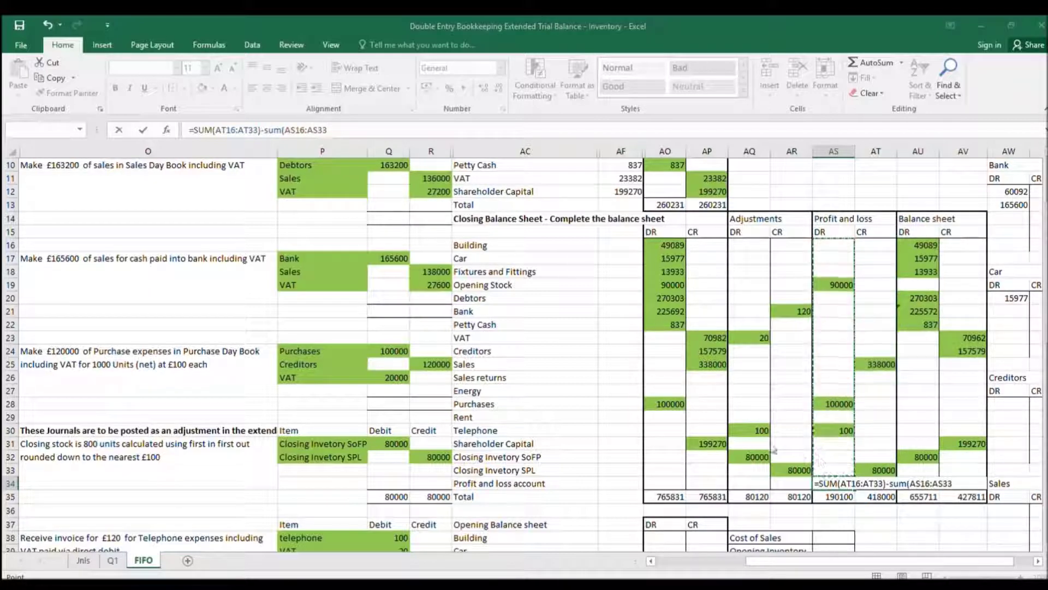
key(Return)
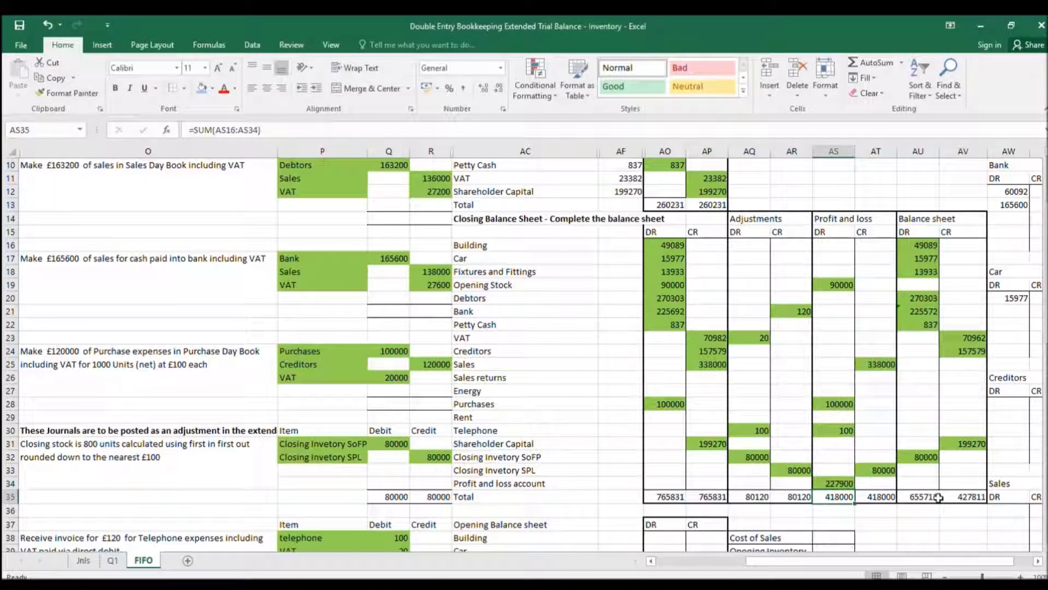
- Carry the Profit and loss account balance into the Balance sheet credit column in AV34 as =AS34
click(953, 483)
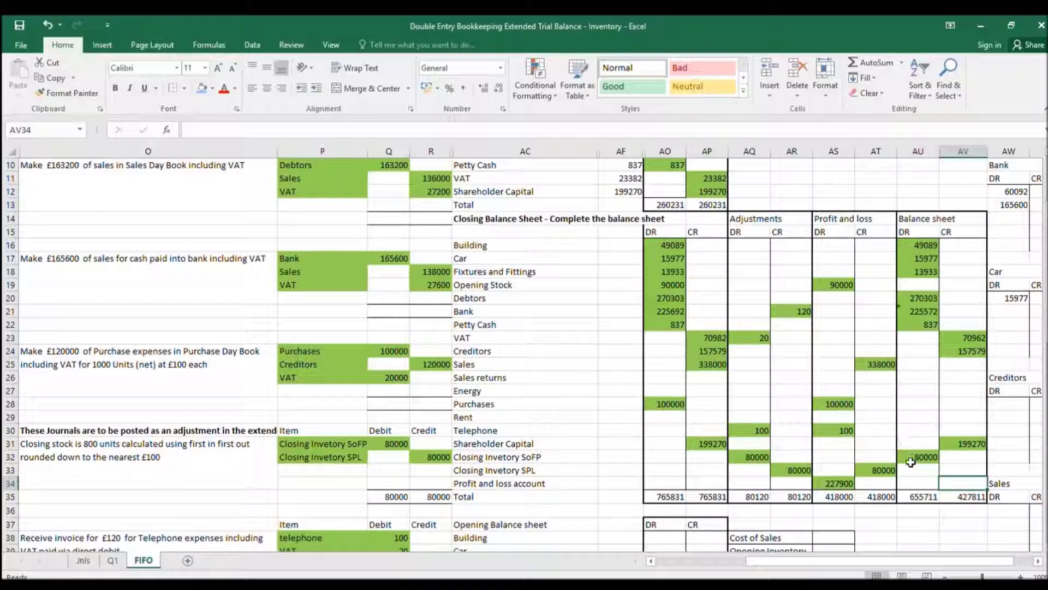
text(=)
click(843, 483)
key(Return)
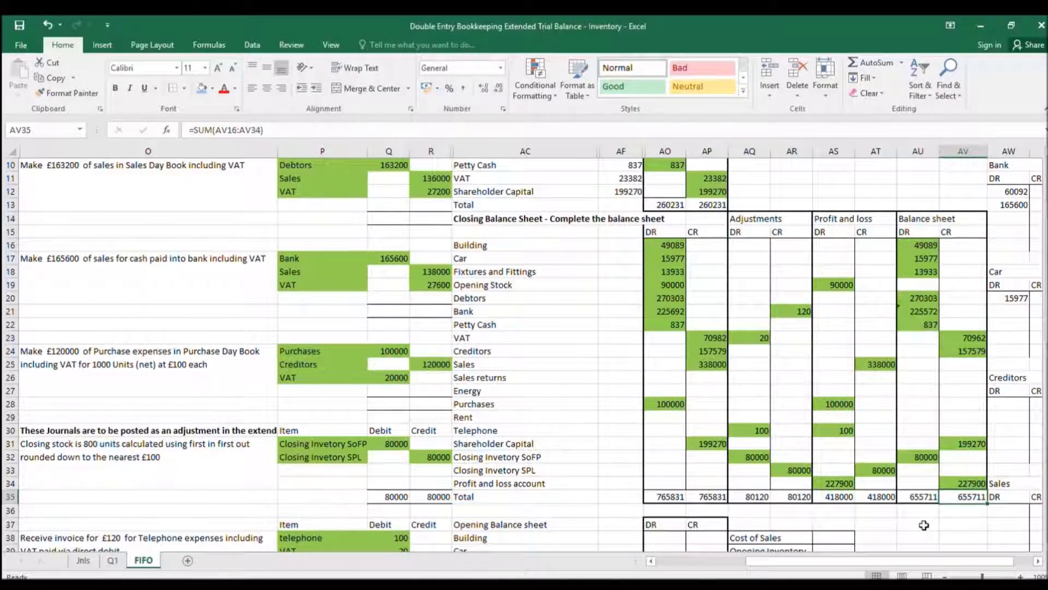
- In the Cost of Sales table, fill Opening Inventory with =AO19 and Purchases with =AS28
scroll(925, 521, down, 3)
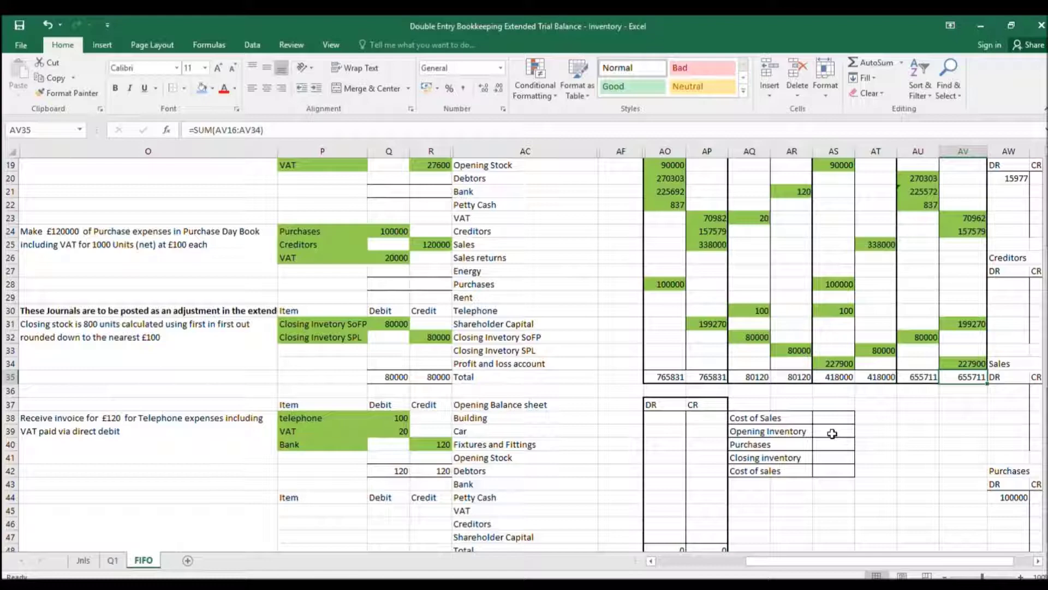
click(832, 433)
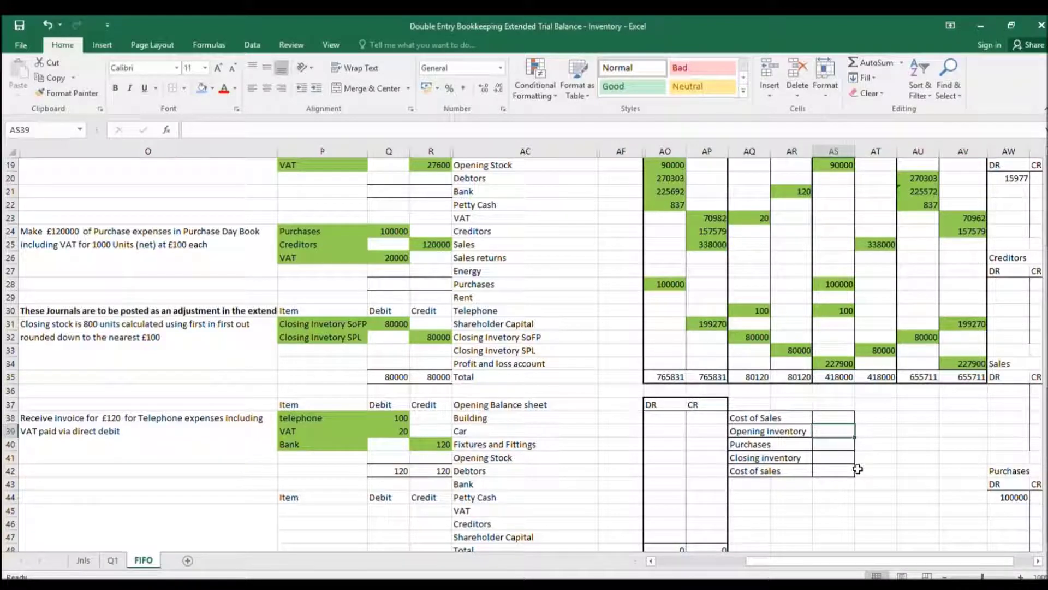
text(=)
scroll(847, 362, up, 3)
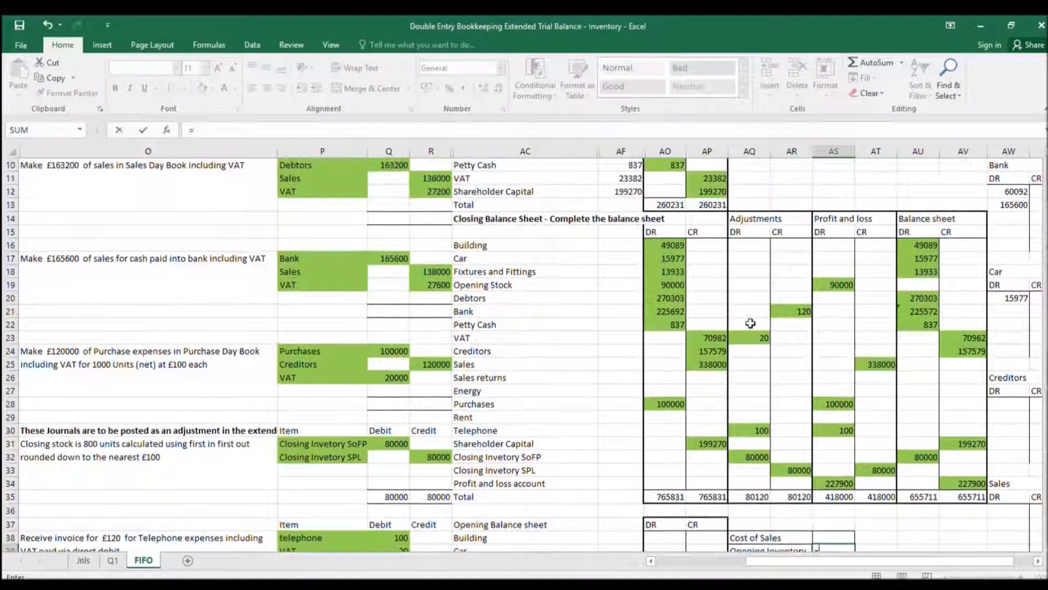
click(674, 285)
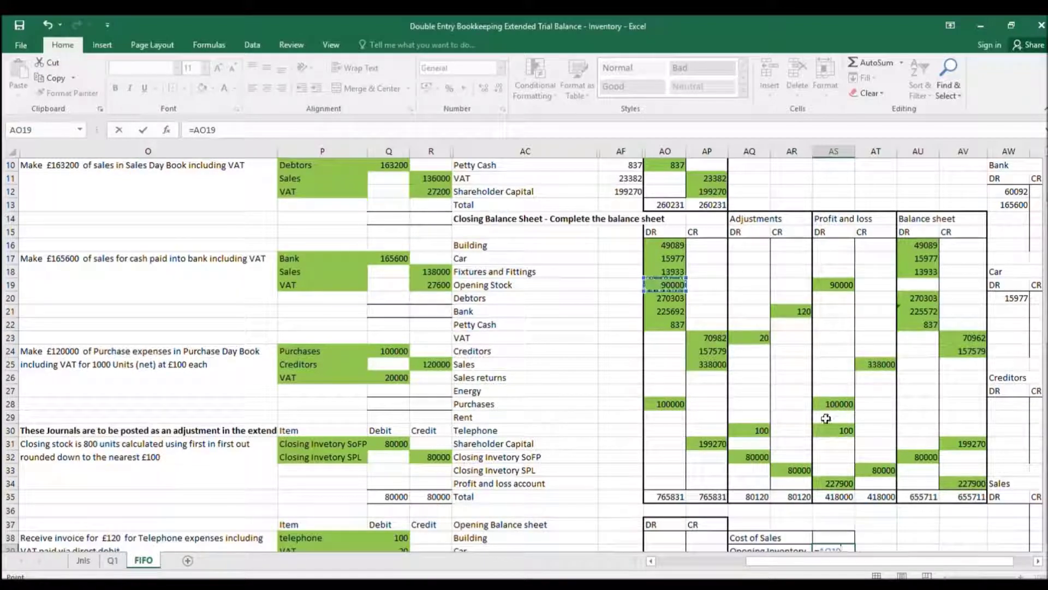
scroll(825, 418, down, 2)
key(Return)
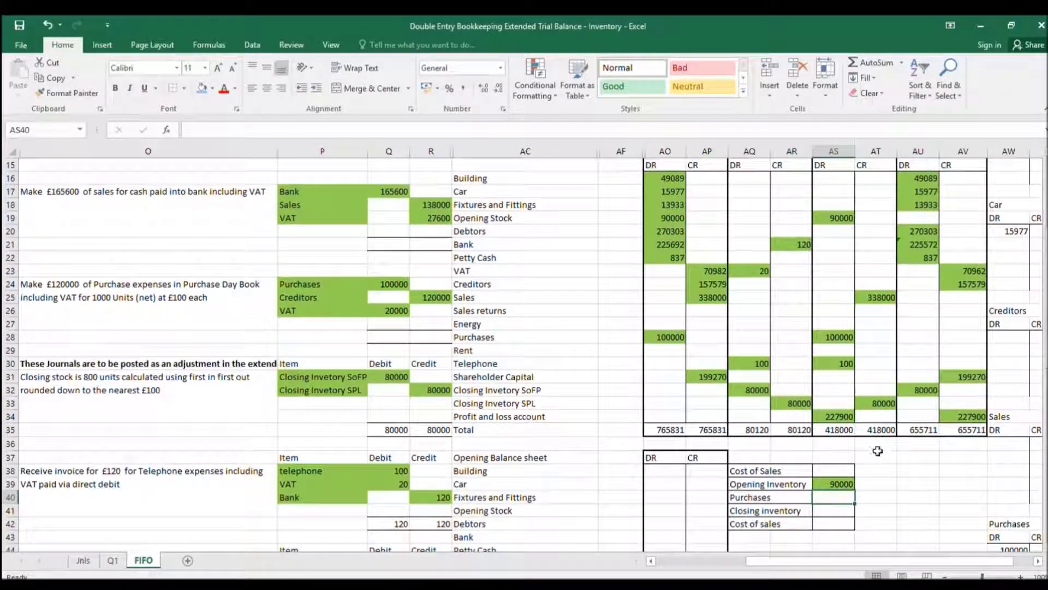
text(=)
click(837, 336)
key(Return)
- Enter Closing inventory as the negative of AT33 and total Cost of sales in AS42 with =SUM(AS39:AS41)
text(=)
key(Escape)
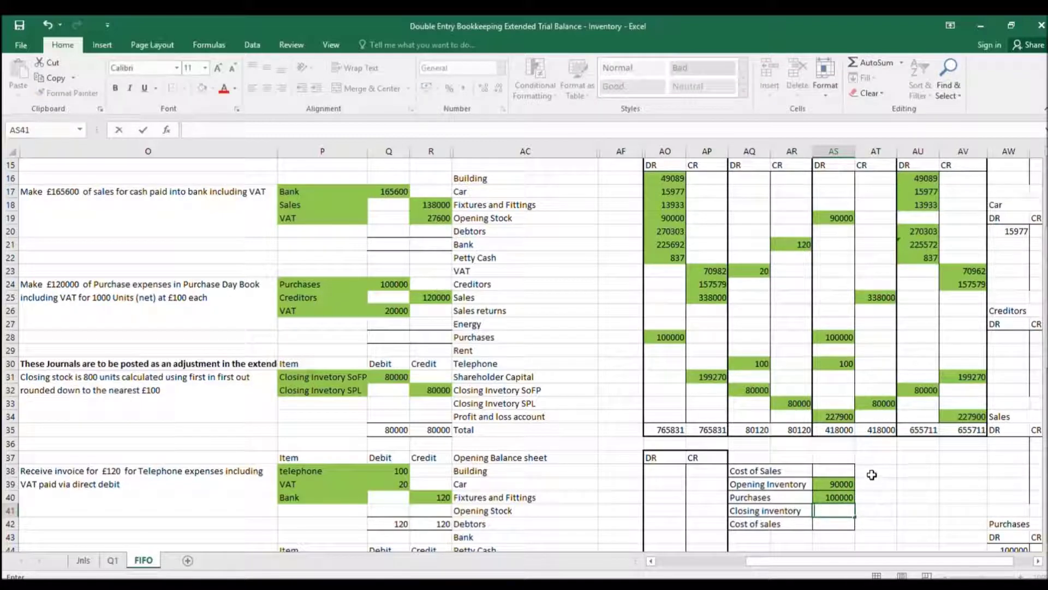
text(-)
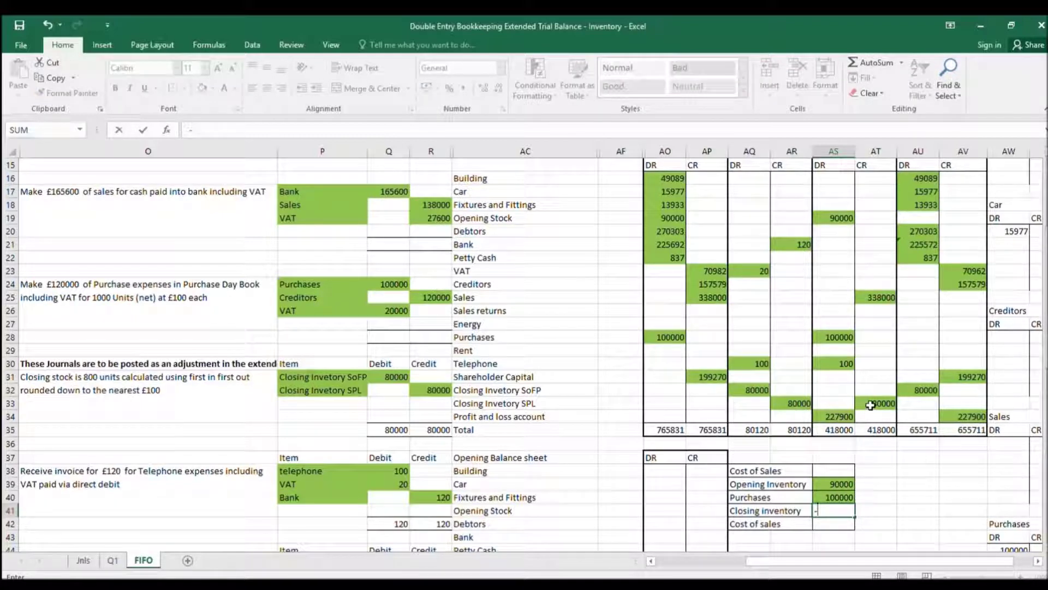
click(875, 403)
key(Return)
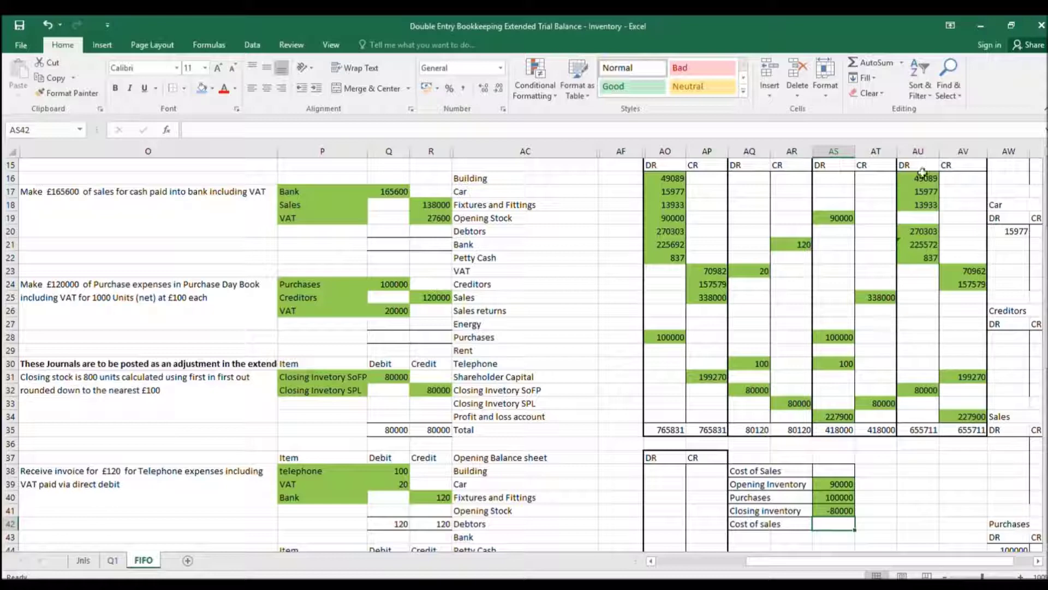
click(868, 62)
key(Return)
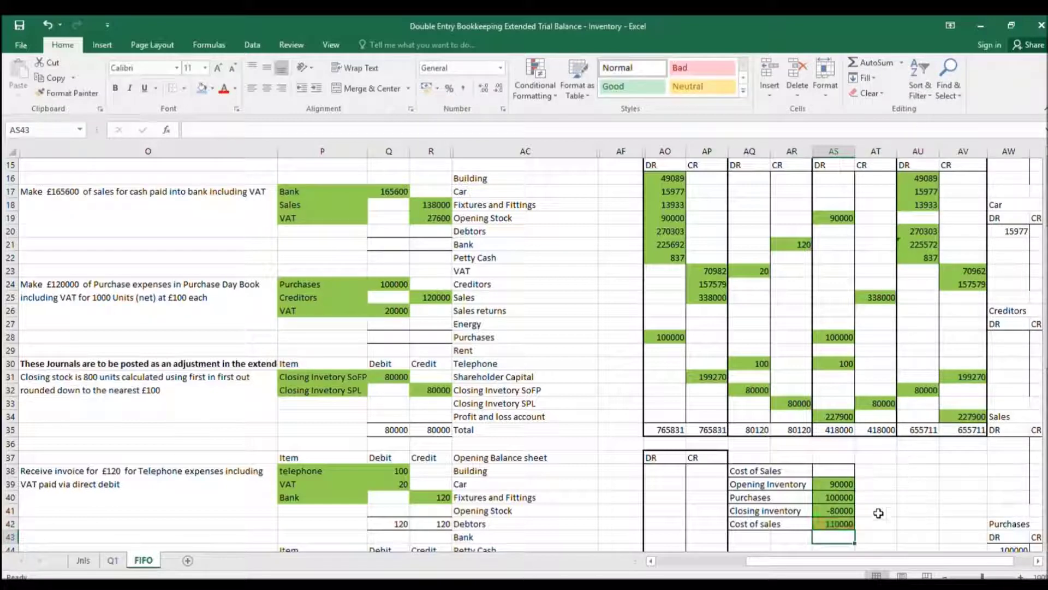
click(843, 523)
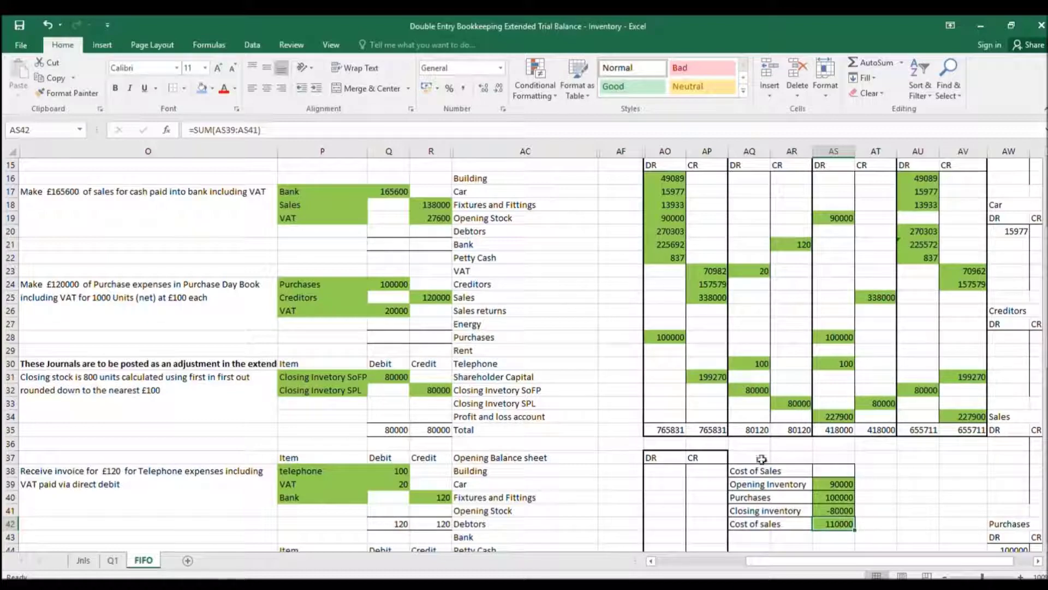
- In the lower Opening Balance sheet, link the Building, Car and Fixtures and Fittings debits to AU16, AU17 and AU18
scroll(772, 460, down, 1)
click(667, 433)
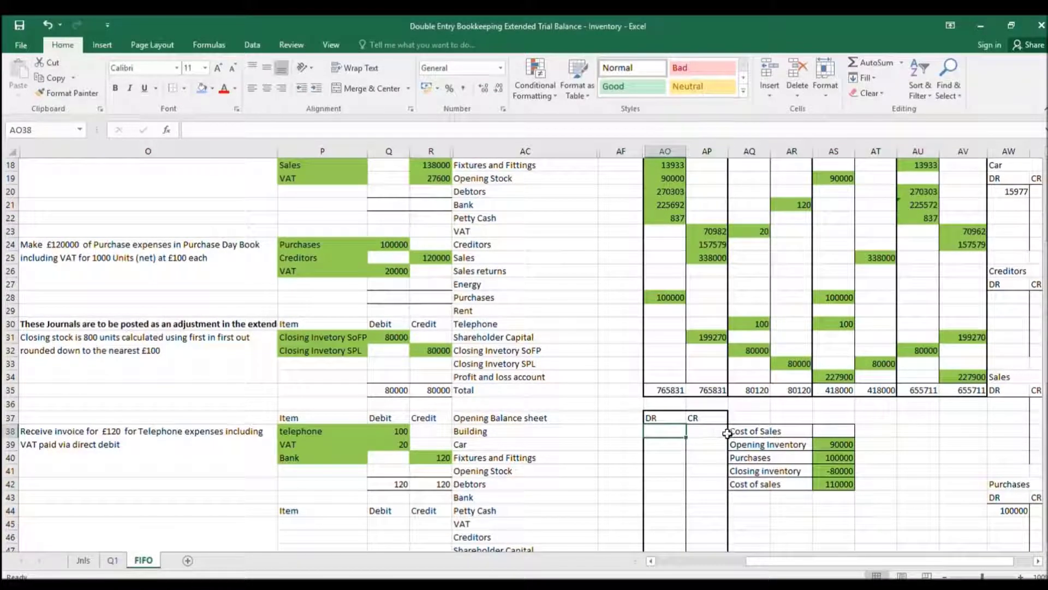
text(=)
scroll(743, 436, up, 5)
click(918, 337)
key(Return)
text(=)
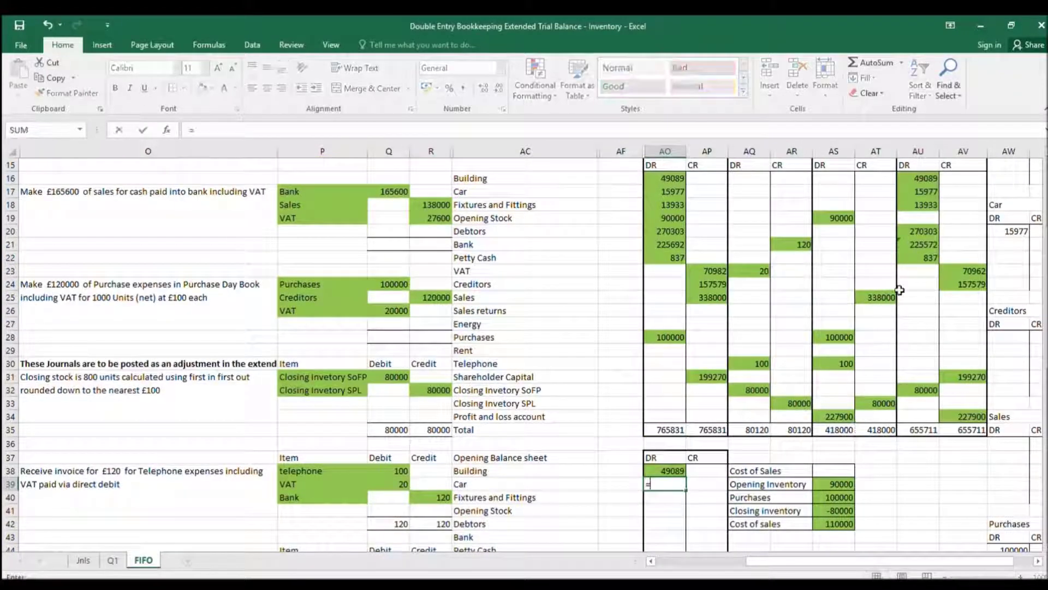
scroll(917, 257, up, 1)
click(918, 228)
key(Return)
text(=)
click(919, 246)
key(Return)
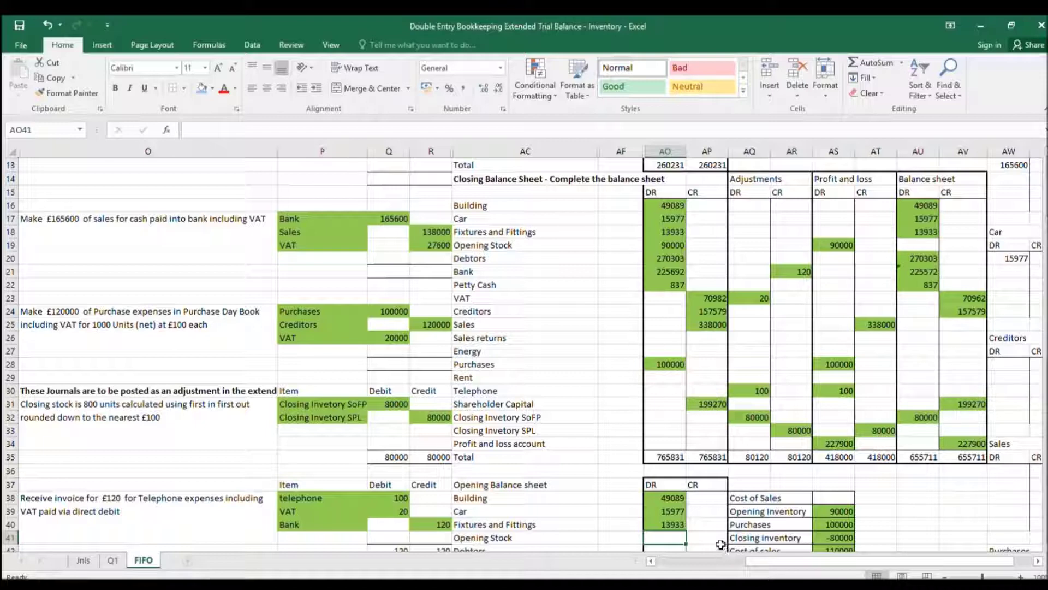
- Link the Debtors, Bank and Petty Cash debits in AO42:AO44 to AU20, AU21 and AU22
scroll(723, 535, down, 1)
click(673, 511)
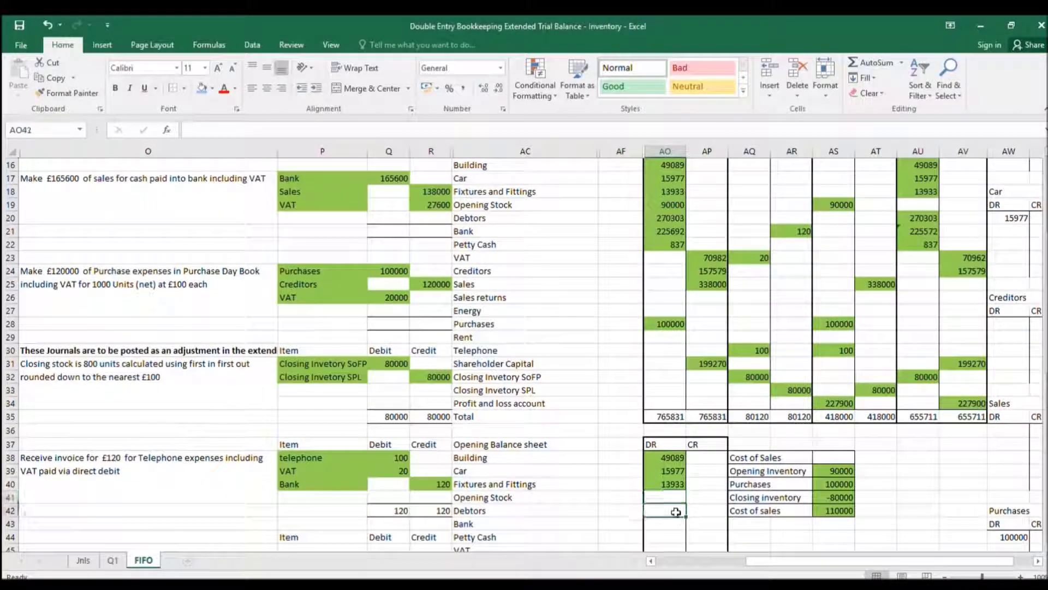
text(=)
click(922, 218)
key(Return)
text(=)
click(922, 231)
key(Return)
text(=)
click(923, 245)
key(Return)
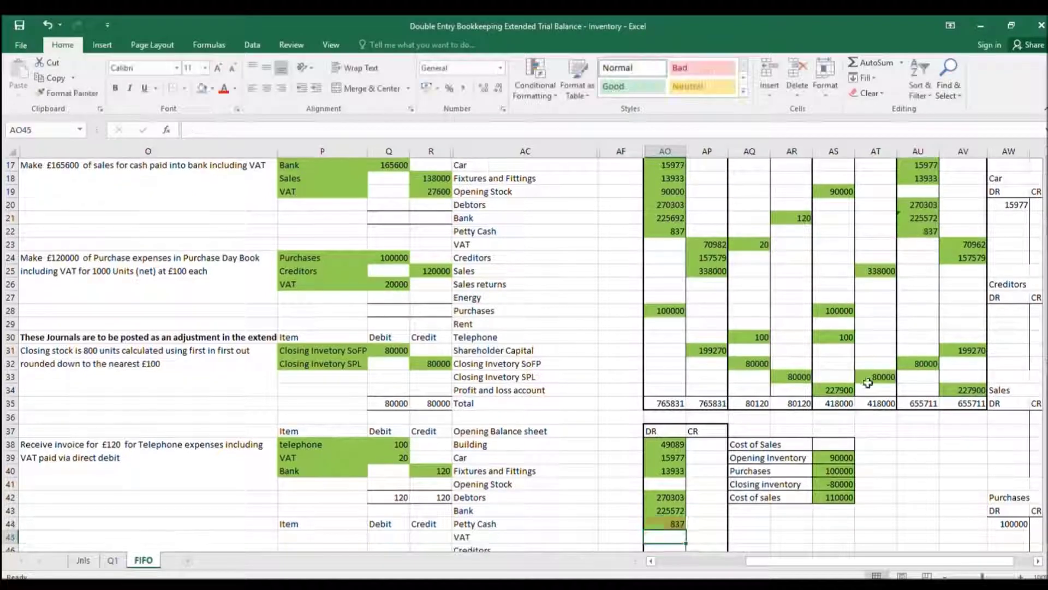
- Link the VAT and Creditors credits in AP45 and AP46 to AV23 and AV24
scroll(766, 489, down, 1)
click(707, 496)
text(=)
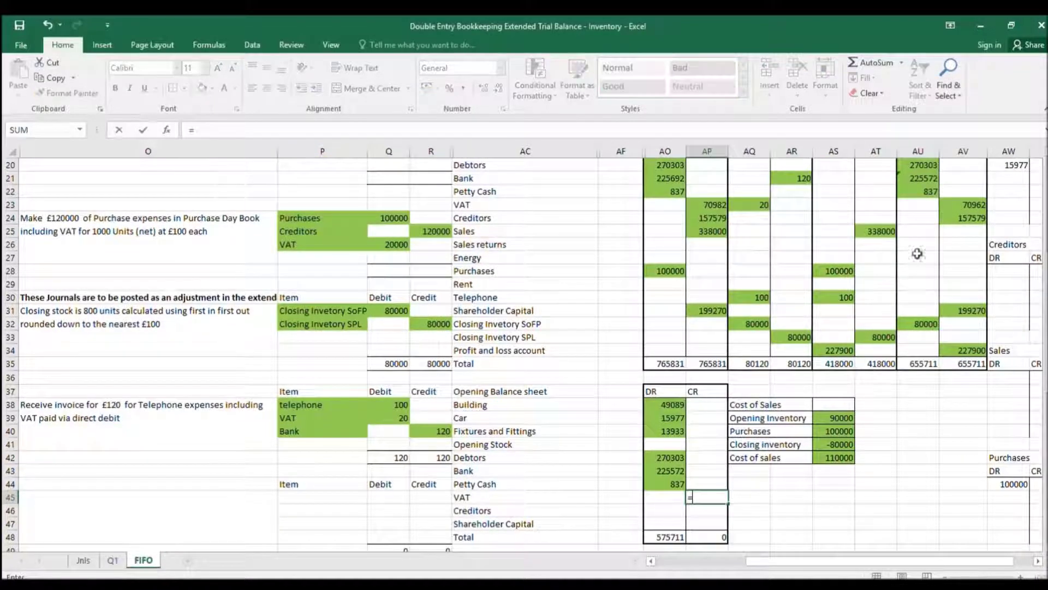
click(966, 204)
key(Return)
text(=)
click(966, 217)
key(Return)
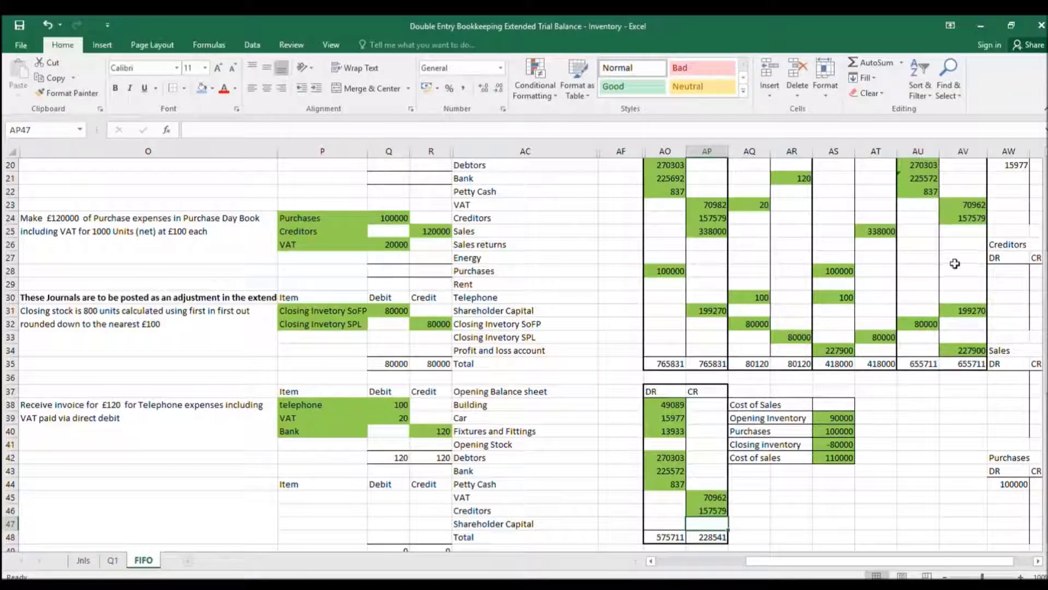
- Enter the Shareholder Capital credit in AP47 including the period's profit, as =AV31+AV34
text(=)
click(963, 309)
text(+)
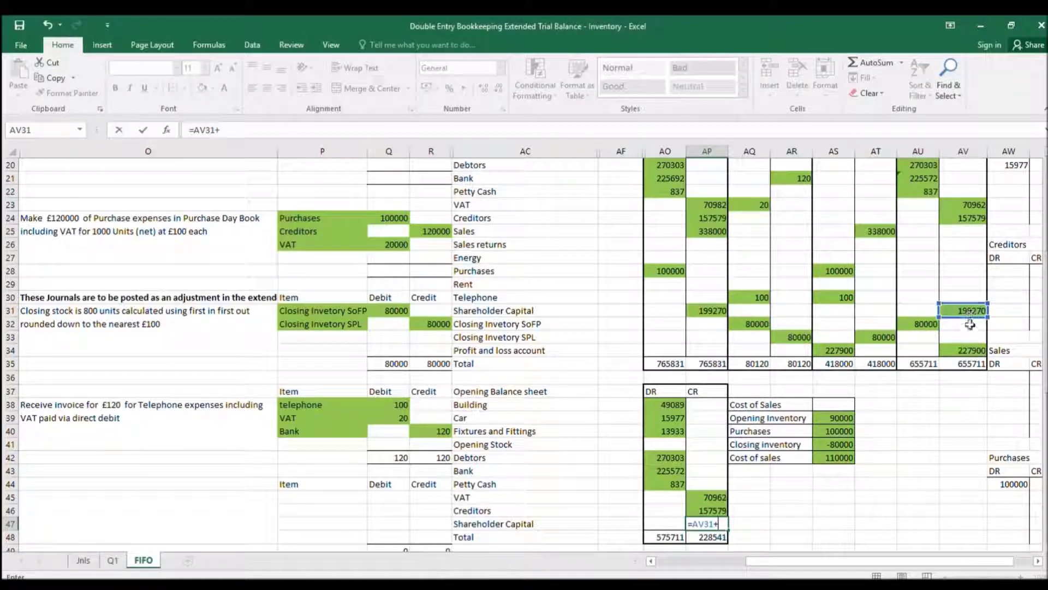
click(963, 351)
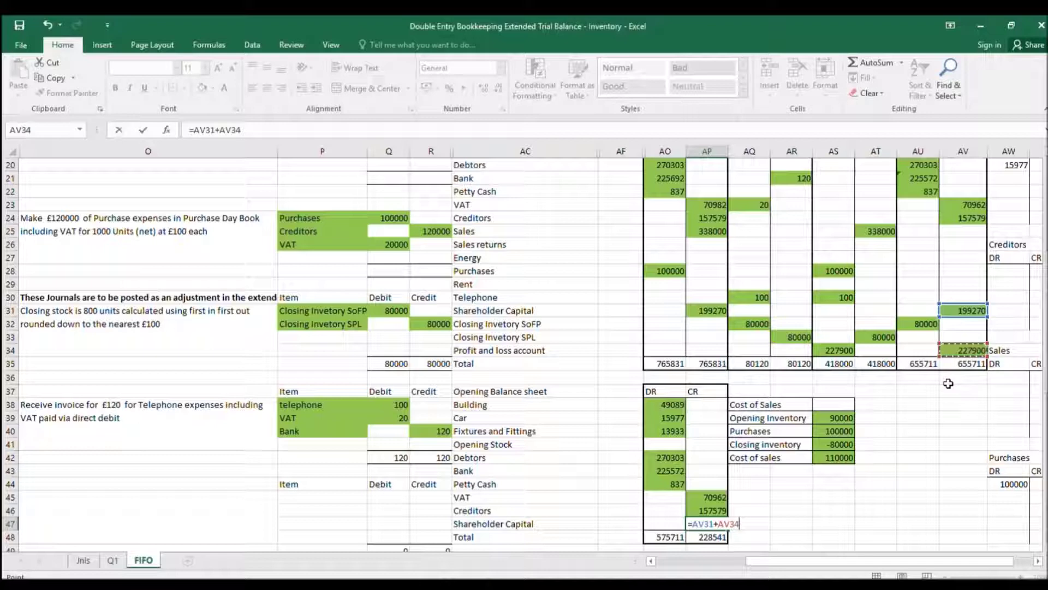
key(Return)
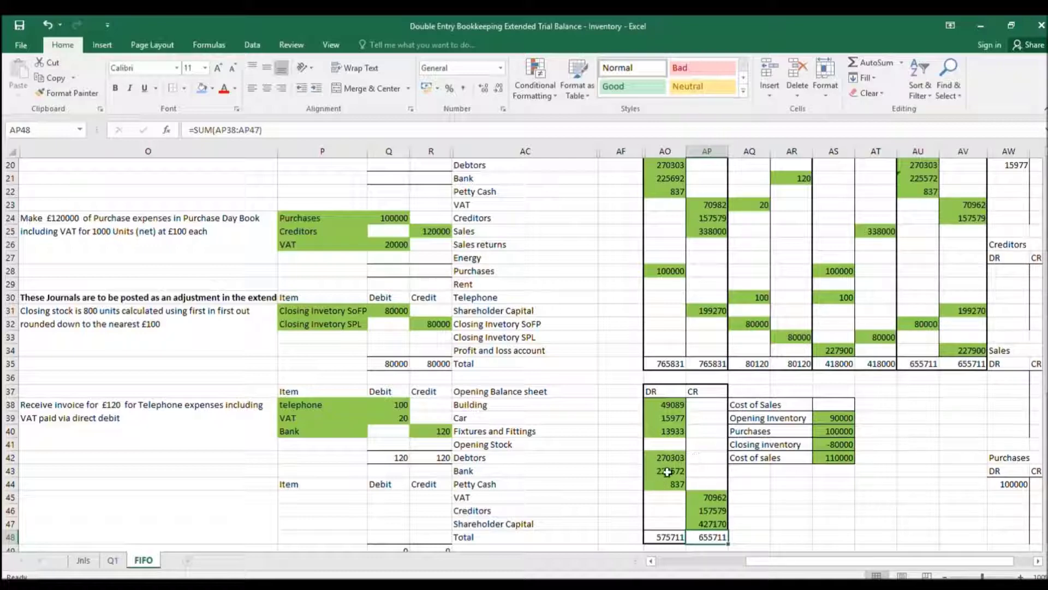
- Enter the Opening Stock debit in AO41 as =AU32 and check the debit and credit totals
click(505, 444)
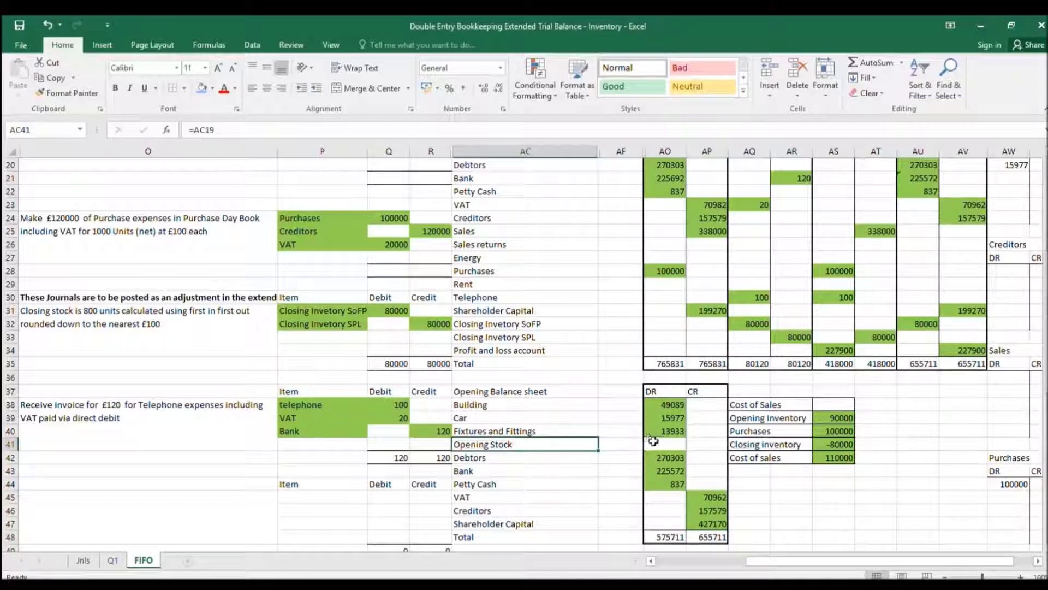
click(648, 441)
text(=)
click(919, 325)
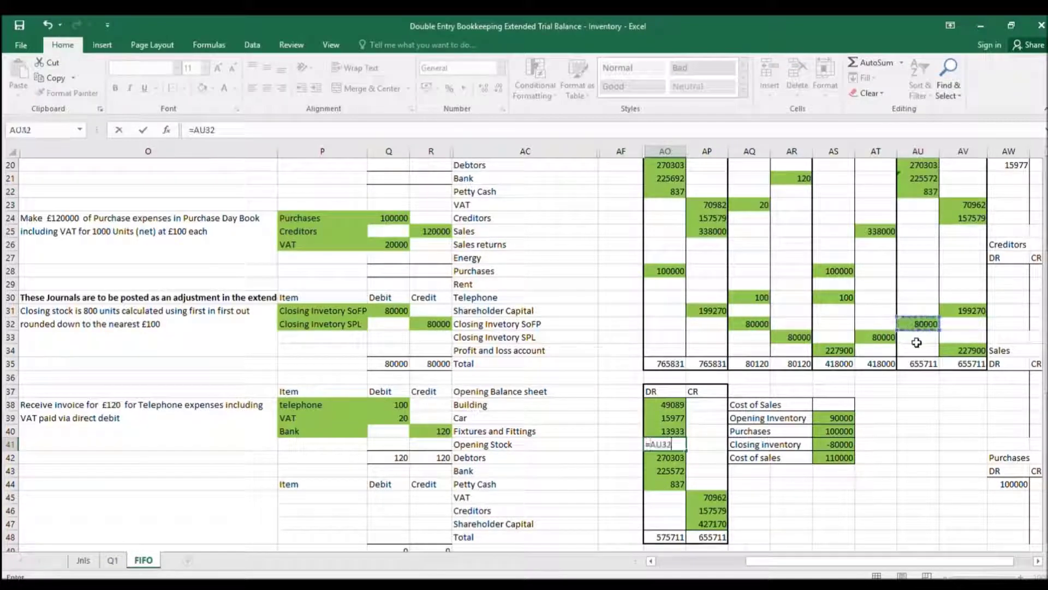
key(Return)
click(676, 536)
click(706, 537)
click(673, 444)
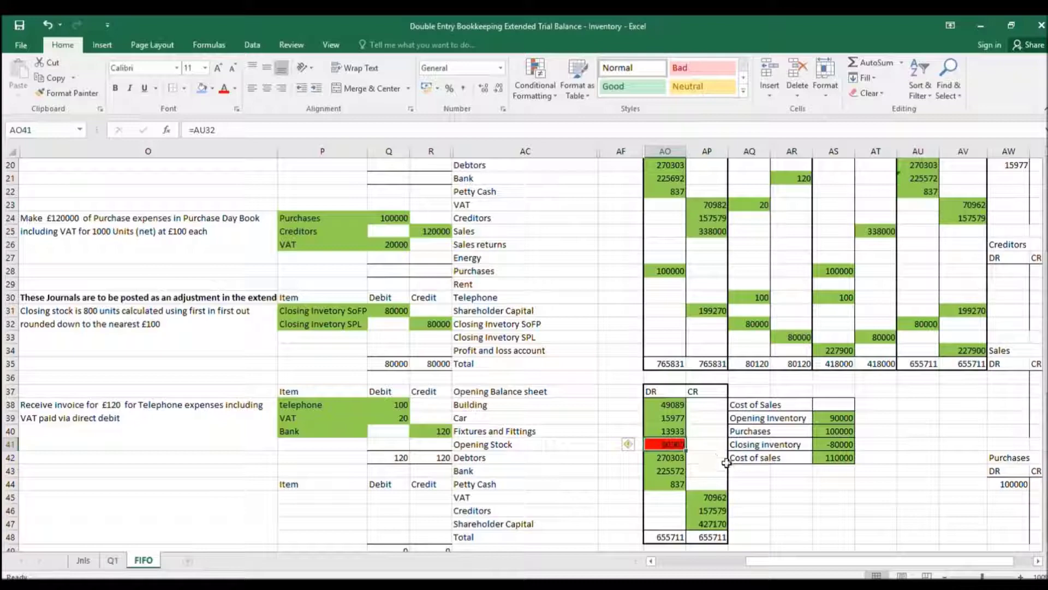
click(835, 512)
scroll(840, 518, up, 6)
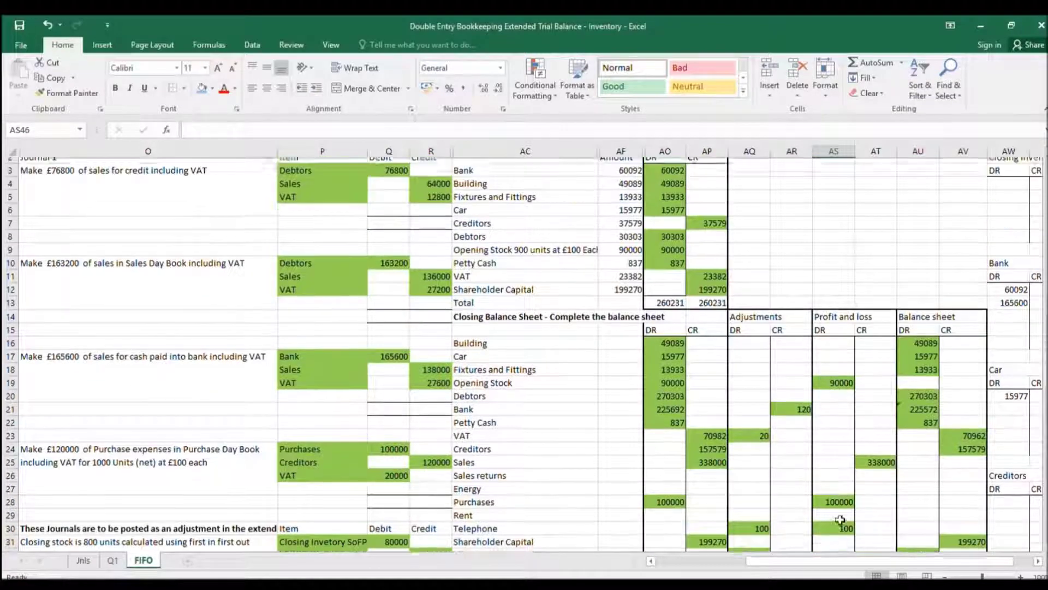
scroll(840, 518, up, 1)
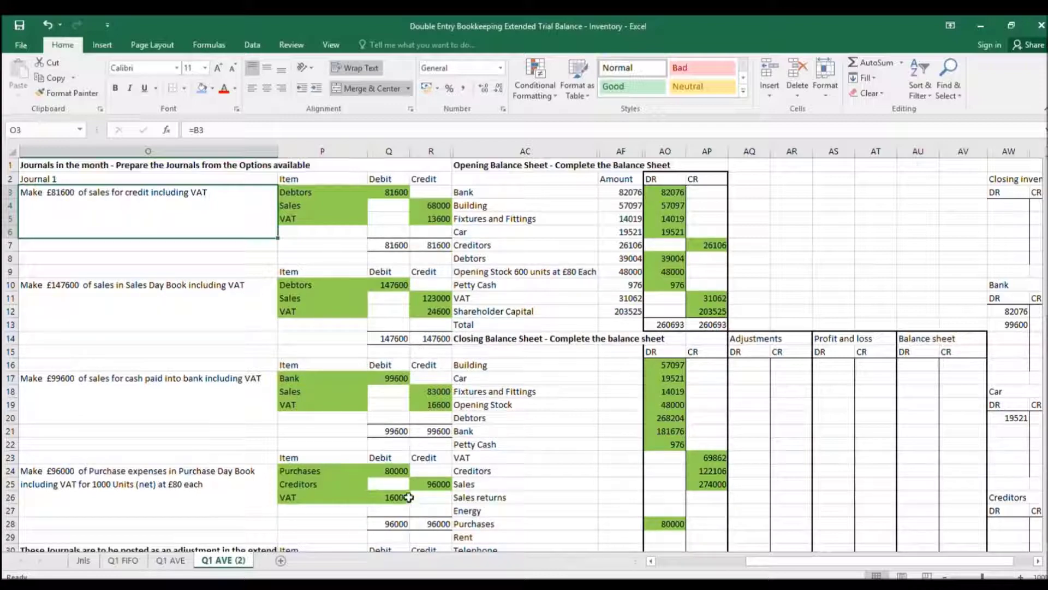
- Look over the journals, opening balances and general ledger accounts on the Q1 AVE (2) sheet
click(998, 284)
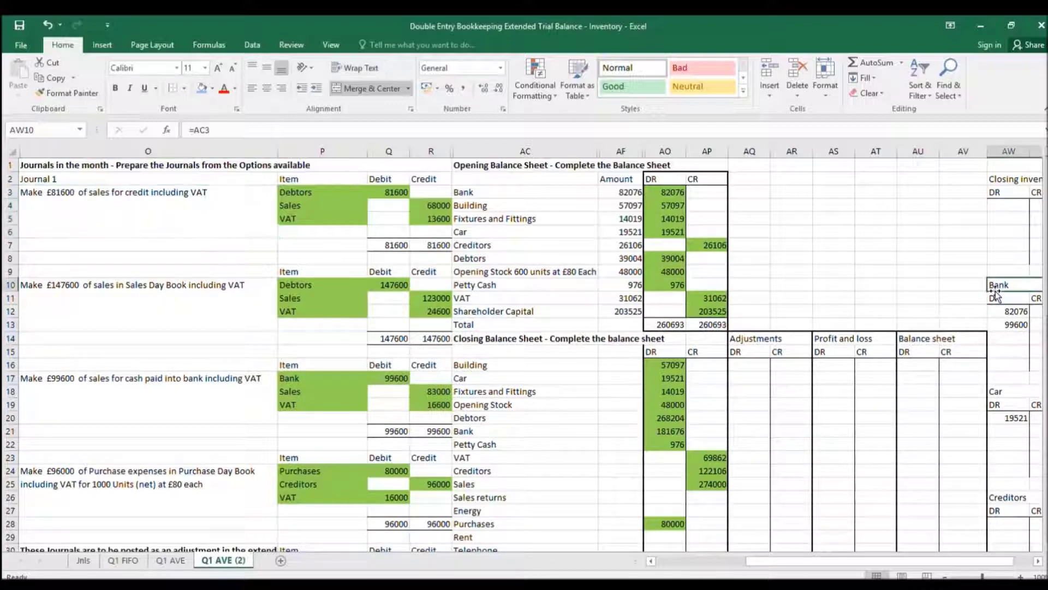
key(Right)
key(Right)
key(Right)
key(Left)
key(Left)
key(Left)
key(Left)
key(Left)
key(Left)
key(Left)
key(Left)
key(Left)
key(Left)
key(Left)
key(Left)
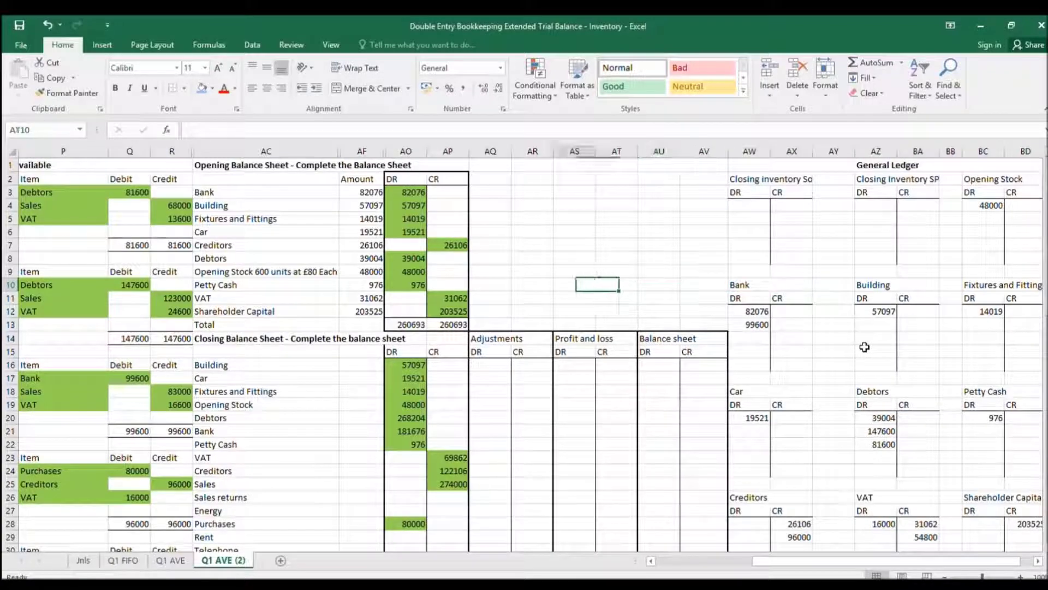
key(Left)
key(Left)
key(Left)
key(Left)
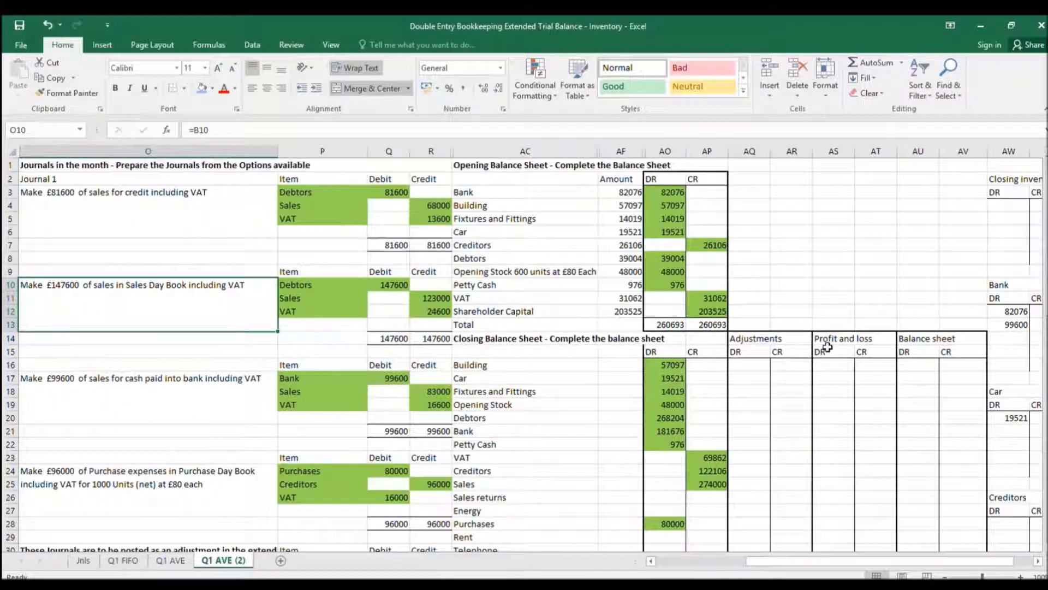
- Review the closing stock journal with the opening and purchased units, and enter the total units 1600 in O35
click(710, 378)
scroll(572, 376, down, 4)
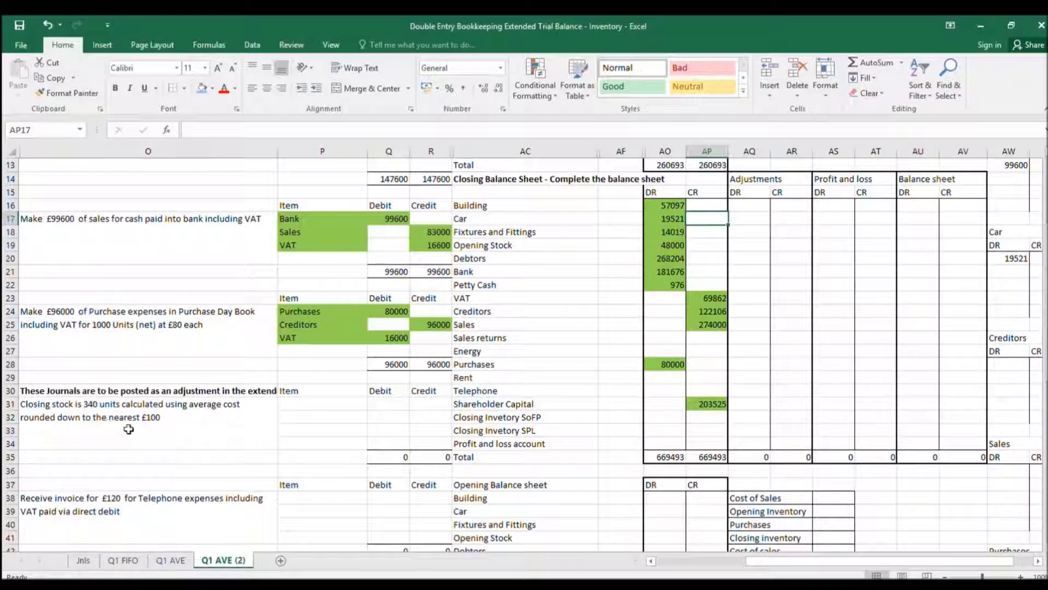
scroll(268, 424, up, 2)
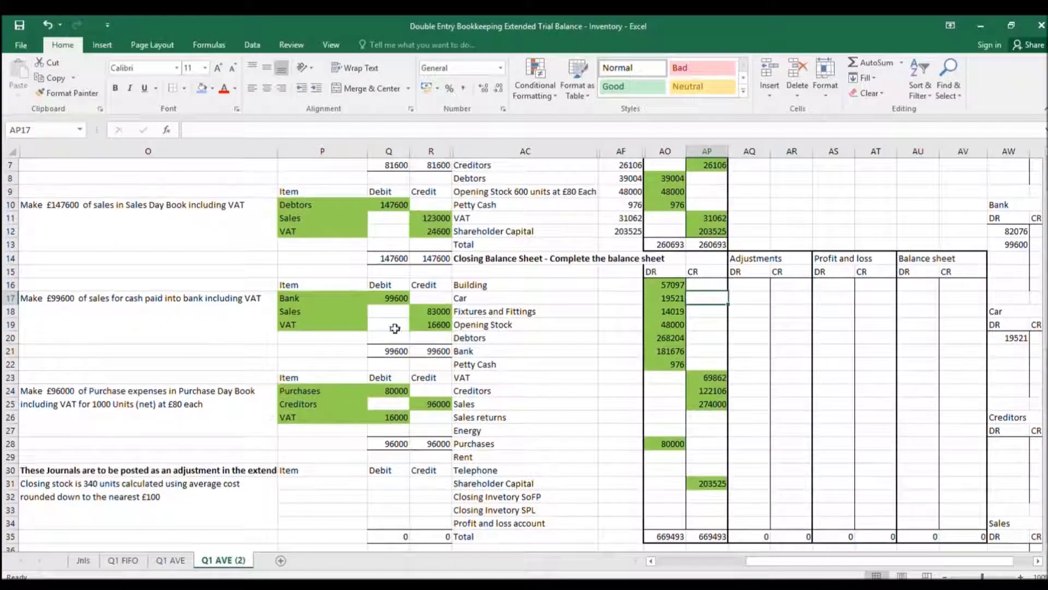
click(516, 191)
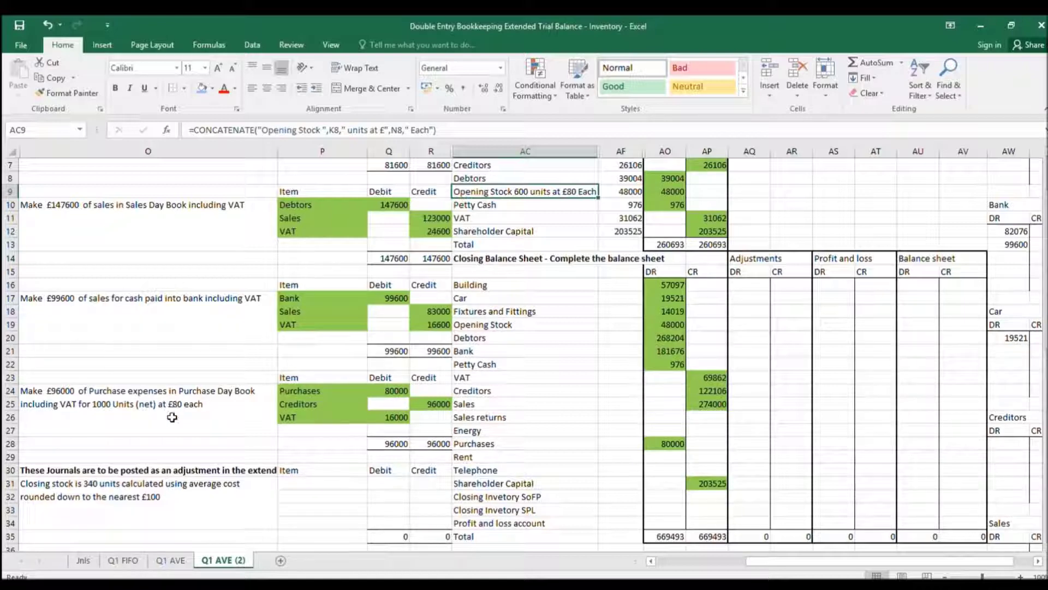
click(202, 537)
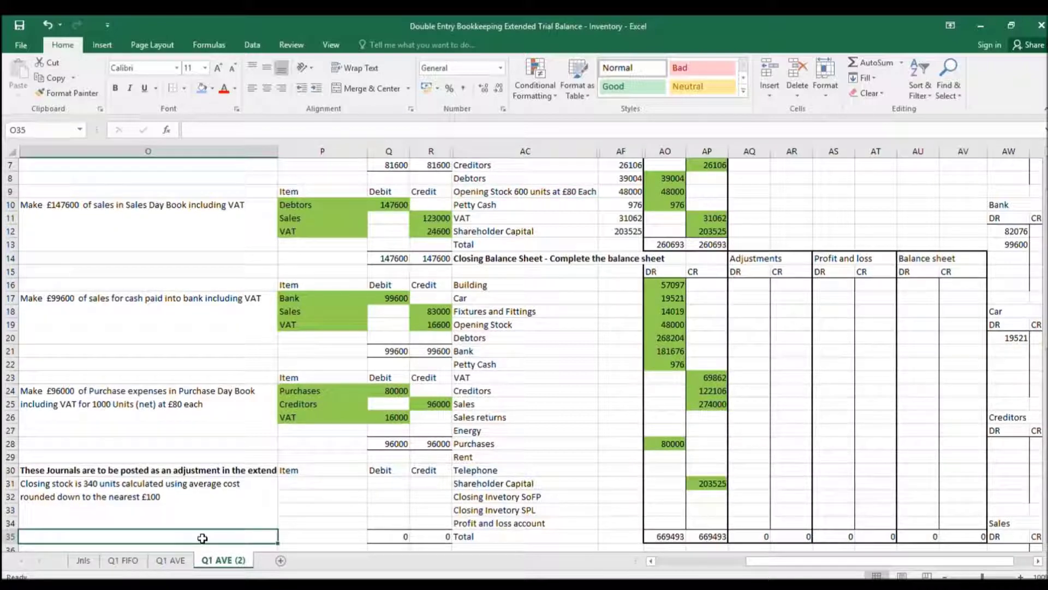
text(1600)
key(Return)
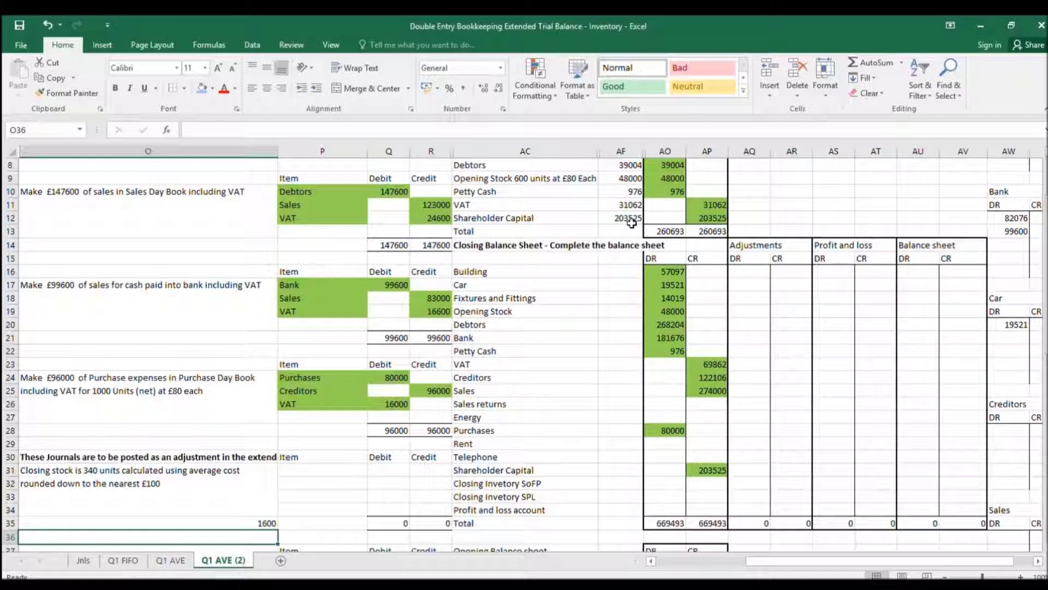
- Calculate the total stock cost in O36 by adding opening stock AO9 and purchases Q24
text(=)
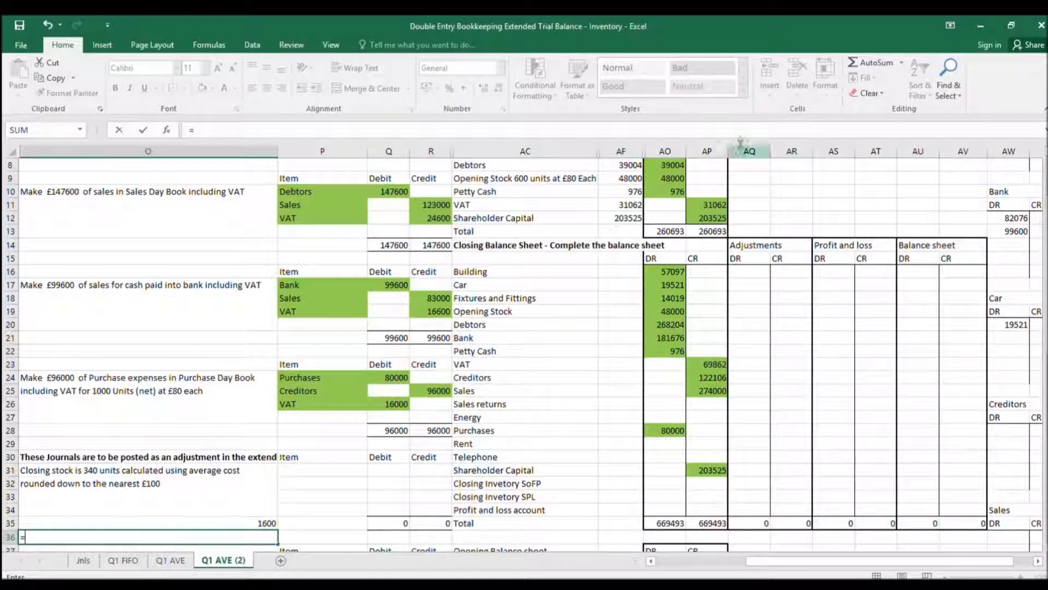
click(666, 181)
text(+)
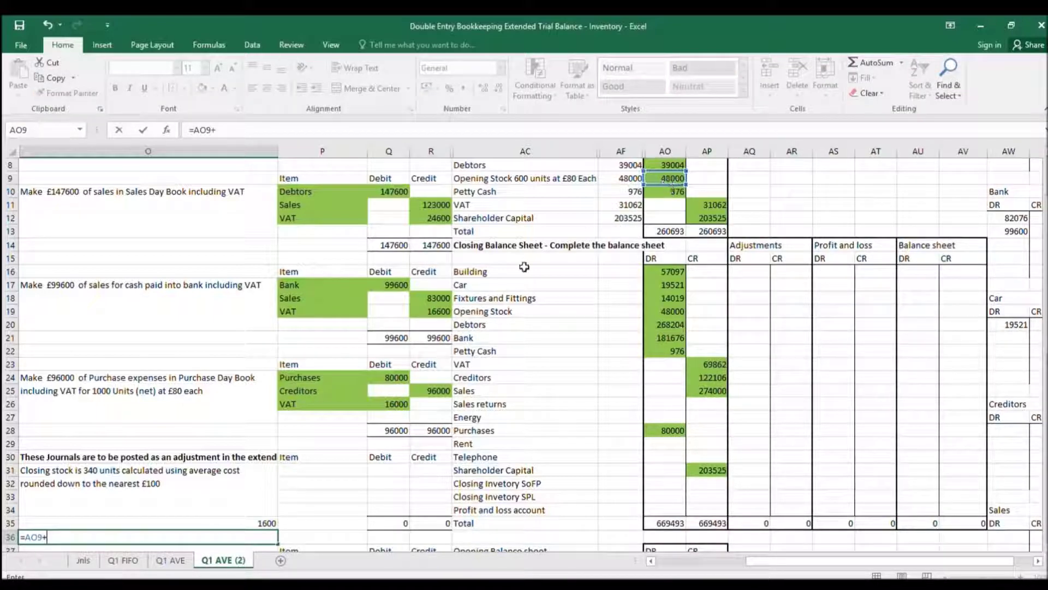
click(392, 375)
key(Return)
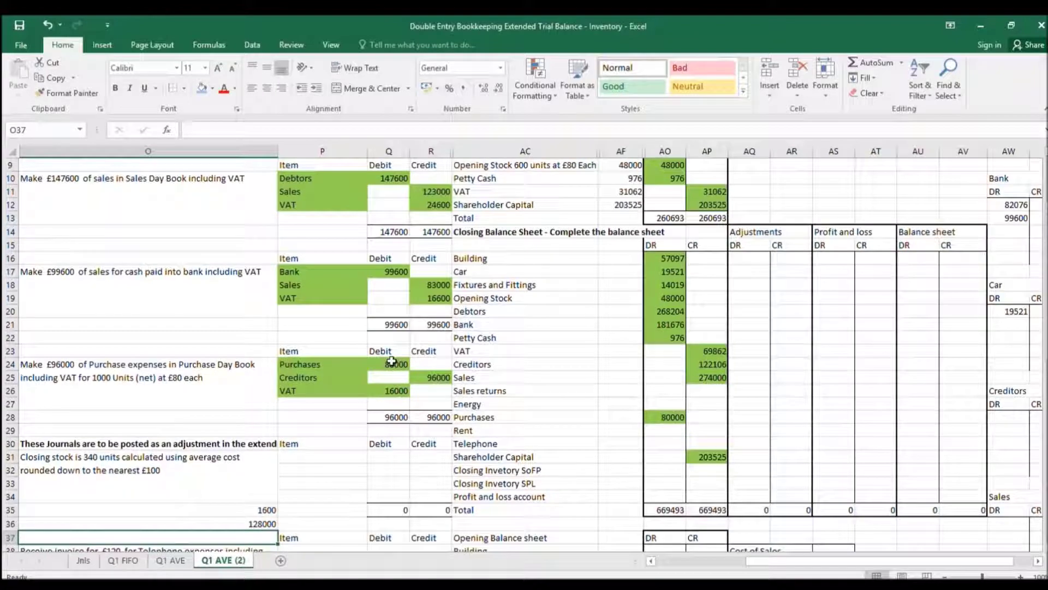
- Copy the blank cell Q36 over the item-list cells beside the stock units and cost workings
click(334, 510)
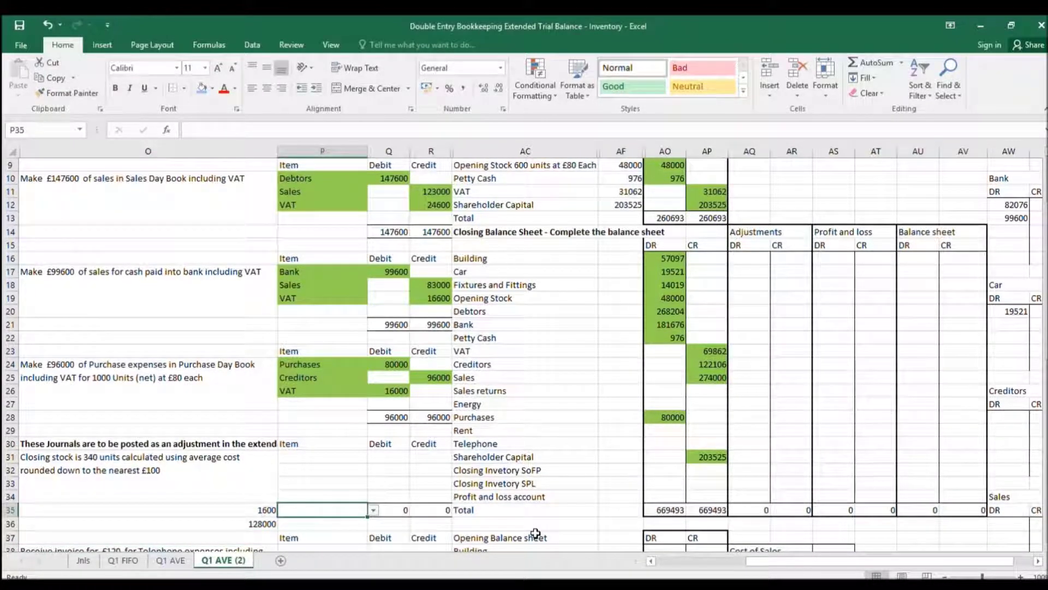
key(Down)
key(Right)
key(ctrl+c)
key(Left)
key(Up)
key(ctrl+v)
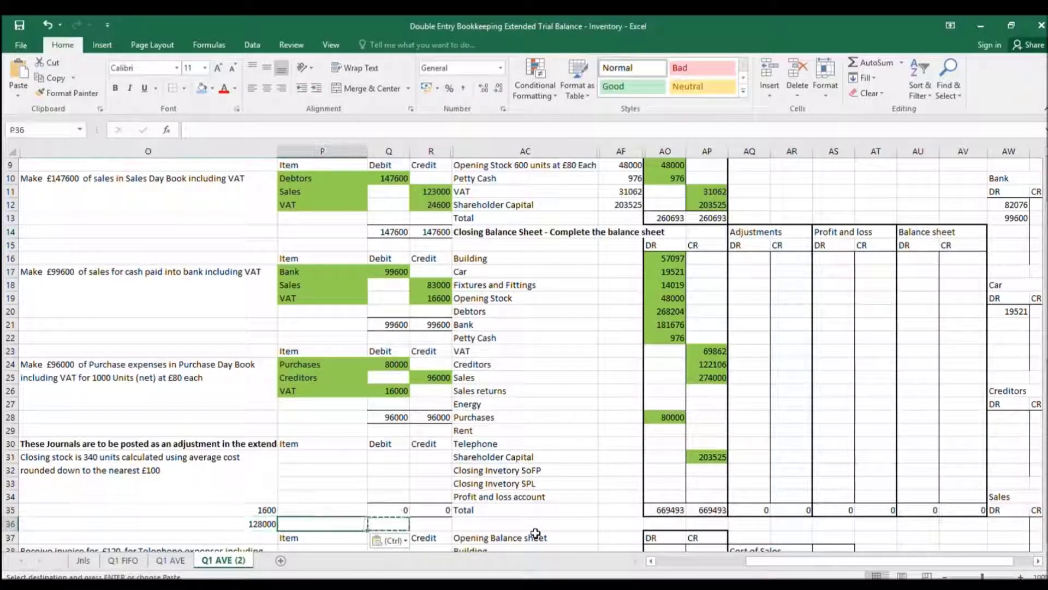
- Calculate the average cost per unit in P35 by dividing the total cost in O36 by the units in O35
text(=)
key(Left)
key(Down)
text(/)
key(Left)
key(Return)
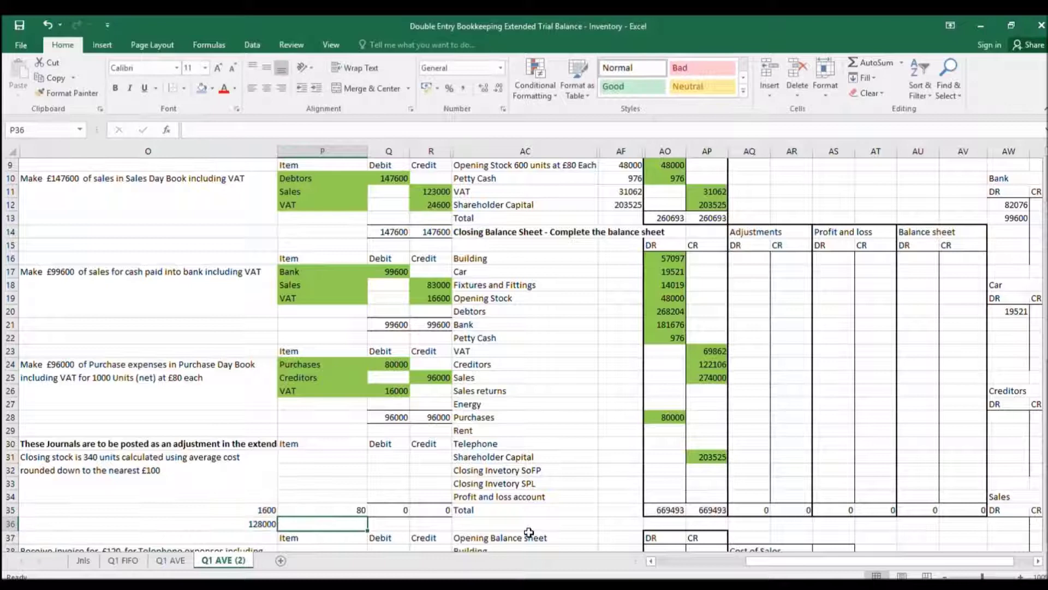
- Calculate the closing stock value for 340 units in P36 as =P35*340
text(=)
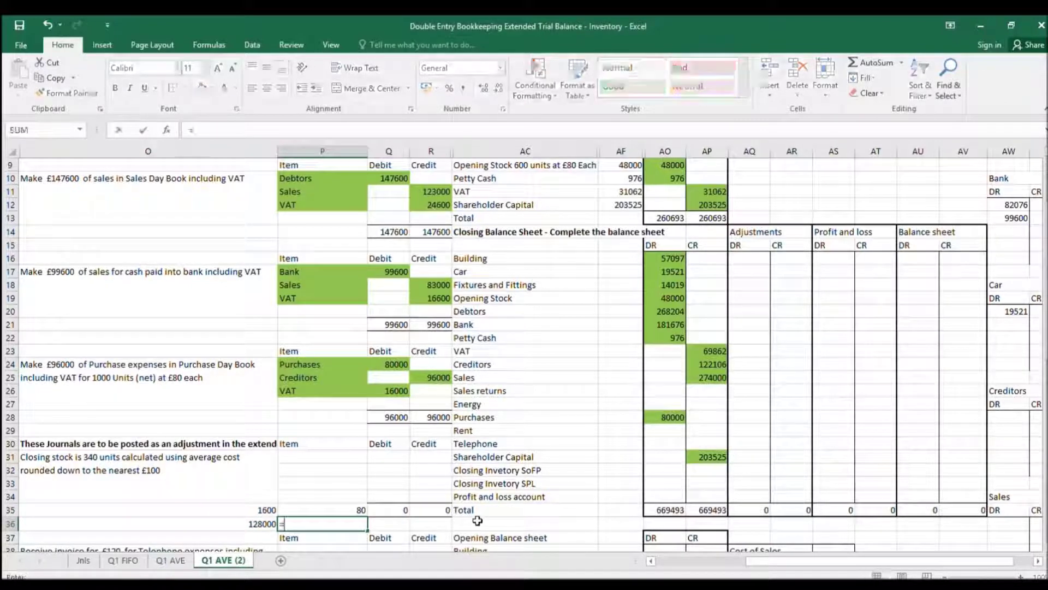
key(Up)
text(*340)
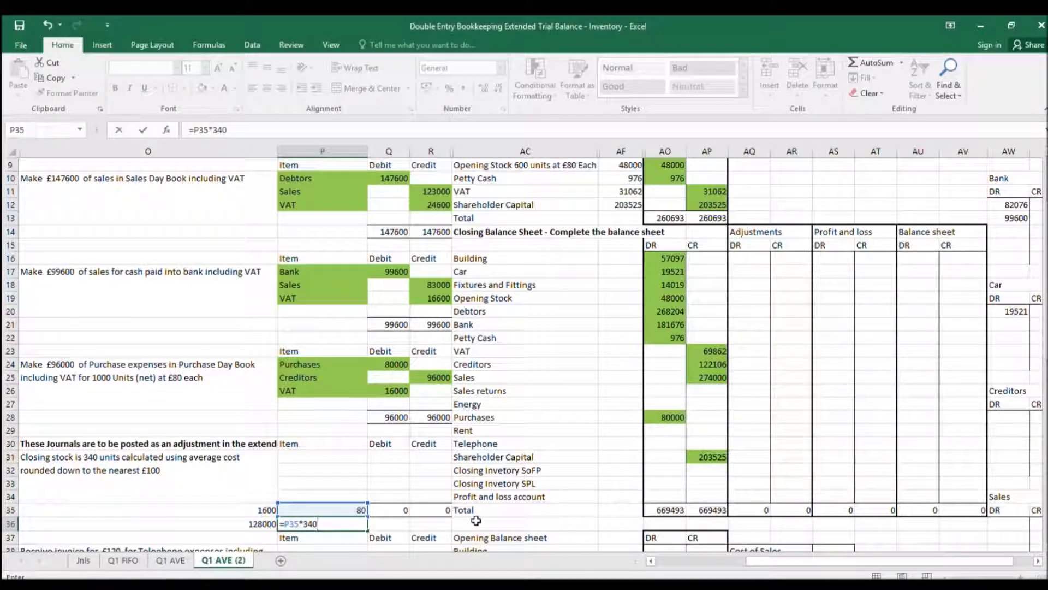
key(Return)
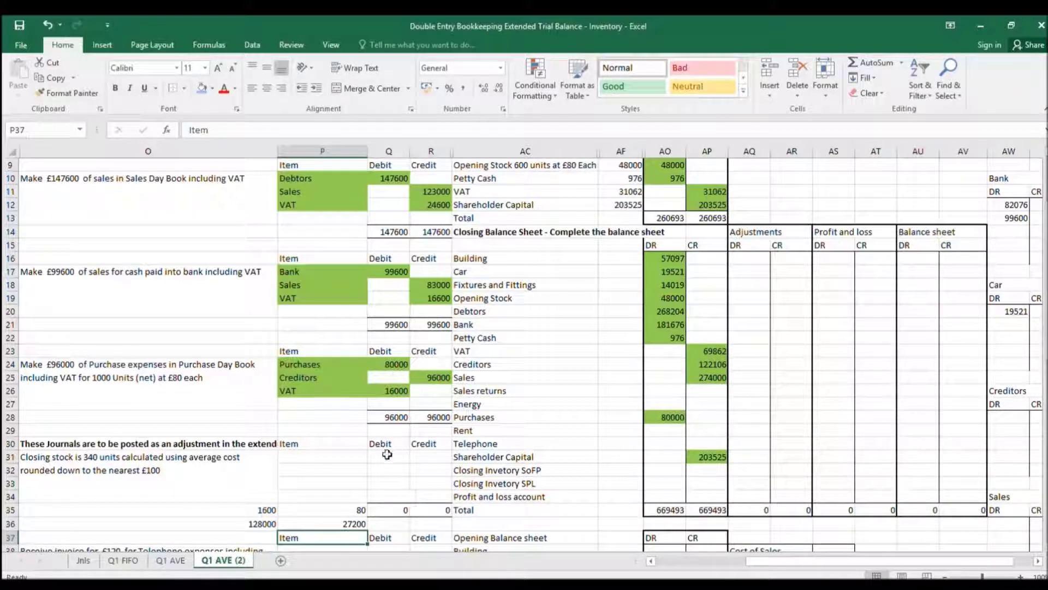
- Set the closing stock journal items in P31 and P32 to Closing Invetory SoFP and Closing Invetory SPL
click(359, 458)
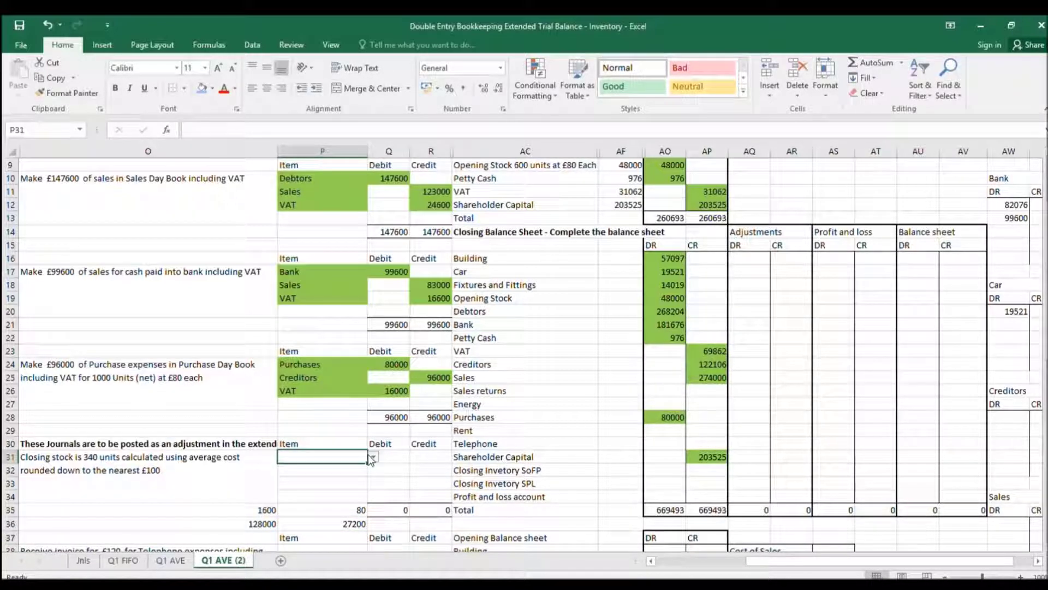
click(373, 457)
click(336, 498)
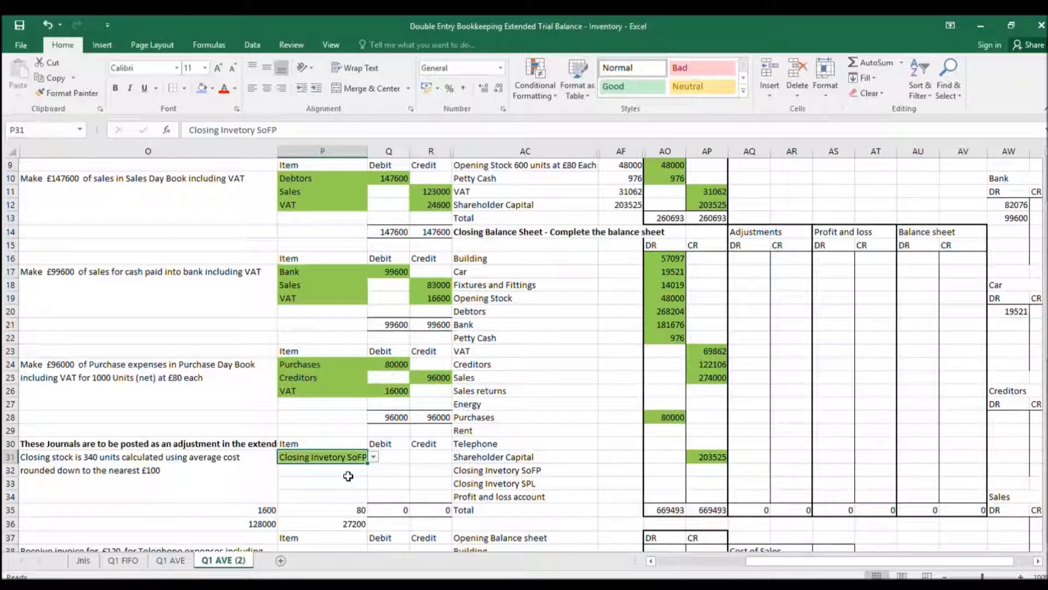
click(353, 471)
click(373, 469)
click(346, 523)
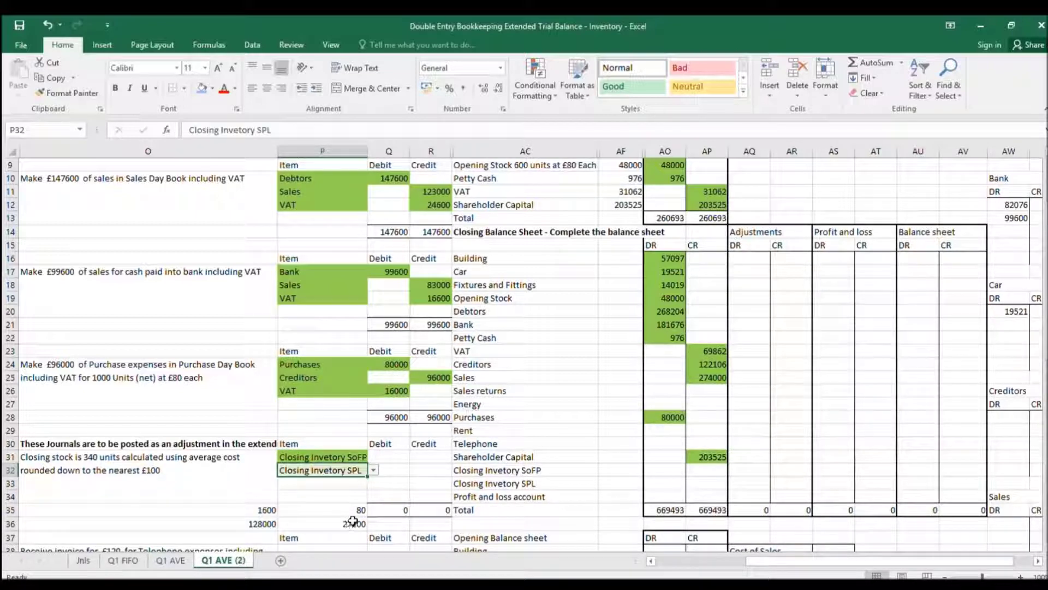
- Link the closing inventory debit in Q31 and credit in R32 to P36 and check both entries
click(395, 461)
text(=)
click(352, 521)
key(Return)
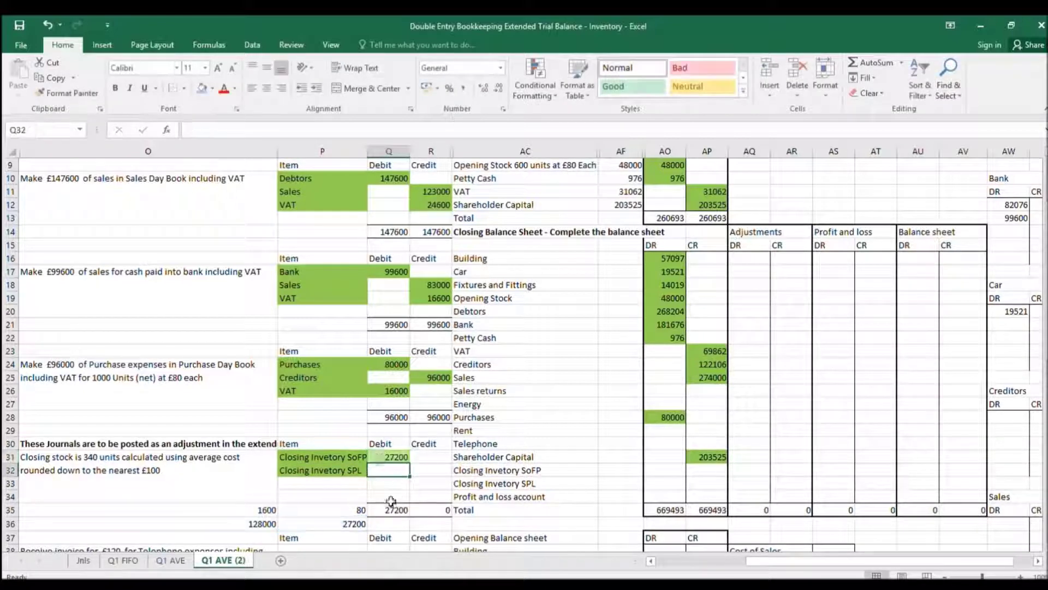
key(Right)
text(=)
click(355, 523)
key(Return)
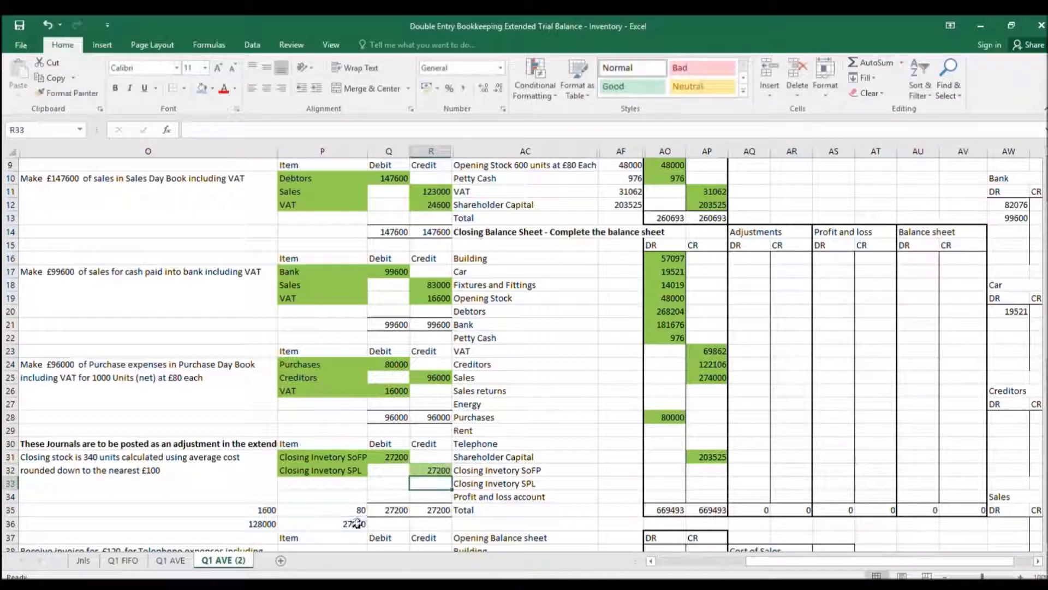
click(385, 457)
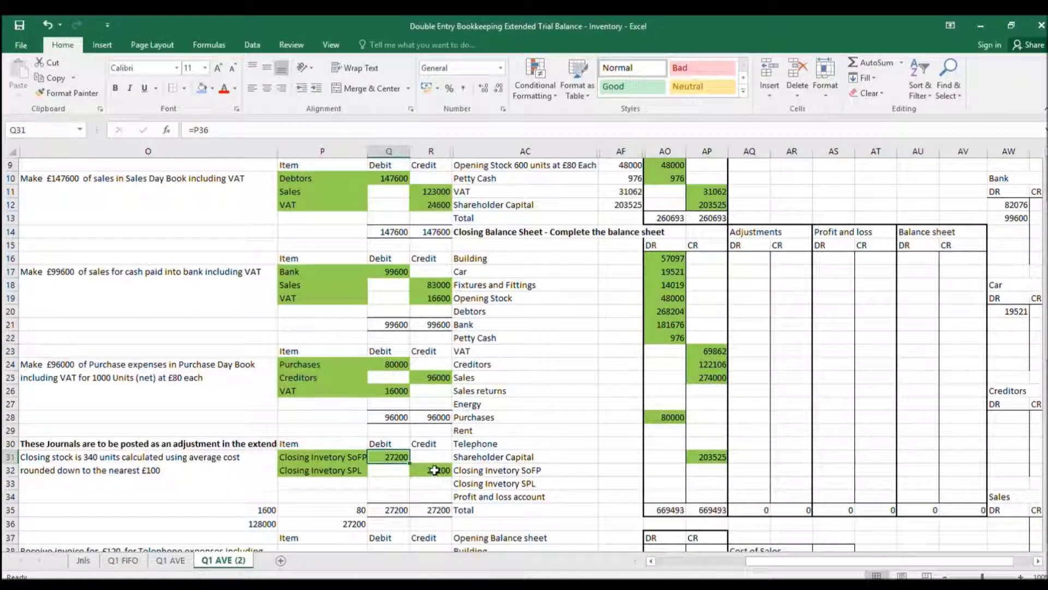
click(439, 470)
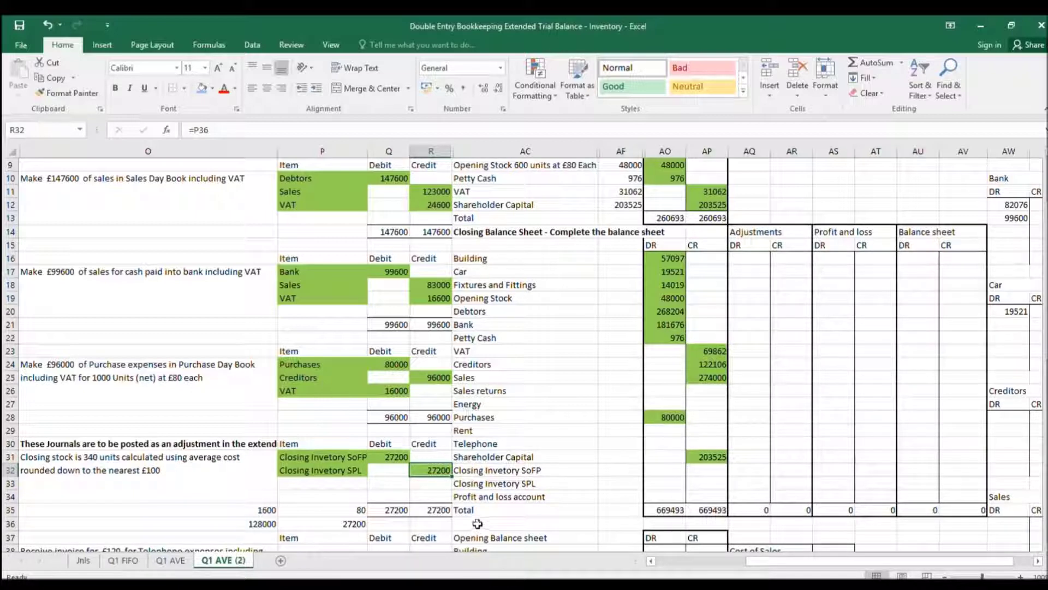
- Enter telephone, VAT and Bank as the telephone invoice journal items in P38:P40
scroll(480, 526, down, 2)
click(317, 471)
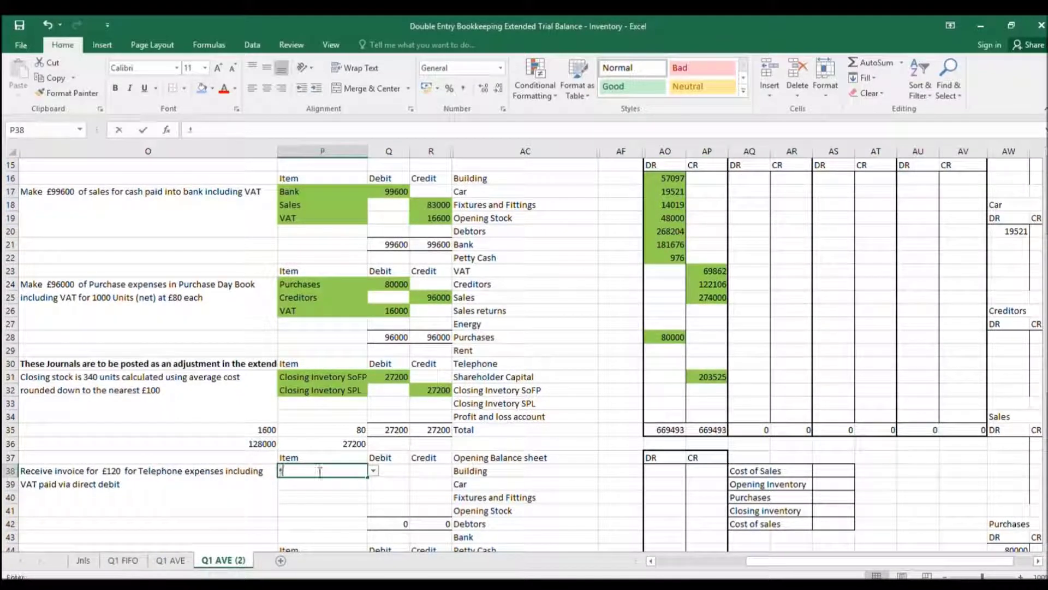
text(telephone)
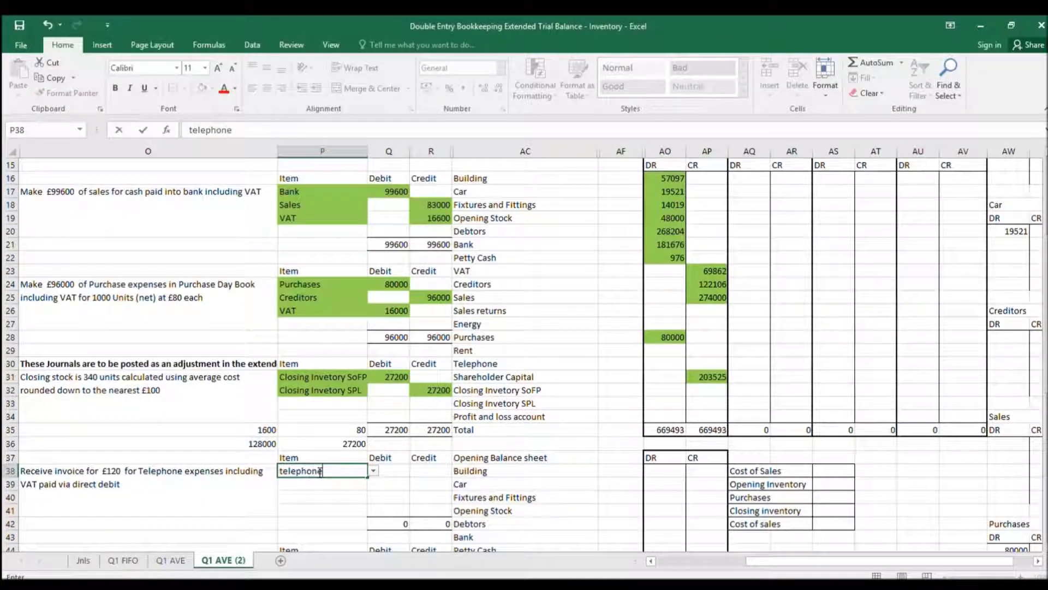
key(Return)
text(v)
key(Return)
text(Bank)
key(Return)
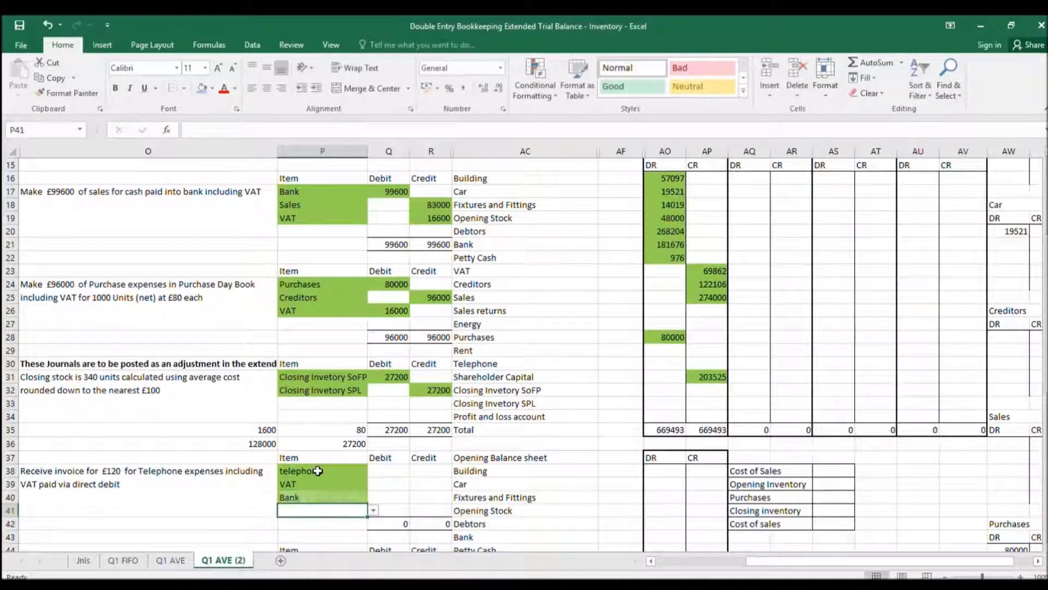
- Enter the telephone journal amounts: debits of 100 for telephone and 20 for VAT, and a Bank credit of 120
click(387, 462)
click(382, 470)
text(100)
double_click(379, 483)
text(20)
key(Return)
key(Right)
text(120)
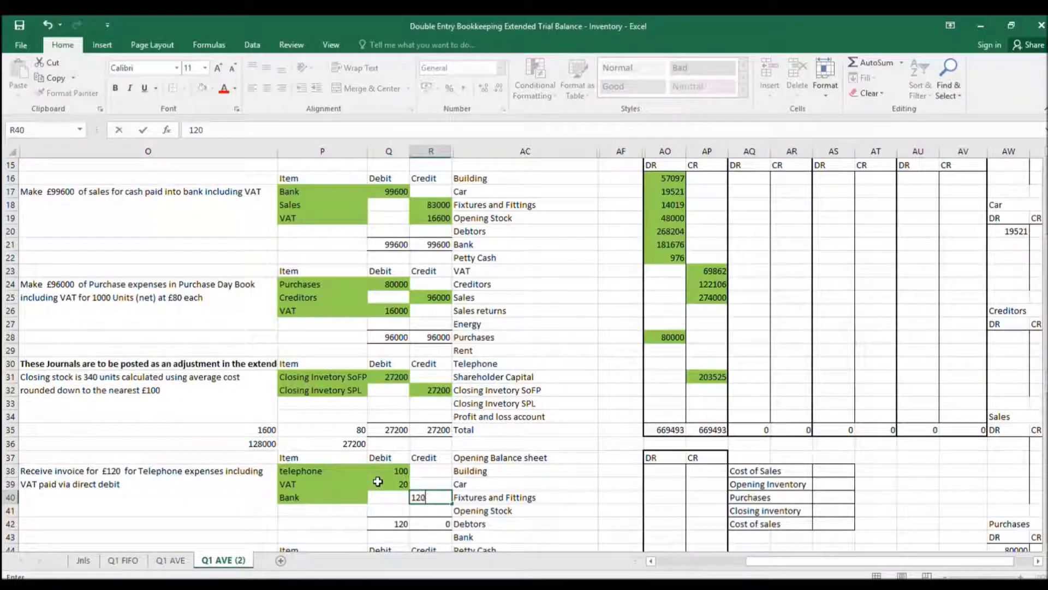
click(792, 350)
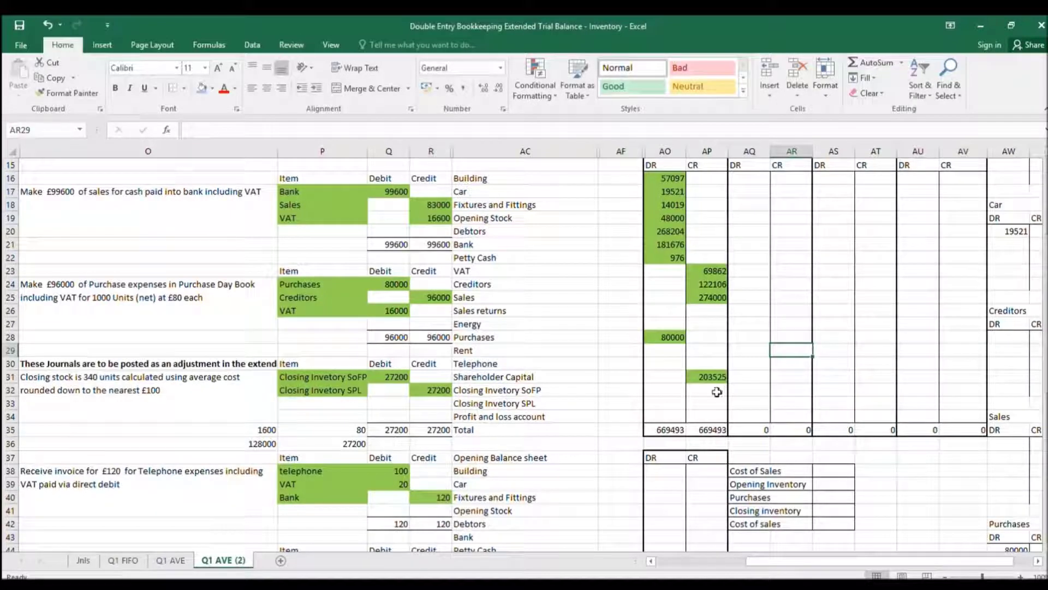
- Post the closing inventory adjustments as =Q31 in AQ32 and =R32 in AR33, and check both formulas
click(743, 391)
text(=)
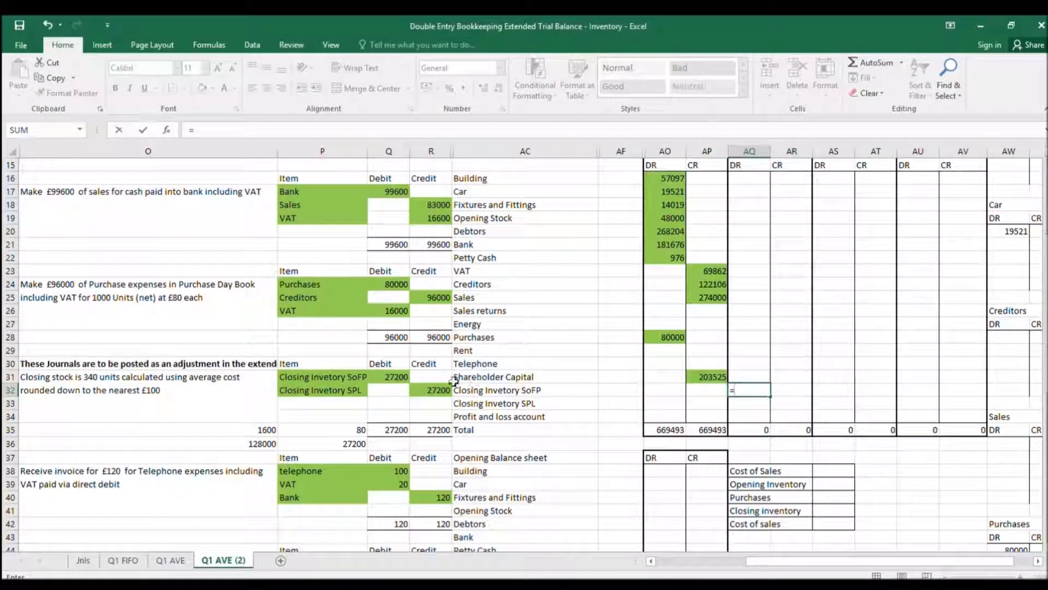
click(382, 380)
key(Return)
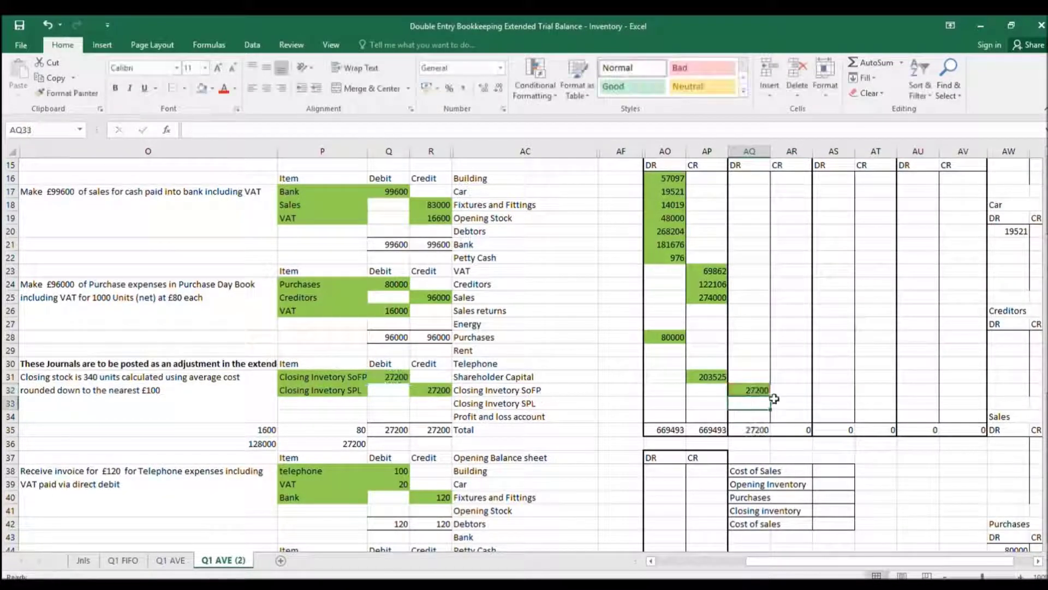
key(Right)
text(=)
click(431, 389)
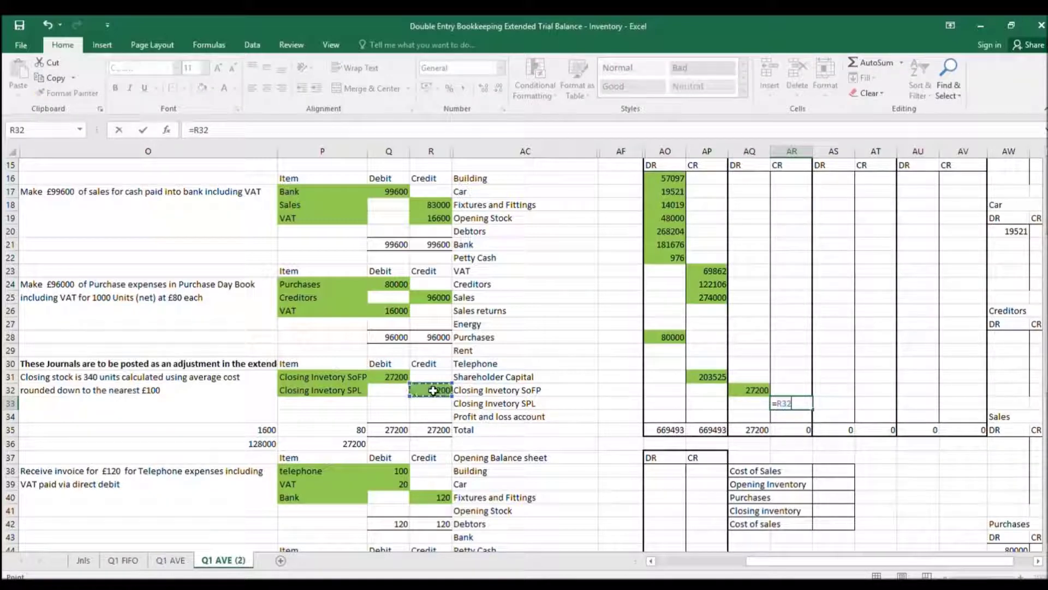
key(Return)
click(756, 390)
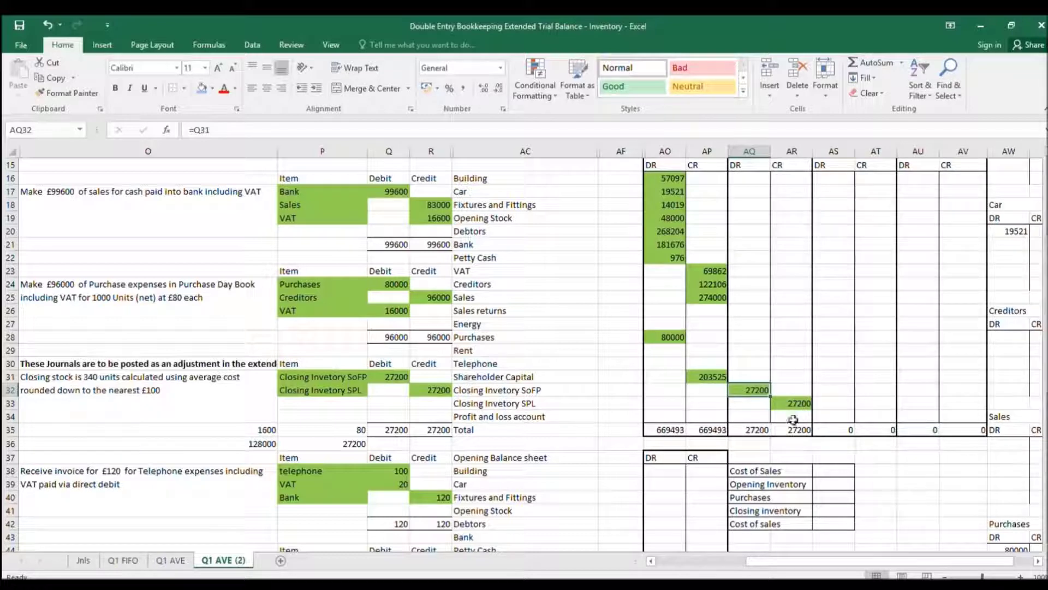
click(791, 404)
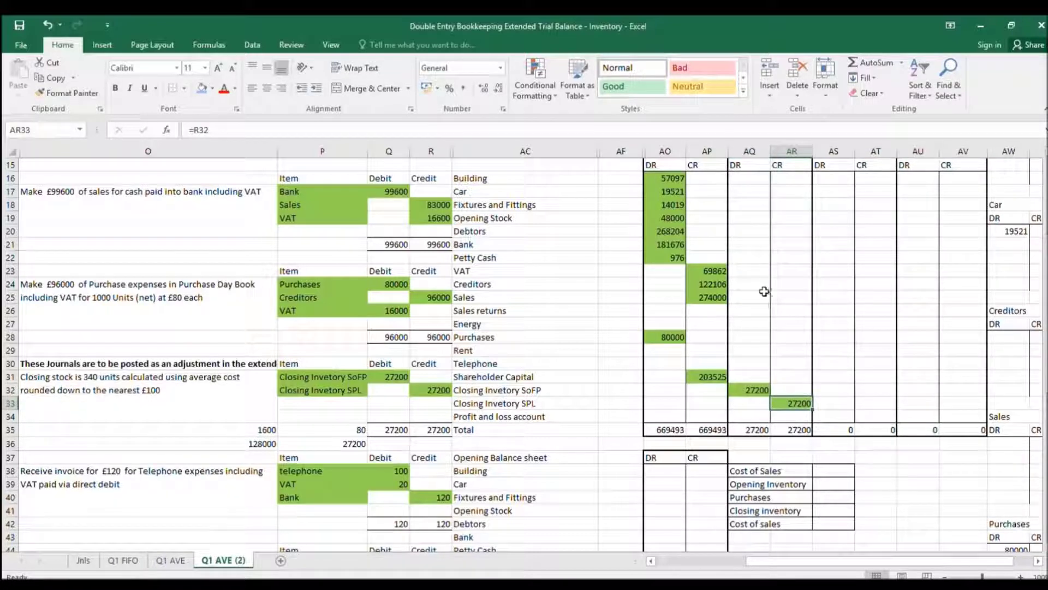
- Post the telephone invoice debits as adjustments, entering =Q38 for Telephone in AQ30 and =Q39 for VAT in AQ23
click(753, 363)
text(=)
click(398, 470)
key(Return)
click(743, 268)
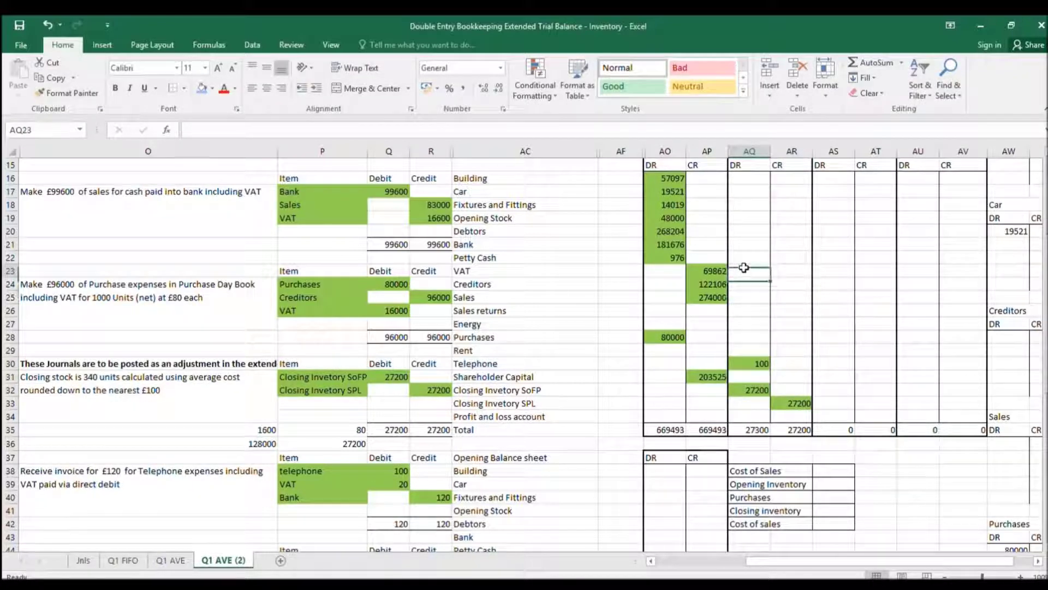
text(=)
click(398, 484)
key(Return)
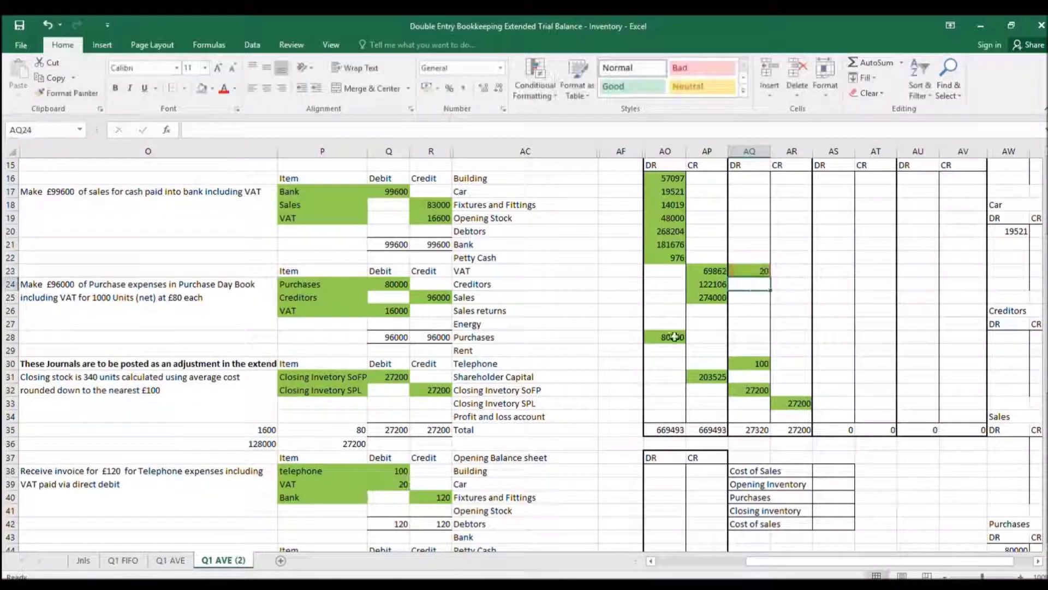
- Post the Bank credit adjustment in AR21 by linking it to the telephone journal's credit in R40
click(789, 256)
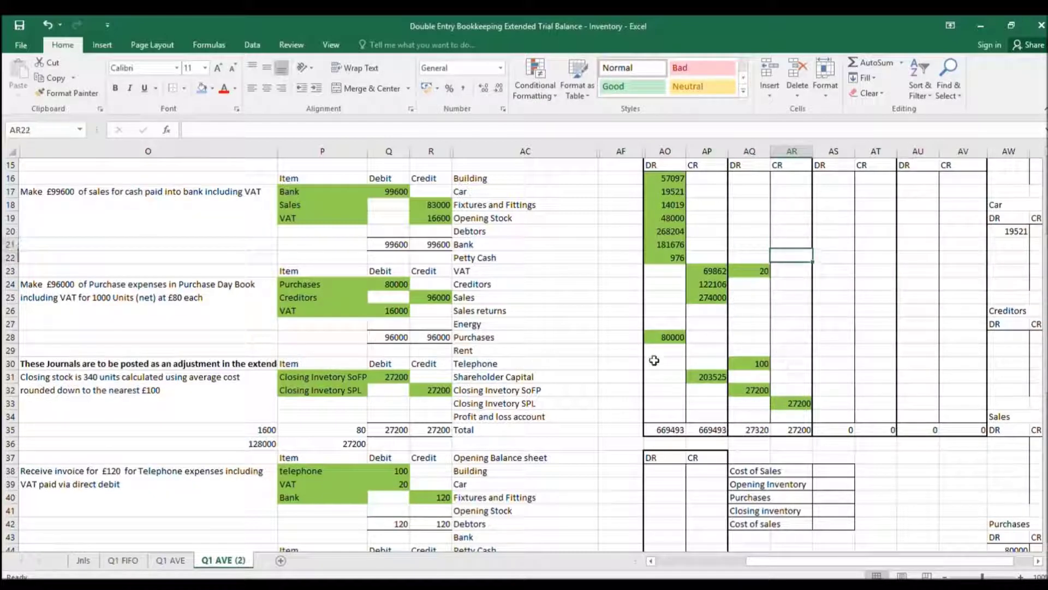
click(438, 509)
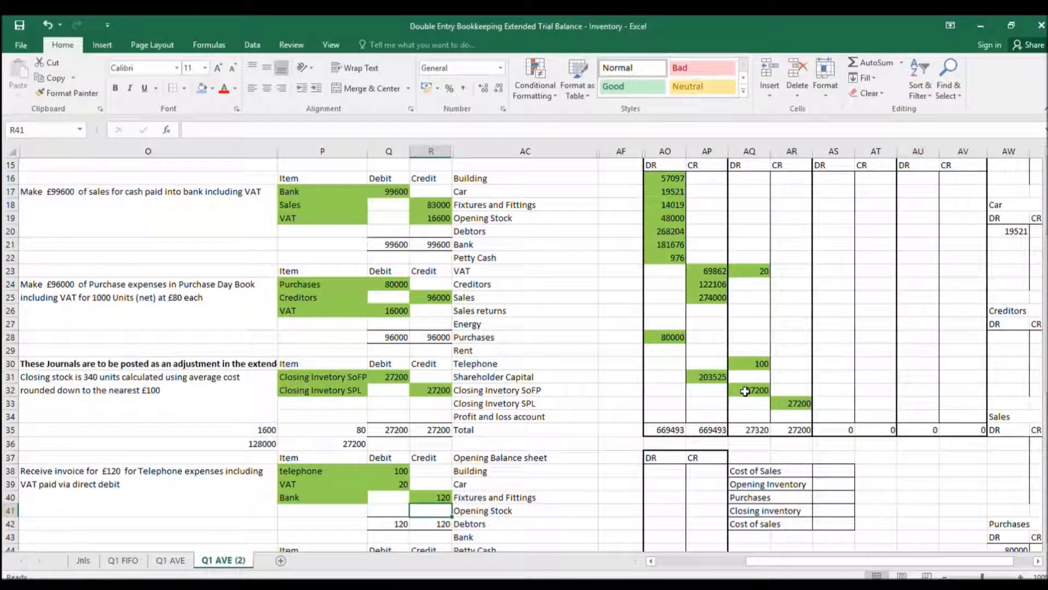
click(786, 256)
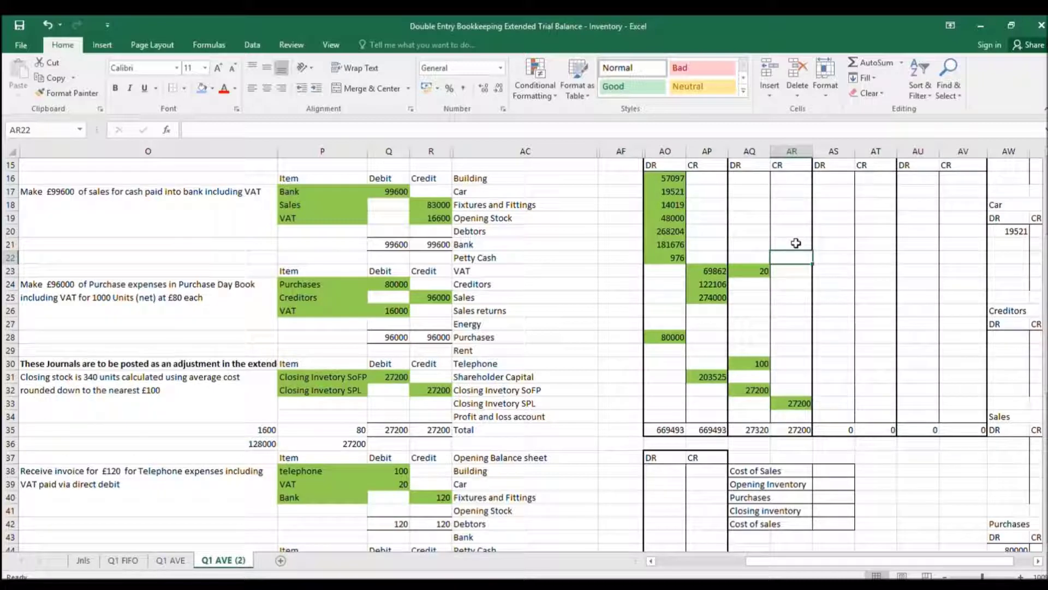
text(=)
click(442, 497)
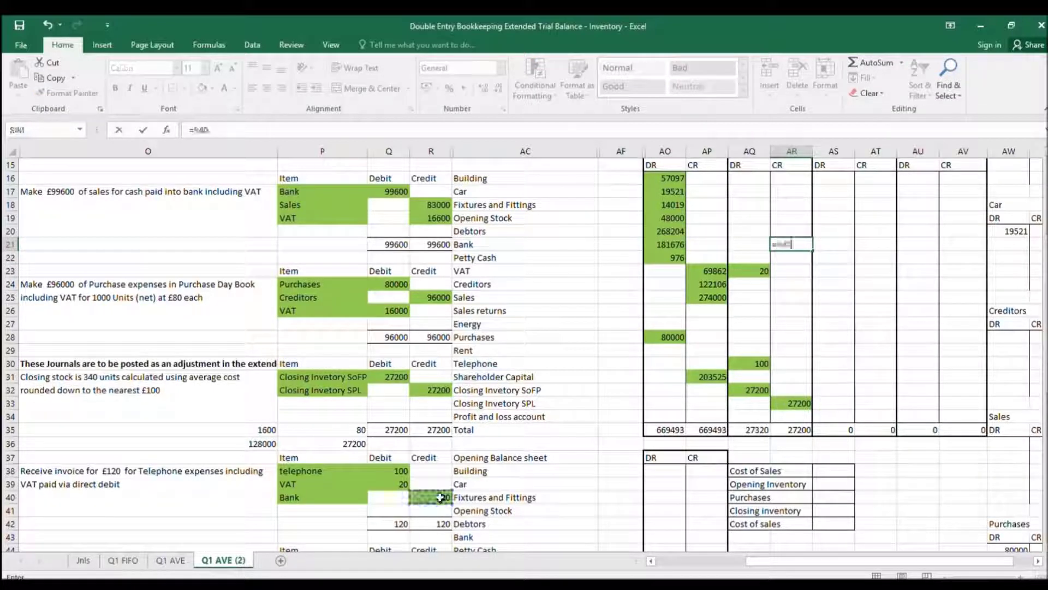
click(822, 298)
- Carry Building, Car and Fixtures and Fittings into the Balance sheet debits by linking AU16:AU18 to AO16:AO18
scroll(821, 298, up, 2)
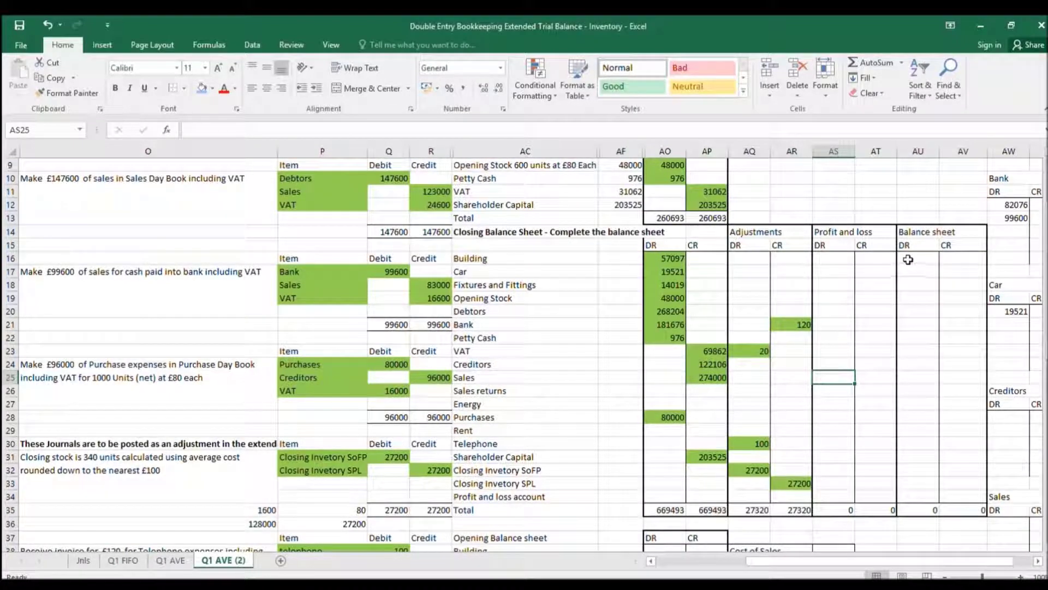
click(915, 259)
text(=)
click(666, 258)
key(Return)
text(=)
click(671, 271)
key(Return)
text(=)
click(676, 283)
key(Return)
text(=)
click(676, 298)
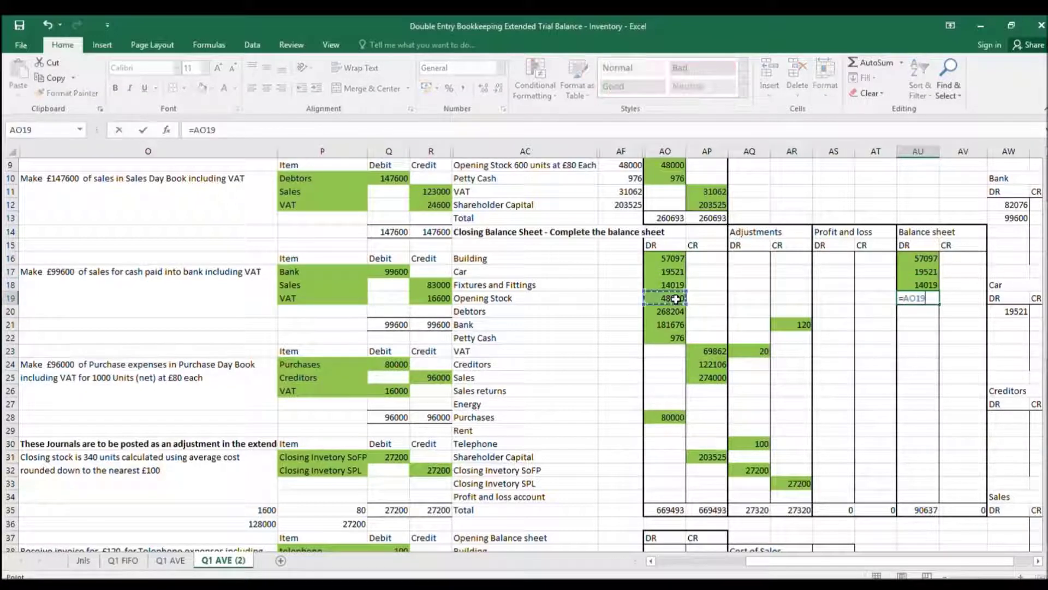
key(Escape)
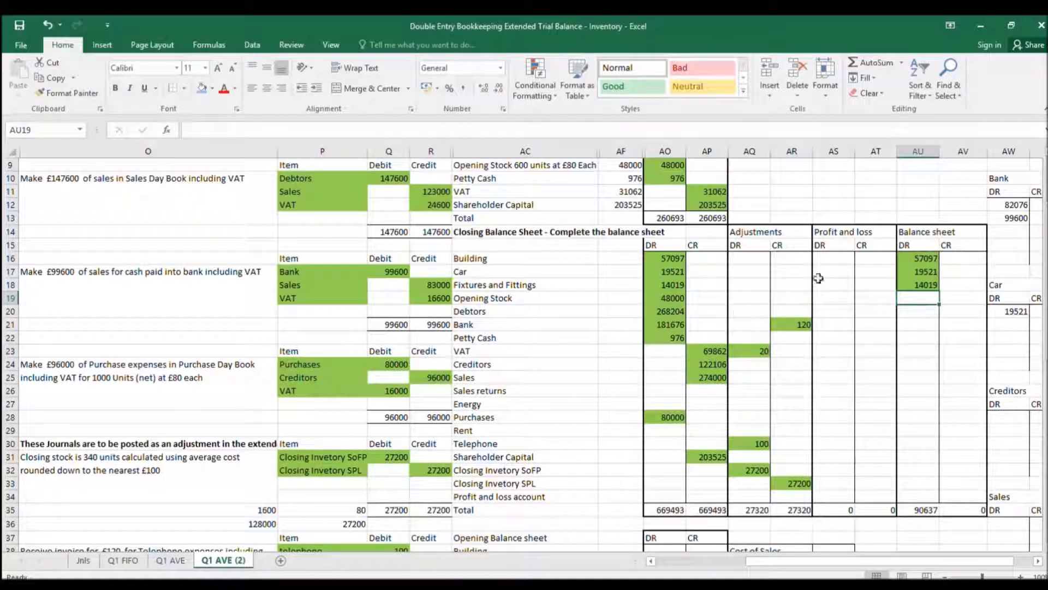
- Link Opening Stock to the Profit and loss debit as =AO19 in AS19, and Debtors to the Balance sheet debit as =AO20 in AU20
click(821, 298)
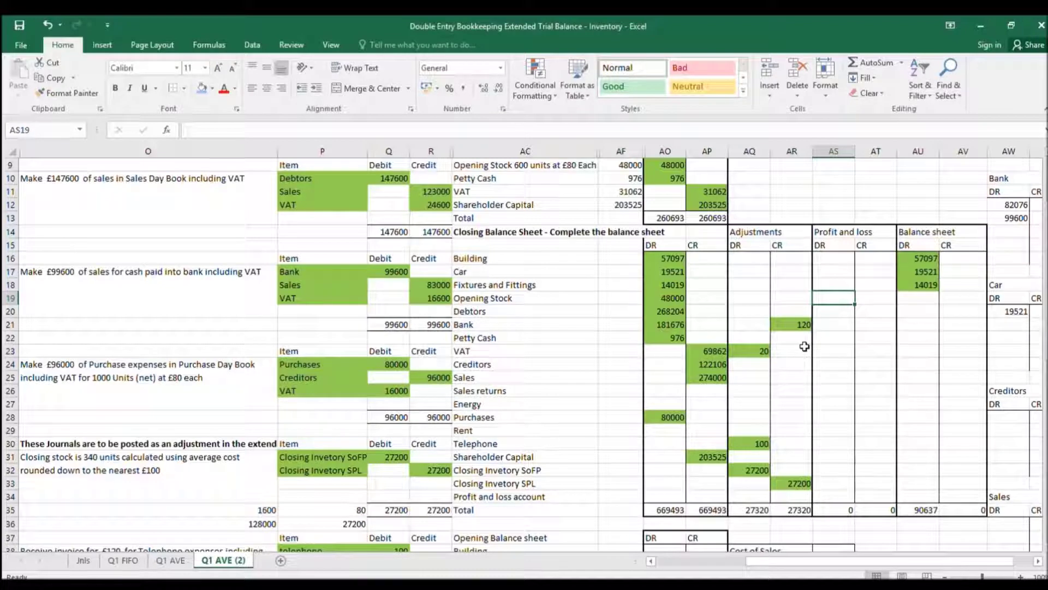
text(=)
click(674, 299)
key(Return)
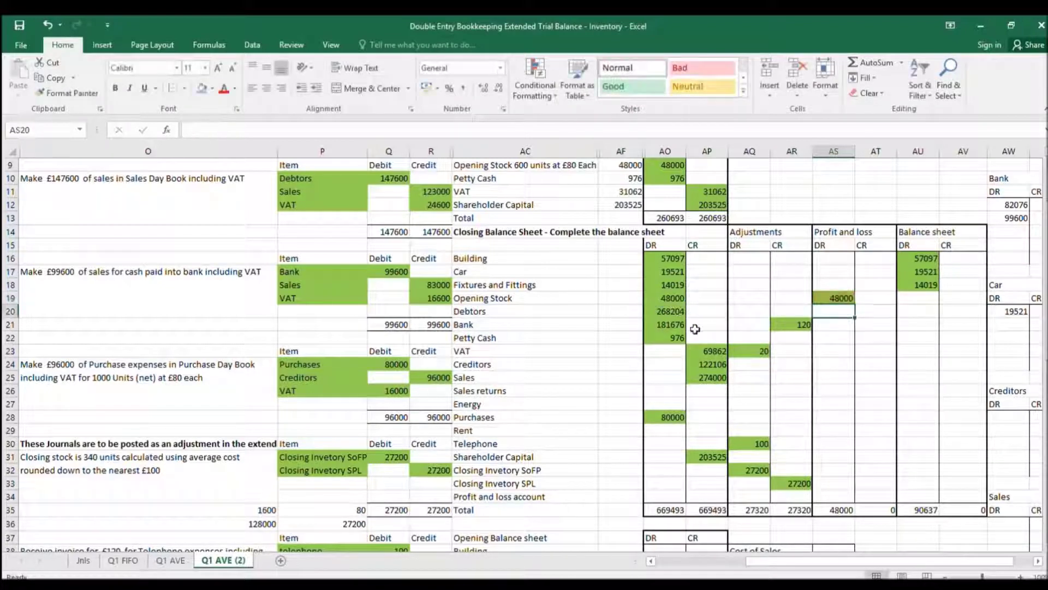
click(907, 310)
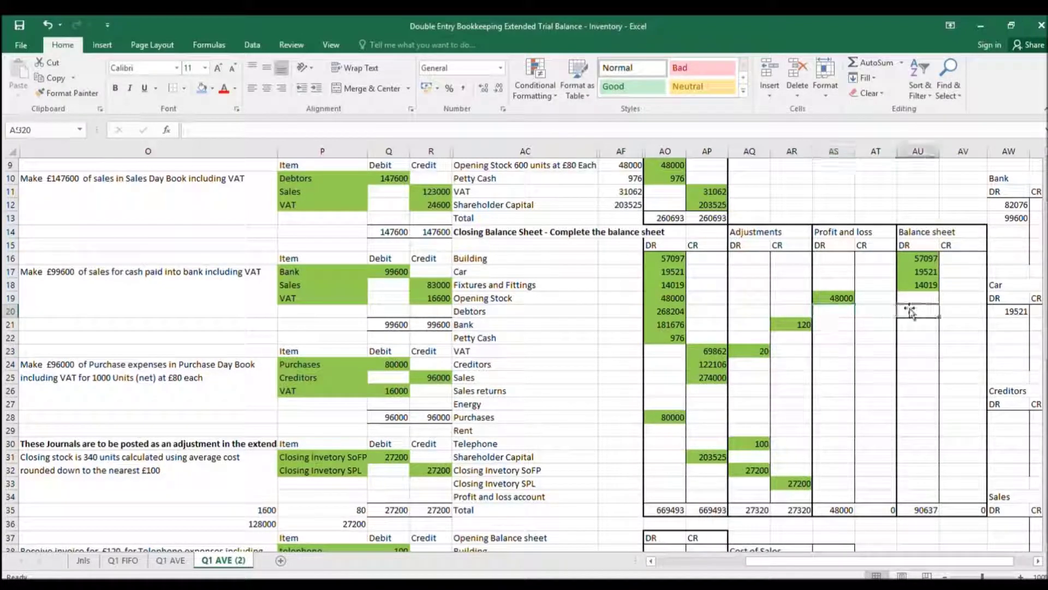
text(=)
click(676, 311)
key(Return)
text(=)
click(675, 325)
key(Return)
text(=)
click(918, 324)
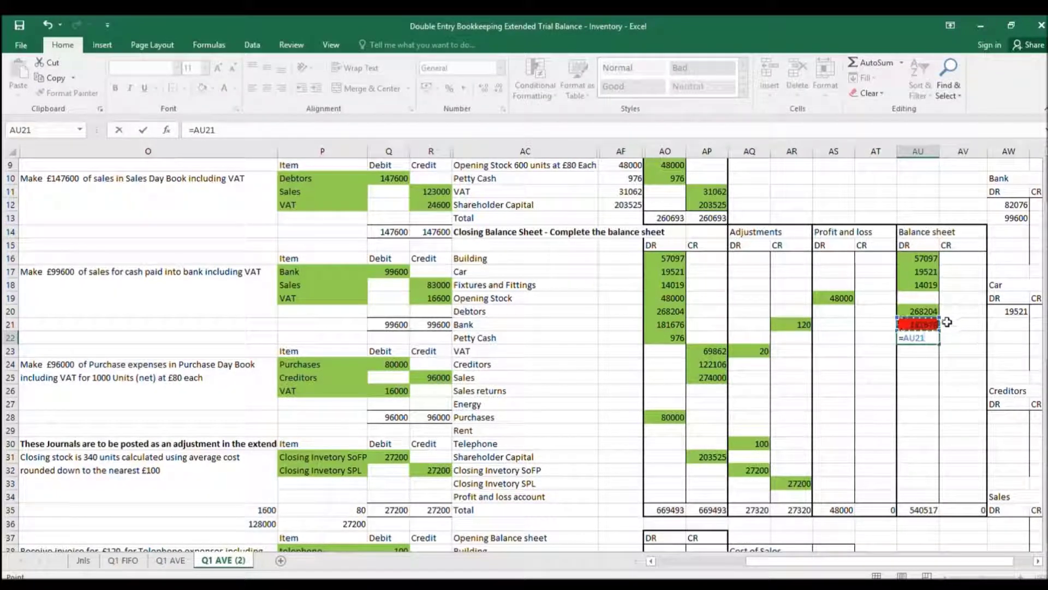
key(Escape)
click(923, 324)
key(Delete)
- Enter the Balance sheet debits for Bank as =AO21-AR21 in AU21 and Petty Cash as =AO22 in AU22
text(=)
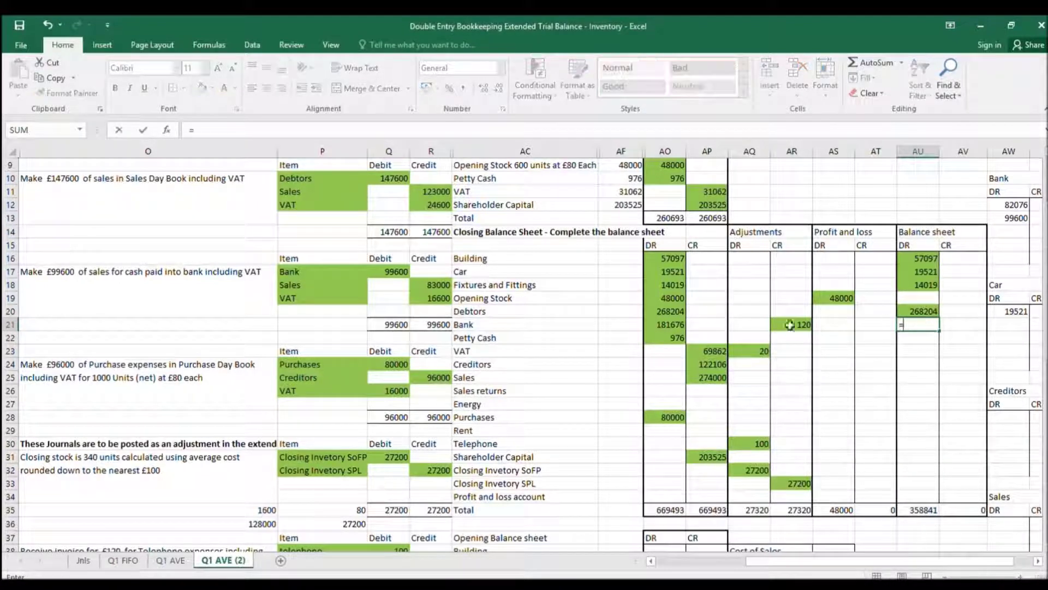
click(673, 324)
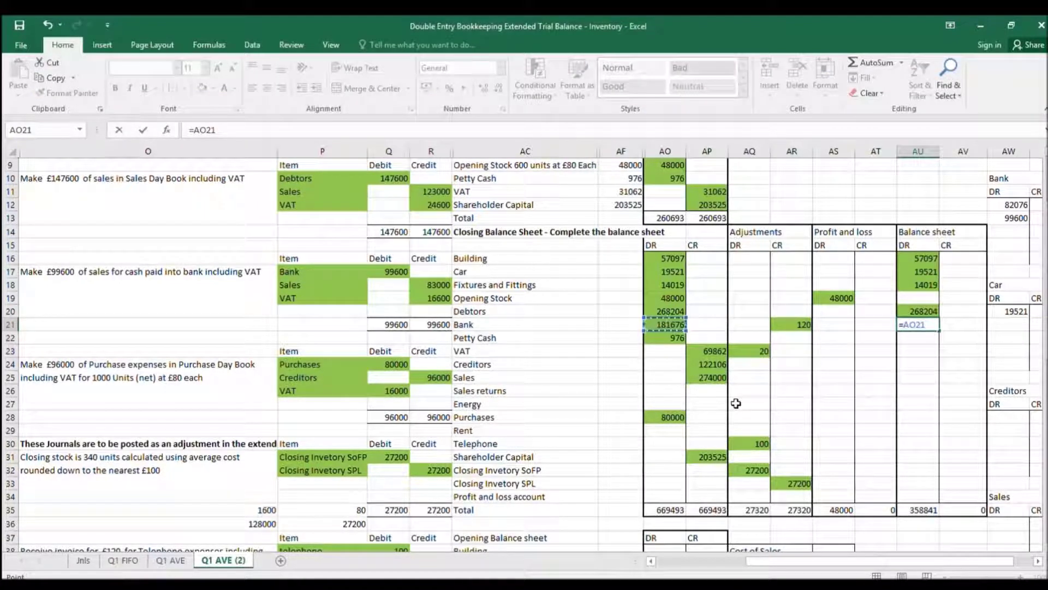
text(-)
click(794, 327)
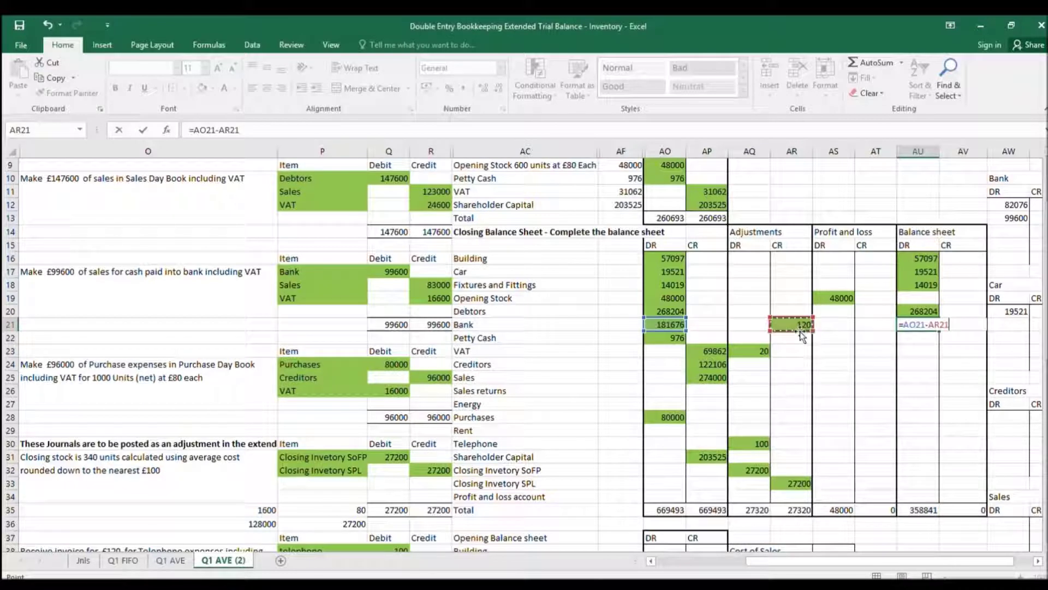
key(Return)
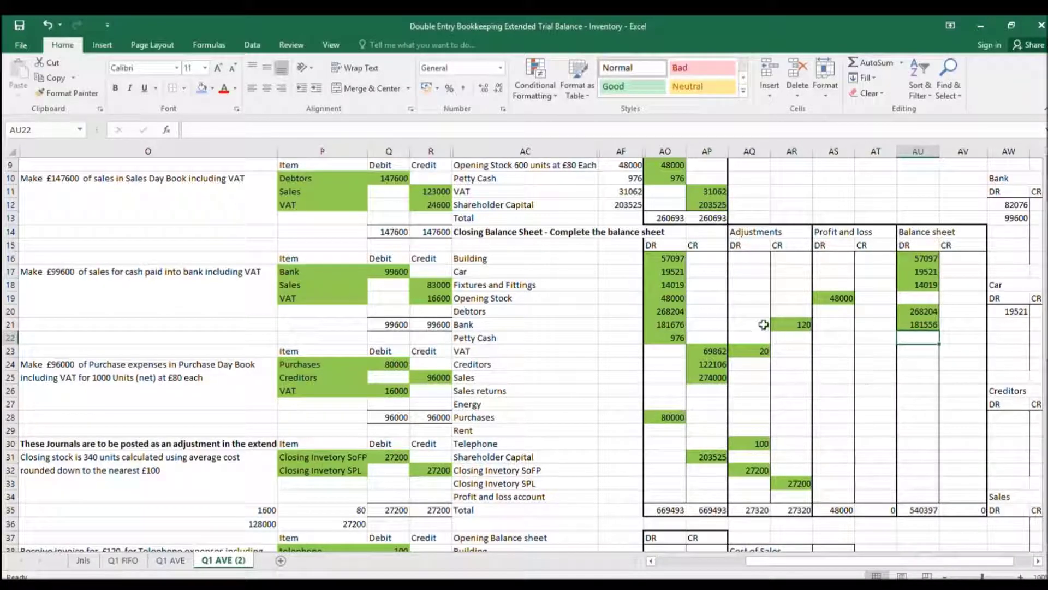
text(=)
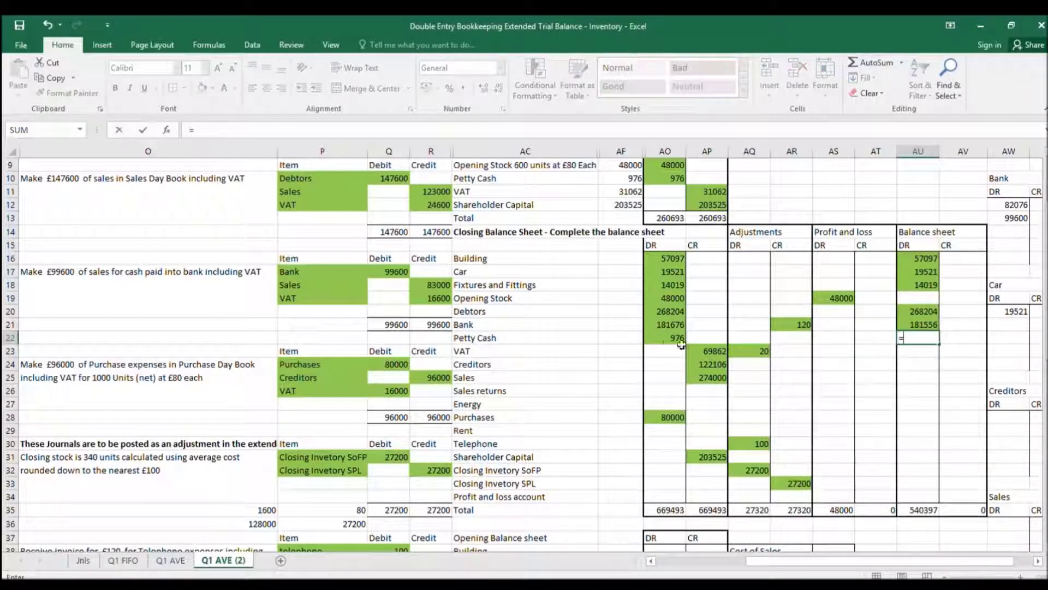
click(665, 337)
key(Return)
- Enter the Balance sheet credits for VAT as =AP23-AQ23 in AV23 and Creditors as =AP24 in AV24
click(948, 350)
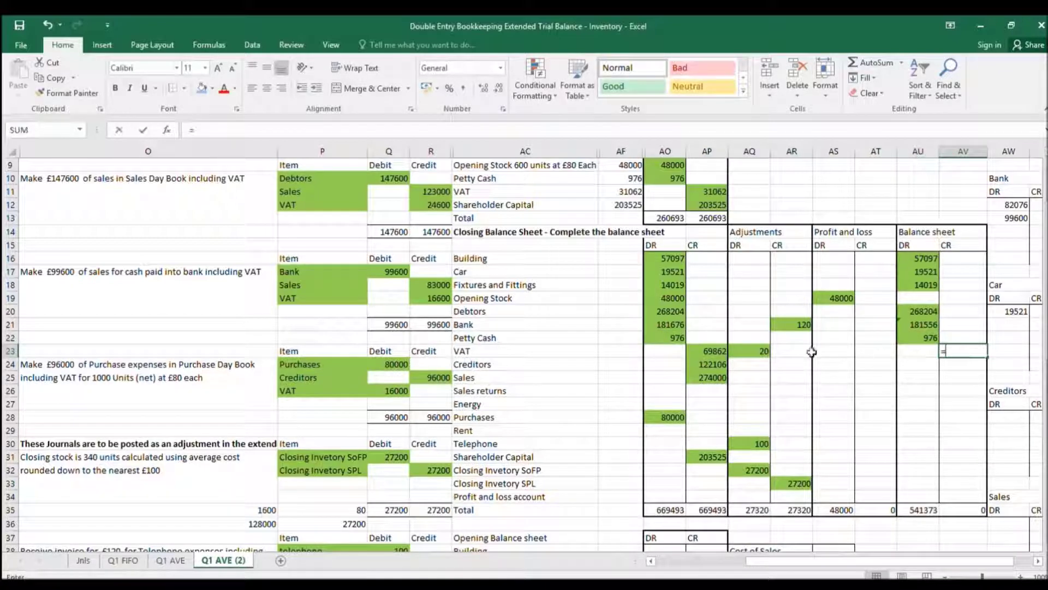
text(=)
click(707, 350)
text(-)
click(759, 351)
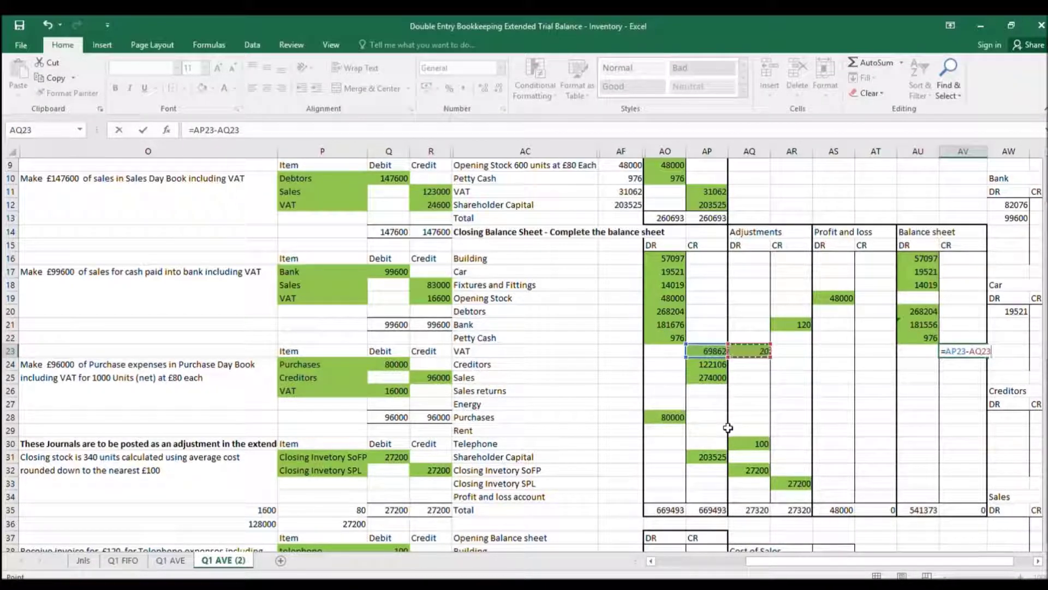
key(Return)
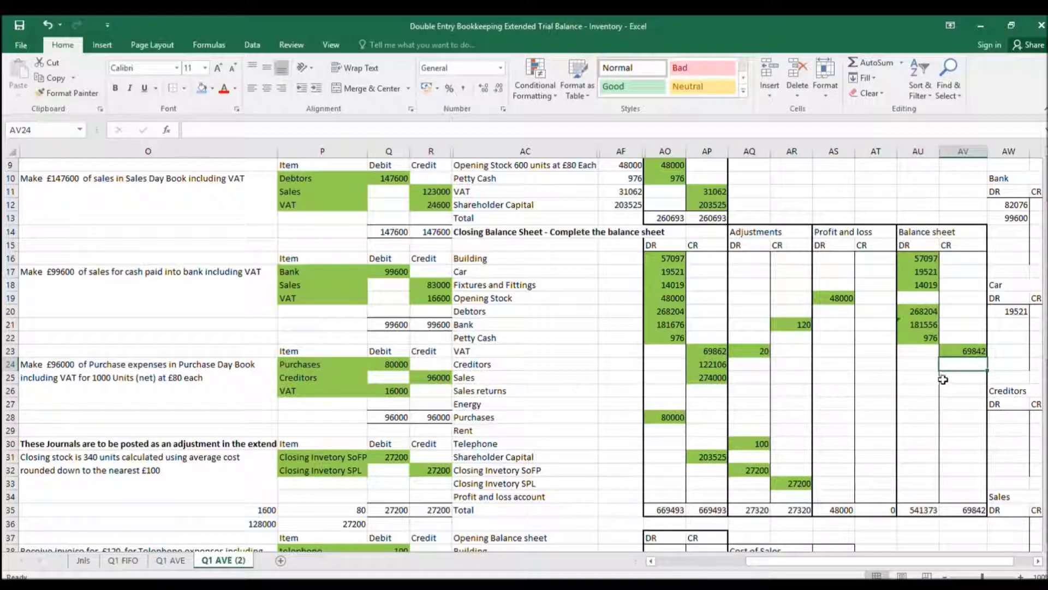
text(=)
click(707, 364)
key(Return)
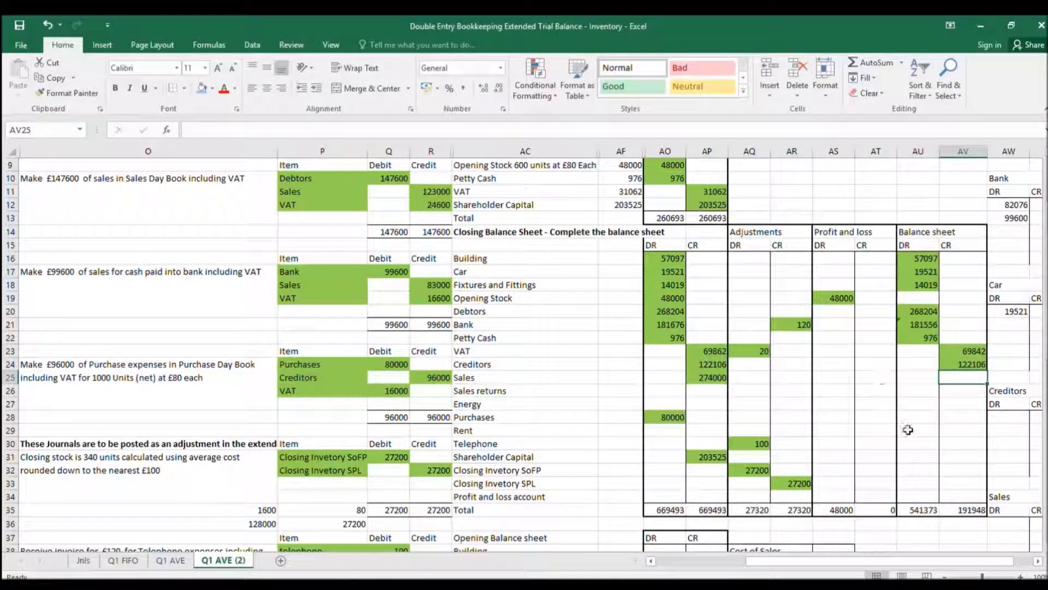
- Link the Balance sheet closing inventory SoFP debit in AU32 to AQ32 and the Shareholder Capital credit in AV31 to AP31
click(922, 419)
click(920, 470)
text(=)
click(757, 470)
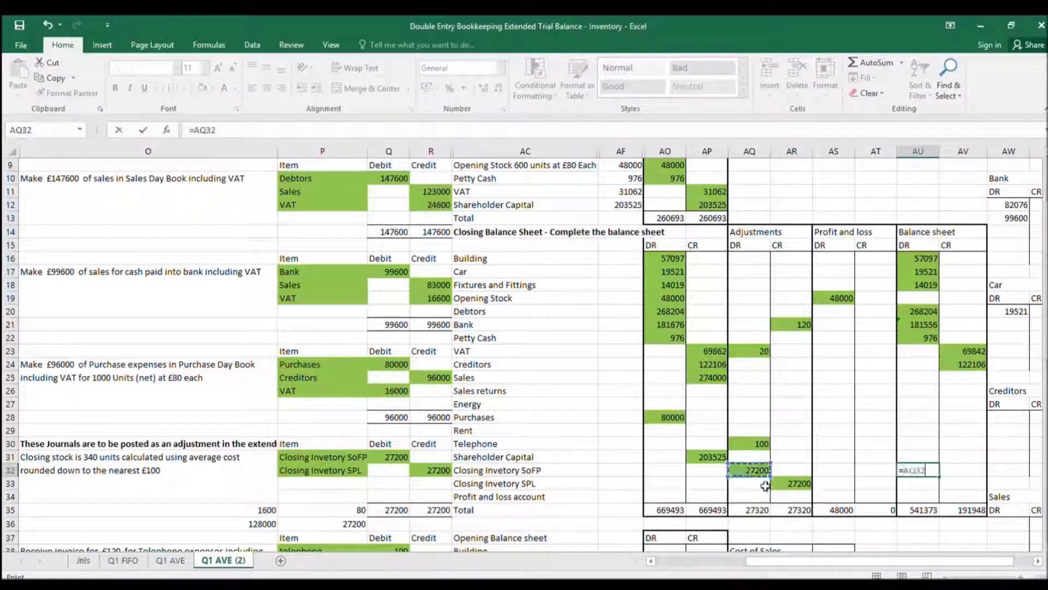
key(Return)
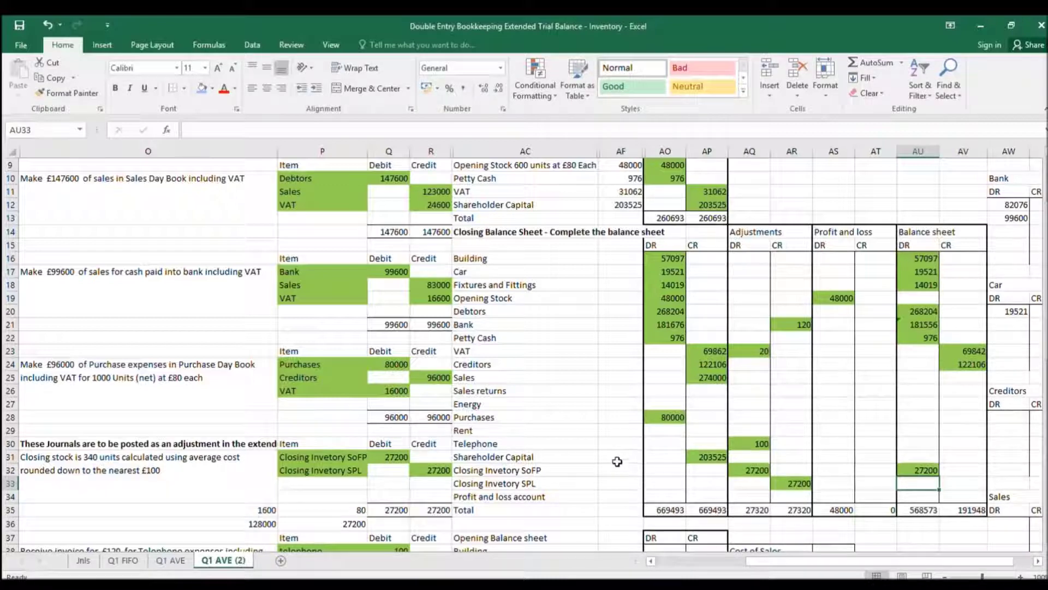
click(950, 456)
text(=)
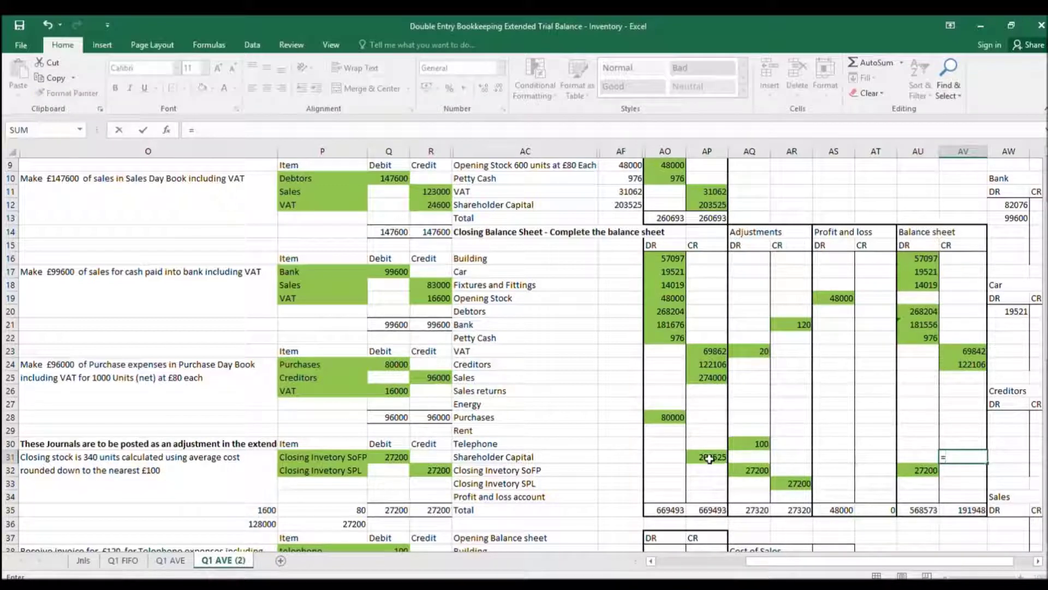
click(710, 458)
key(Return)
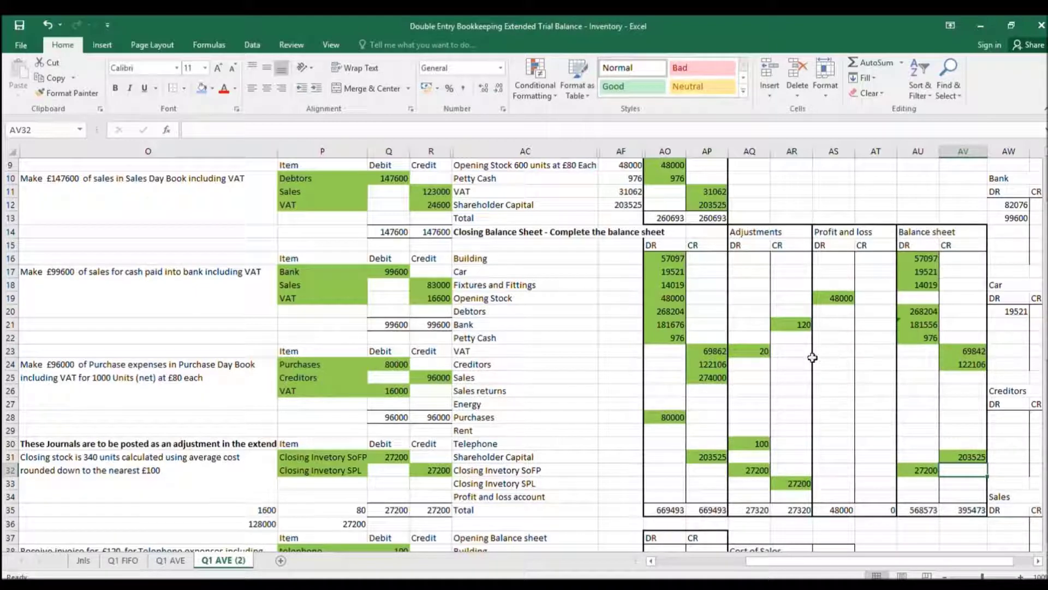
click(864, 391)
text(=)
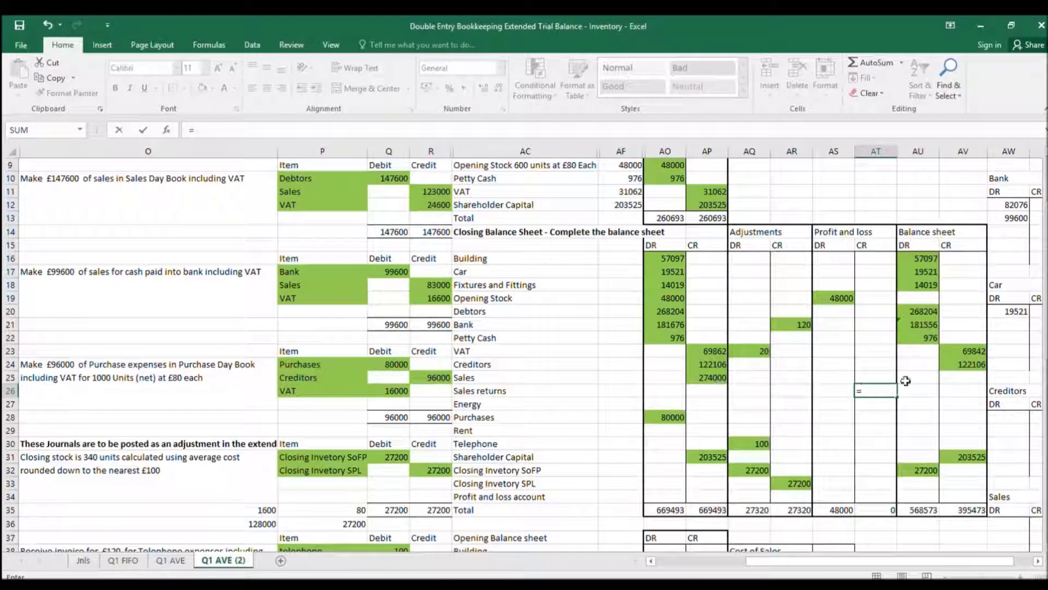
key(Escape)
- Enter the Profit and loss credit for Sales as =AP25 in AT25 and the debit for Purchases as =AO28 in AS28
click(884, 377)
text(=)
click(702, 376)
key(Return)
click(815, 417)
text(=)
click(665, 417)
key(Return)
- Link the Profit and loss Telephone debit in AS30 to AQ30 and the closing inventory SPL credit in AT33 to AR33
key(Down)
text(=)
click(756, 443)
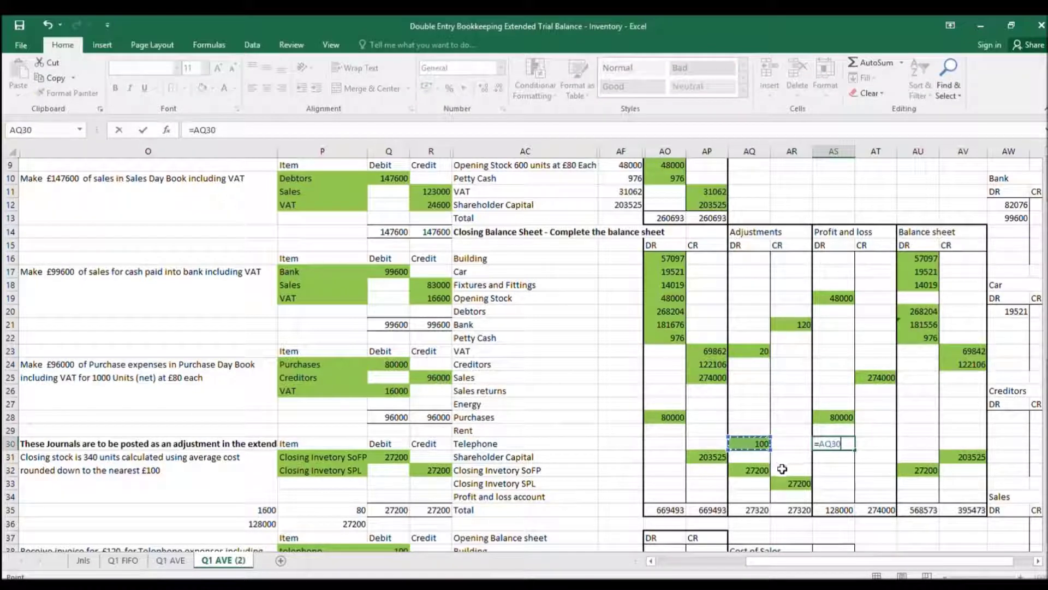
key(Return)
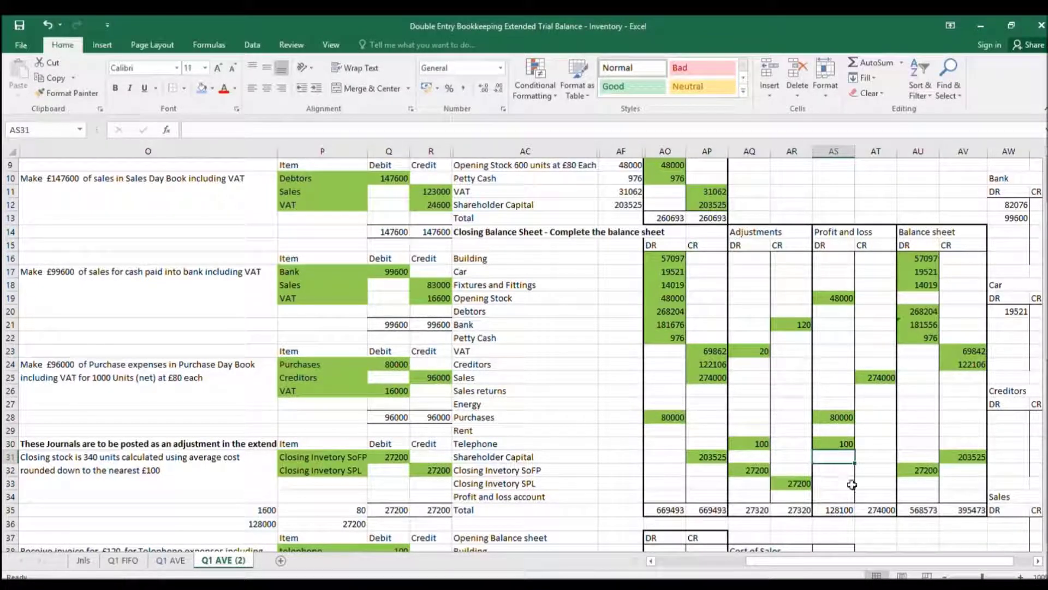
click(874, 482)
text(=)
click(797, 484)
key(Return)
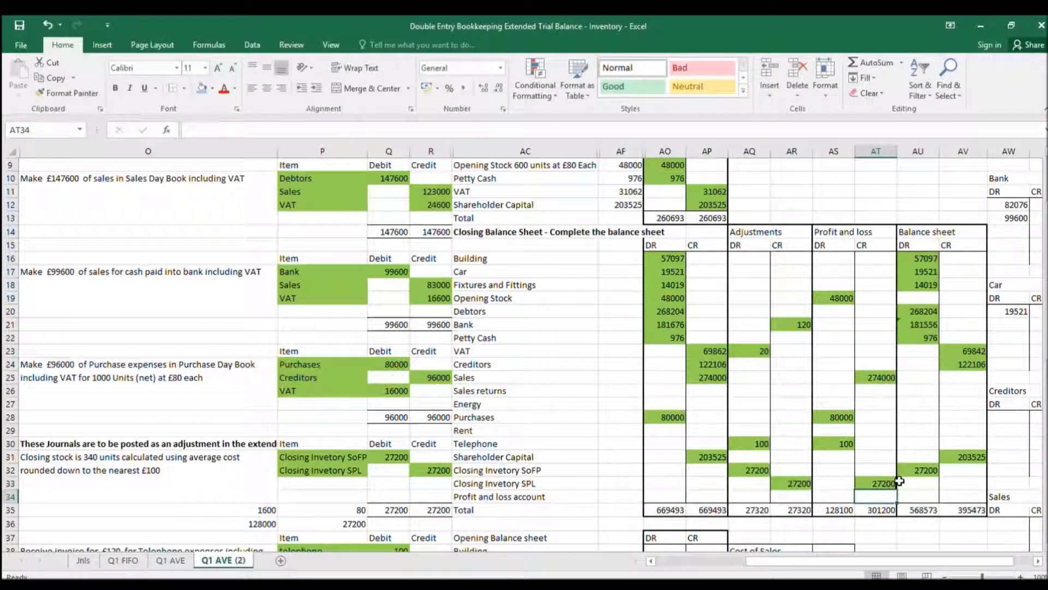
- Calculate the Profit and loss account balance in AS34 as =SUM(AT16:AT33)-SUM(AS16:AS33)
click(837, 495)
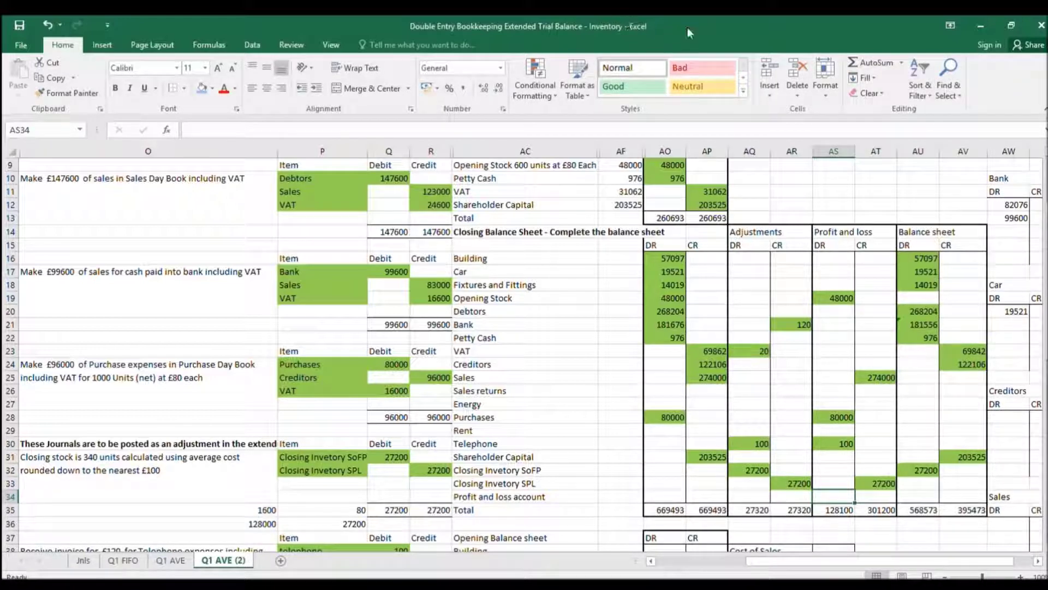
click(872, 62)
click(876, 259)
drag(875, 259, 875, 484)
click(265, 129)
text(-)
text(sum()
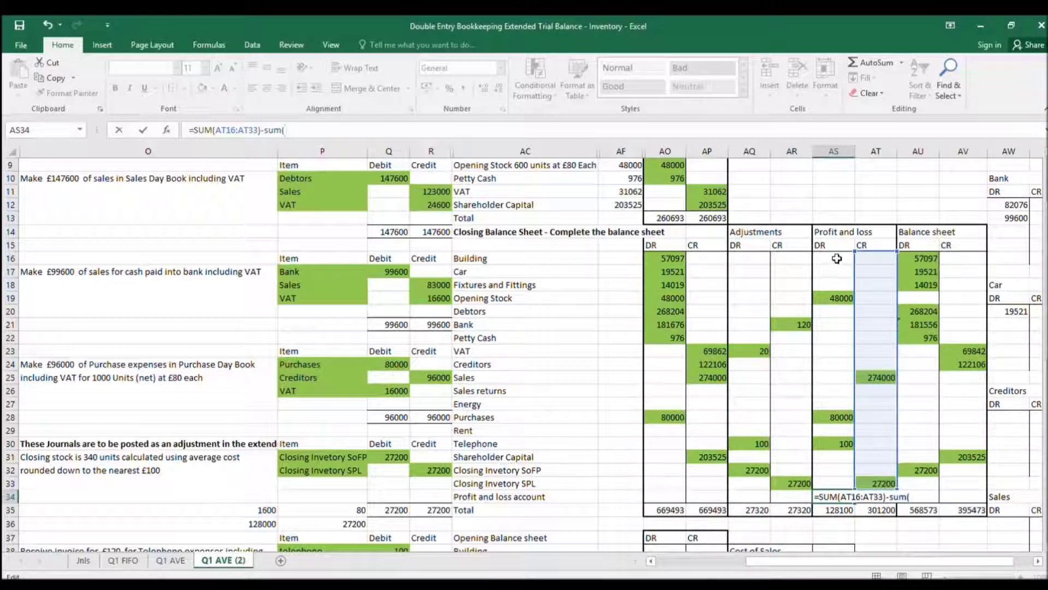
drag(838, 257, 827, 490)
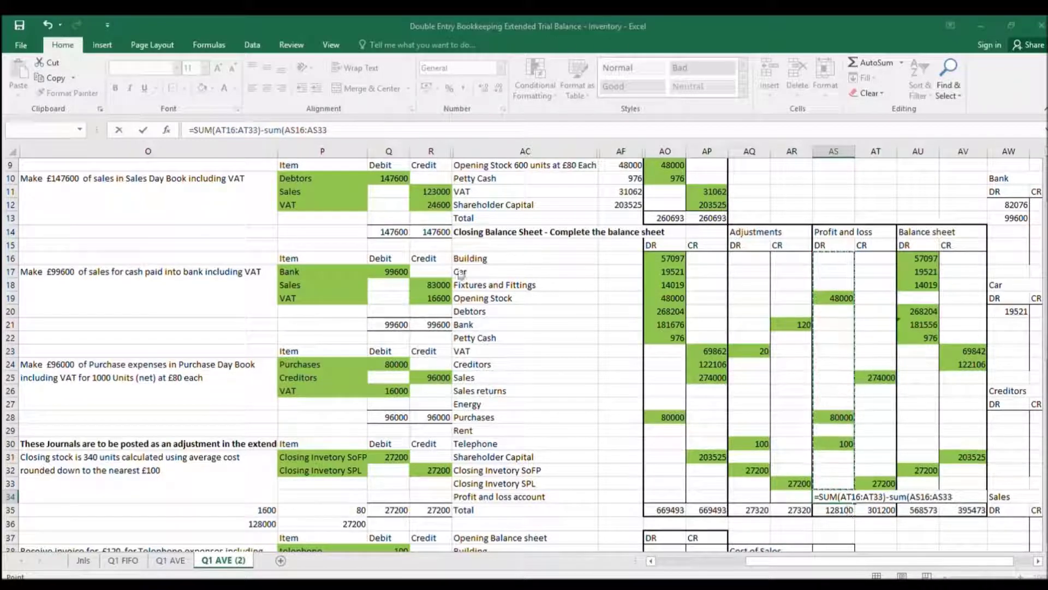
key(Return)
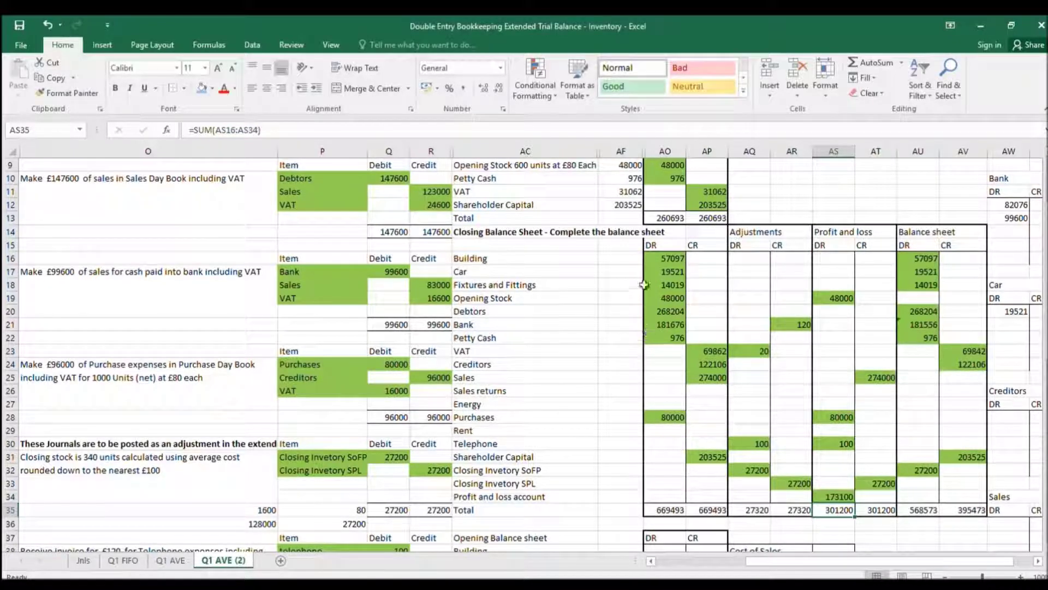
- Carry the profit into the Balance sheet credit by entering =AS34 in AV34
click(975, 509)
click(974, 497)
text(=)
click(847, 496)
key(Return)
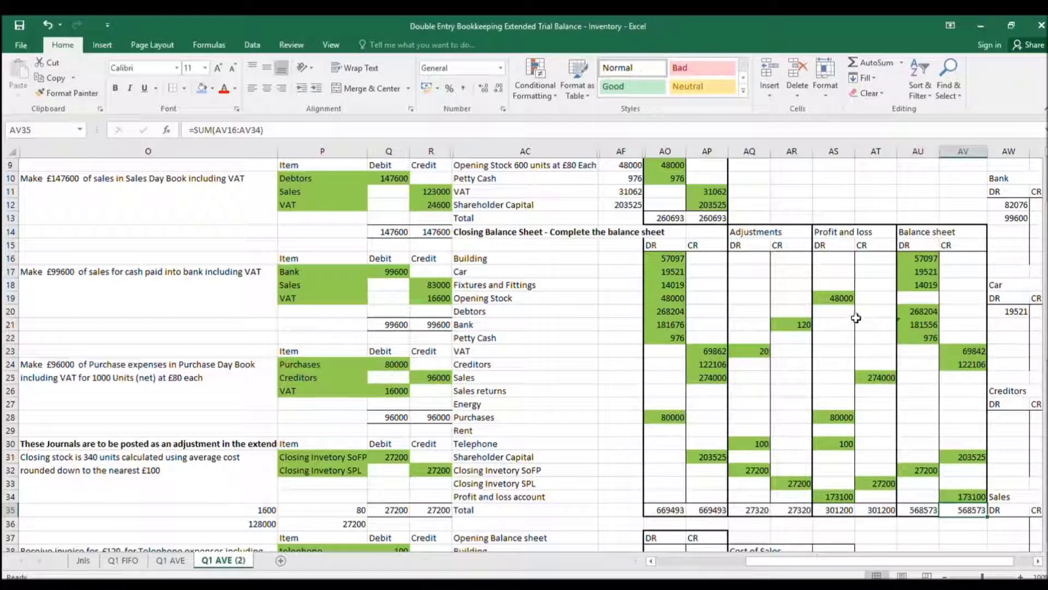
click(875, 297)
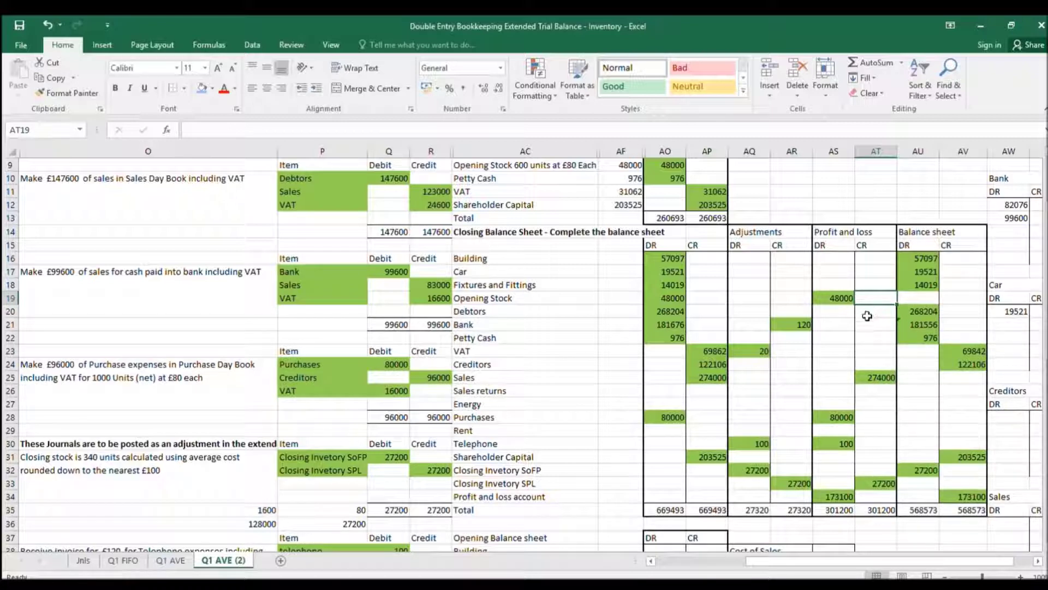
click(844, 374)
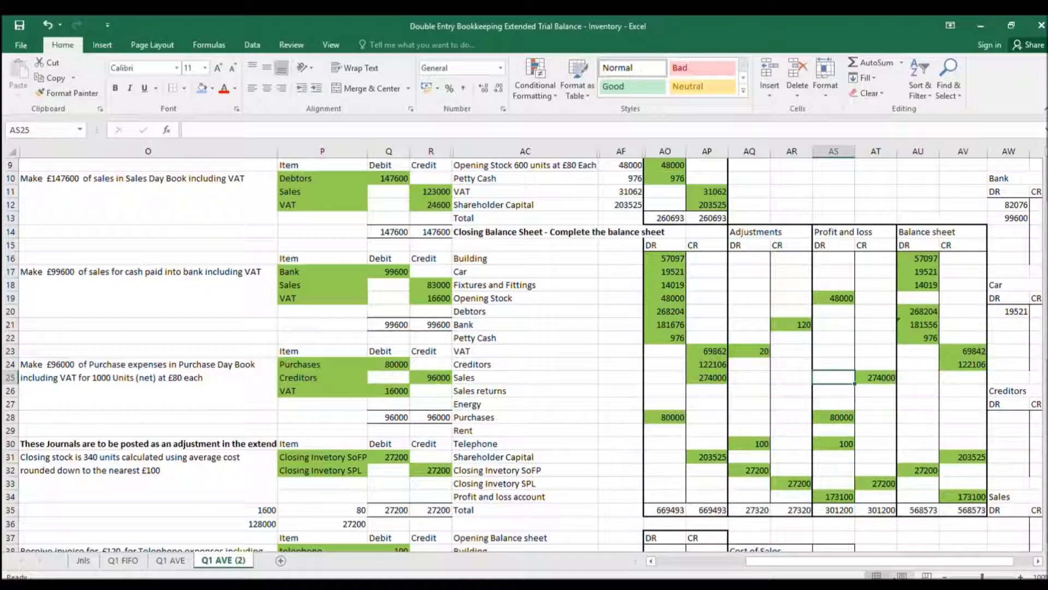
- In the Cost of Sales table, link Opening Inventory in AS39 to =AS19 and Purchases in AS40 to =AS28
scroll(873, 499, down, 2)
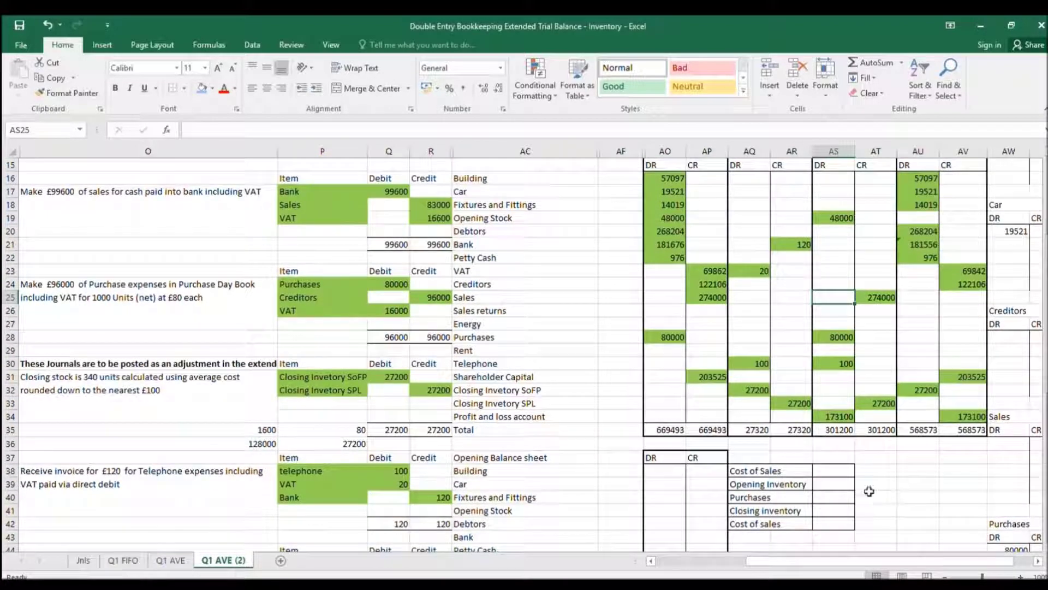
click(816, 482)
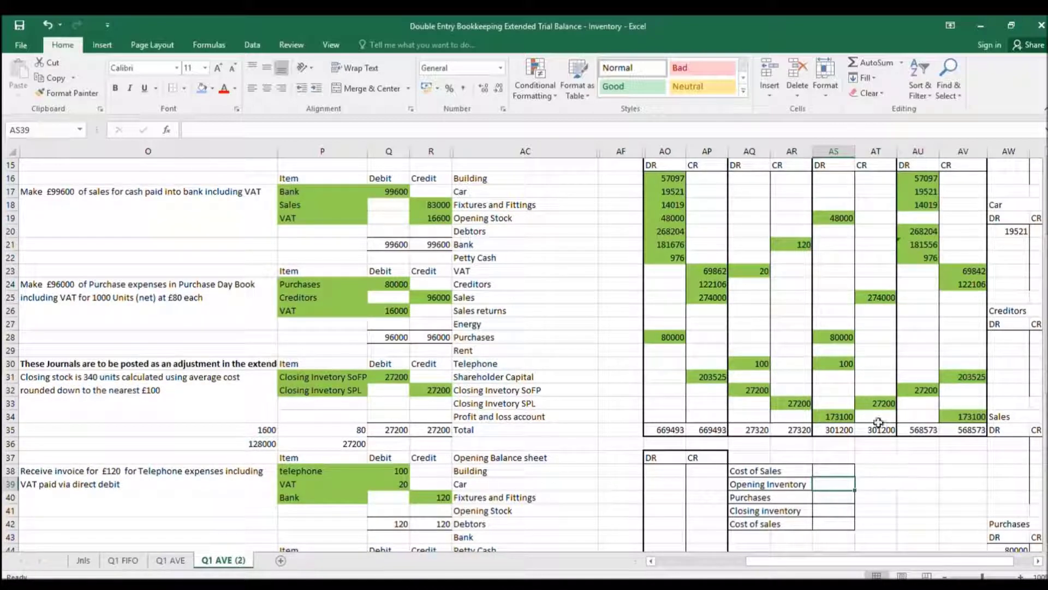
text(=)
click(836, 221)
key(Return)
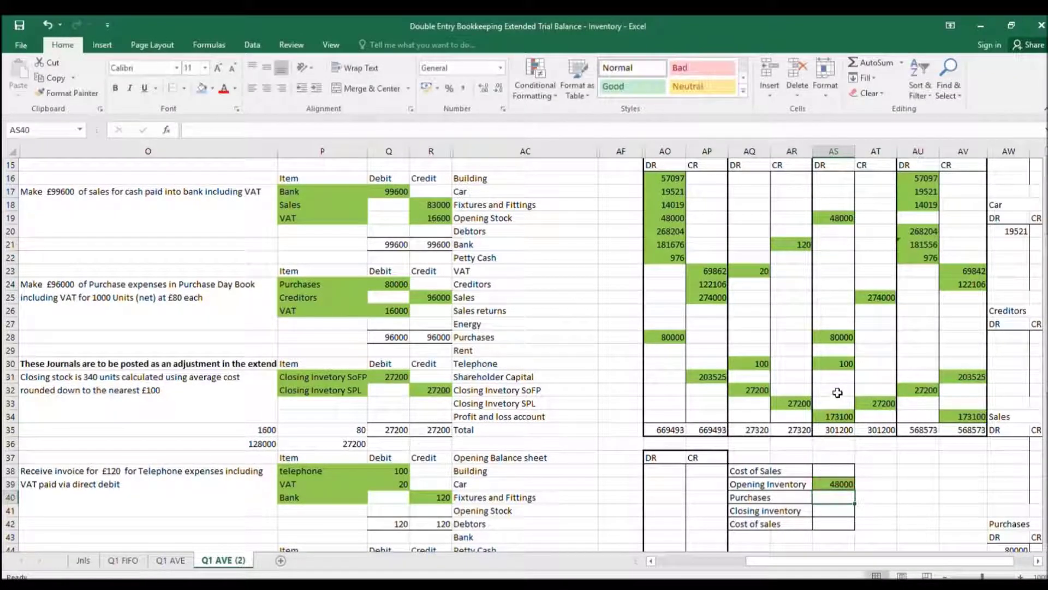
text(=)
click(836, 337)
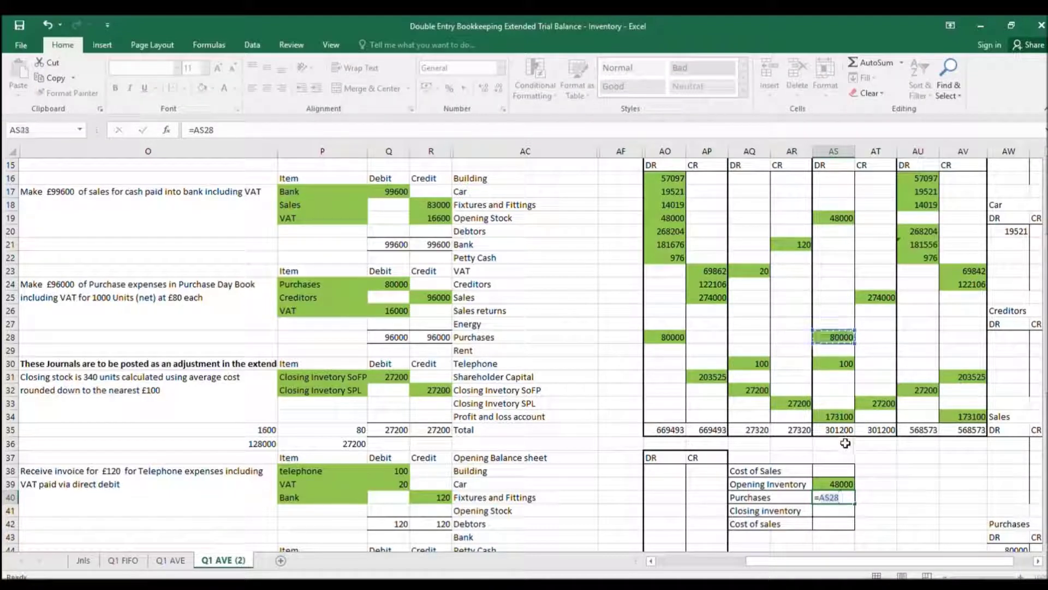
key(Return)
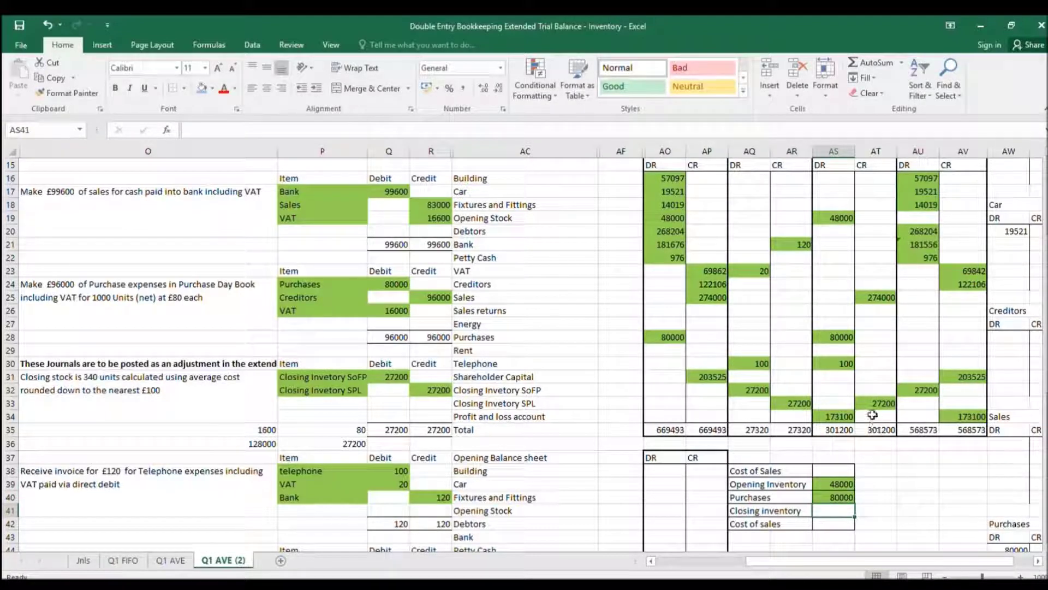
- Enter Closing inventory in AS41 as -AU32 and total the Cost of sales in AS42 with AutoSum
text(-)
click(928, 390)
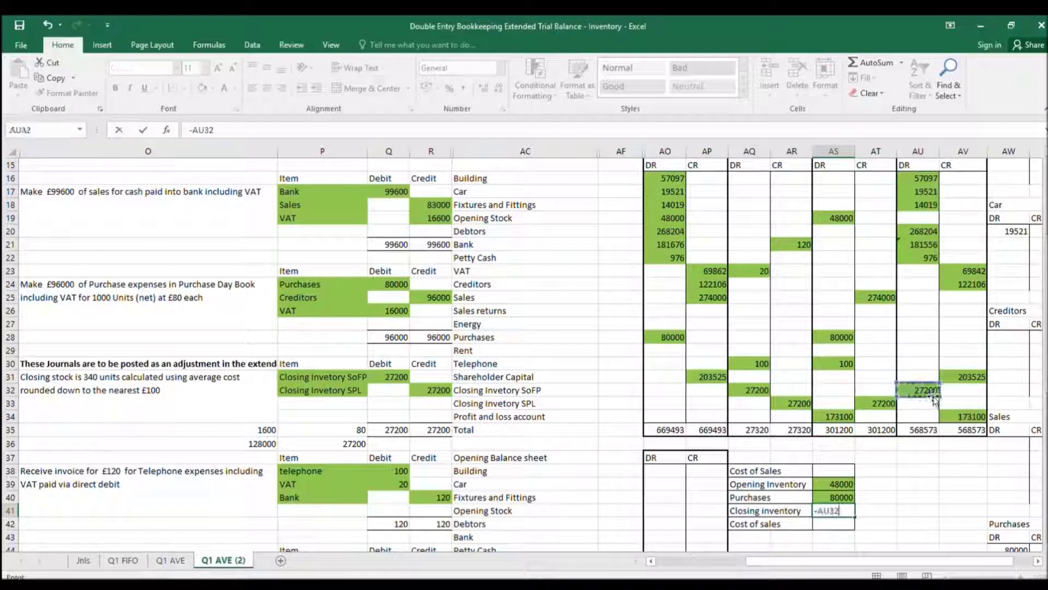
key(Return)
click(872, 60)
key(Return)
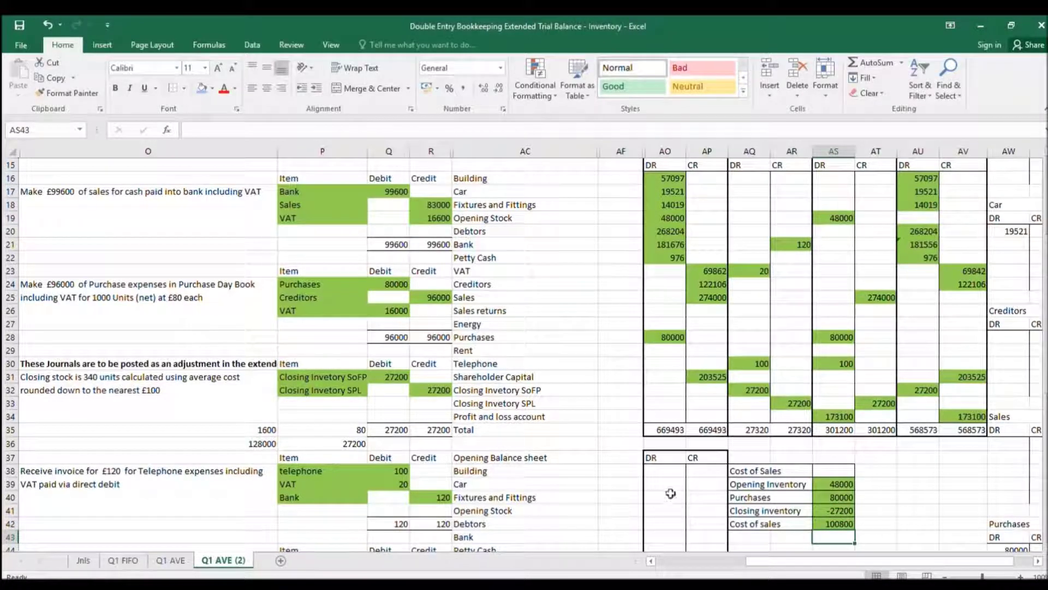
- Link the Opening Balance sheet debits for Building, Car and Fixtures and Fittings in AO38:AO40 to AU16, AU17 and AU18
click(669, 476)
text(=)
scroll(916, 396, up, 2)
click(924, 258)
scroll(926, 257, down, 1)
click(927, 245)
key(Return)
text(=)
click(926, 246)
key(Return)
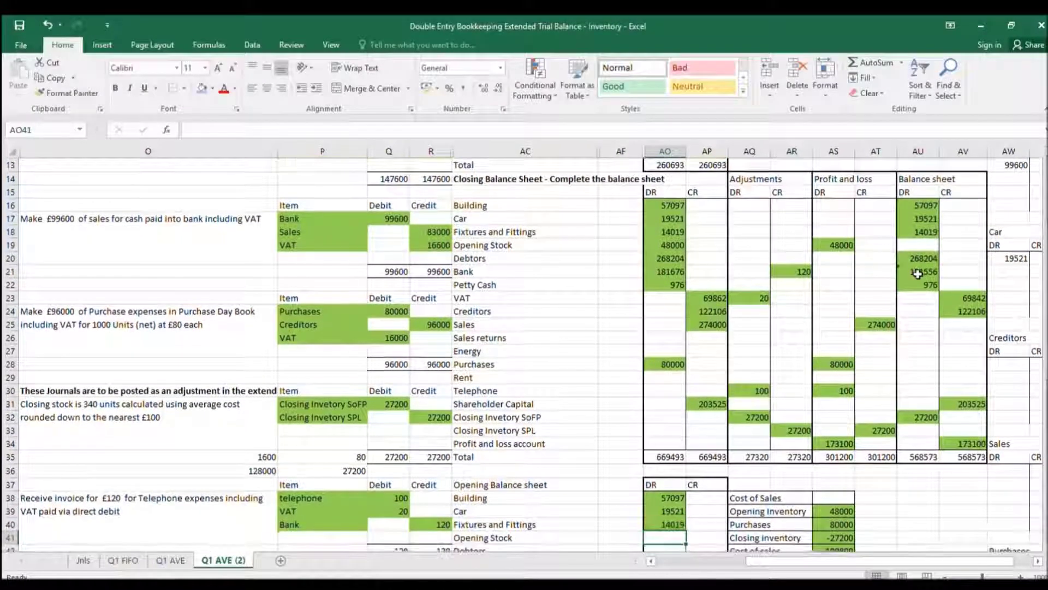
- Link the Opening Balance sheet debit for Opening Stock in AO41 to AU32 and for Debtors in AO42 to AU20
scroll(918, 274, down, 1)
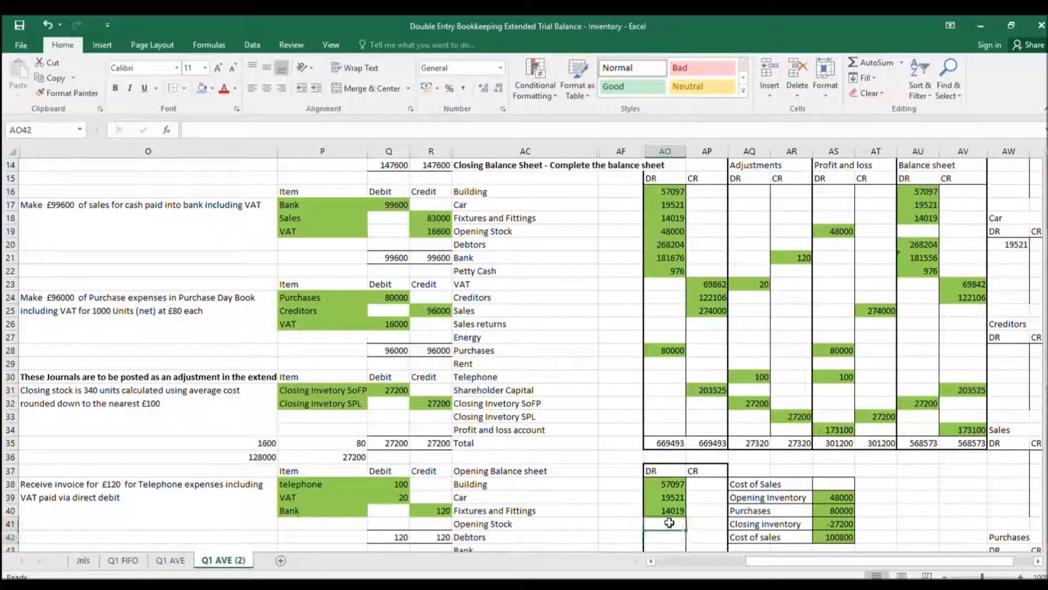
text(=)
click(920, 404)
key(Return)
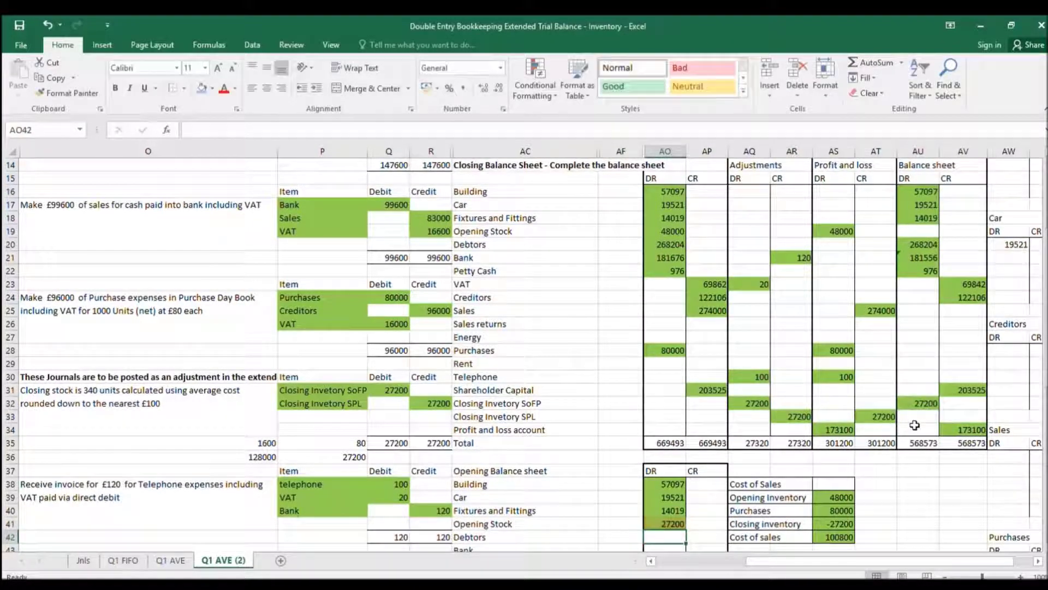
text(=)
click(919, 246)
key(Return)
- Link the Opening Balance sheet debit for Bank in AO43 to AU21 and for Petty Cash in AO44 to AU22
text(=)
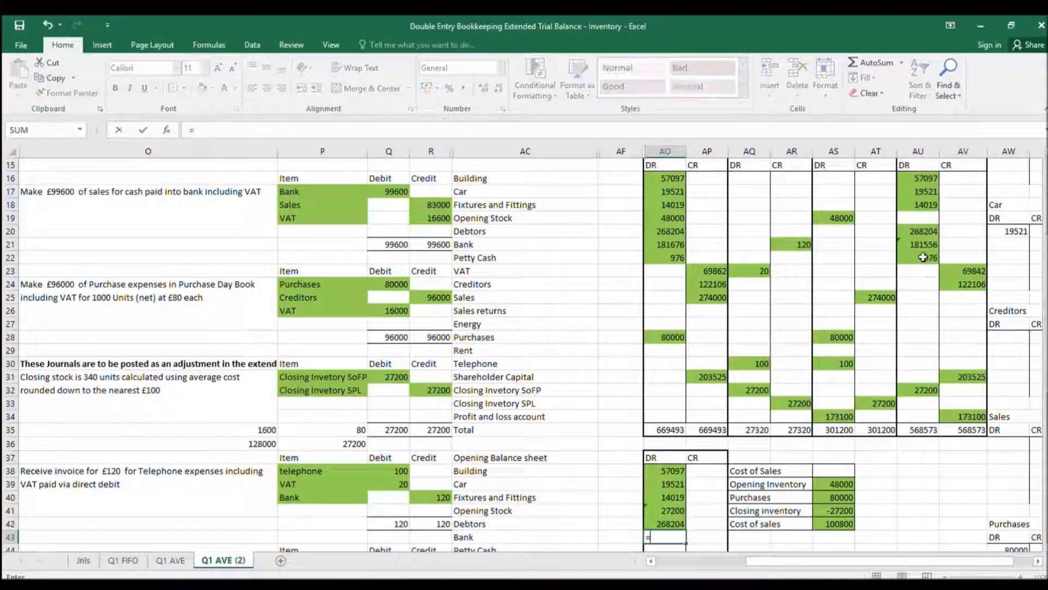
click(922, 245)
key(Return)
text(=)
click(925, 245)
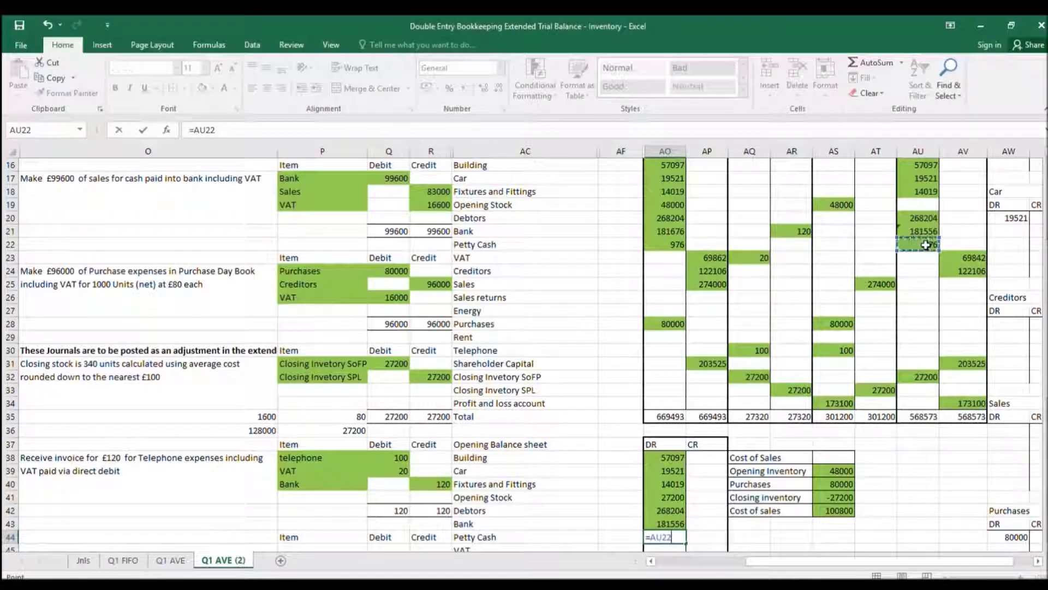
key(Return)
- Link the Opening Balance sheet credit for VAT in AP45 to AV23 and for Creditors in AP46 to AV24
key(Right)
text(=)
click(962, 244)
key(Return)
scroll(916, 374, down, 1)
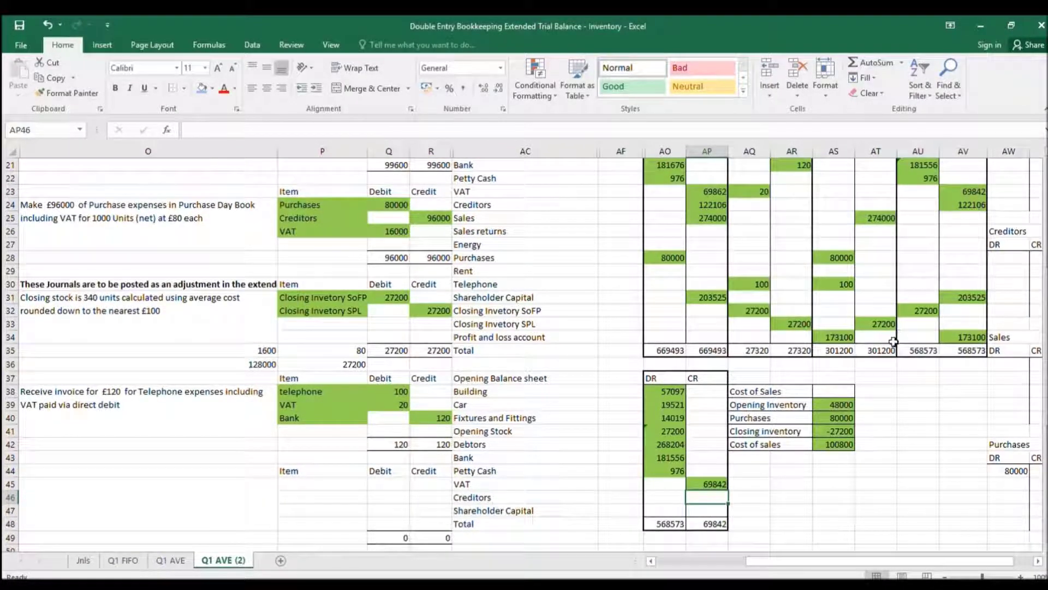
text(=)
click(962, 206)
key(Return)
- Enter the Opening Balance sheet credit for Shareholder Capital in AP47 as =AV31+AV34
text(=)
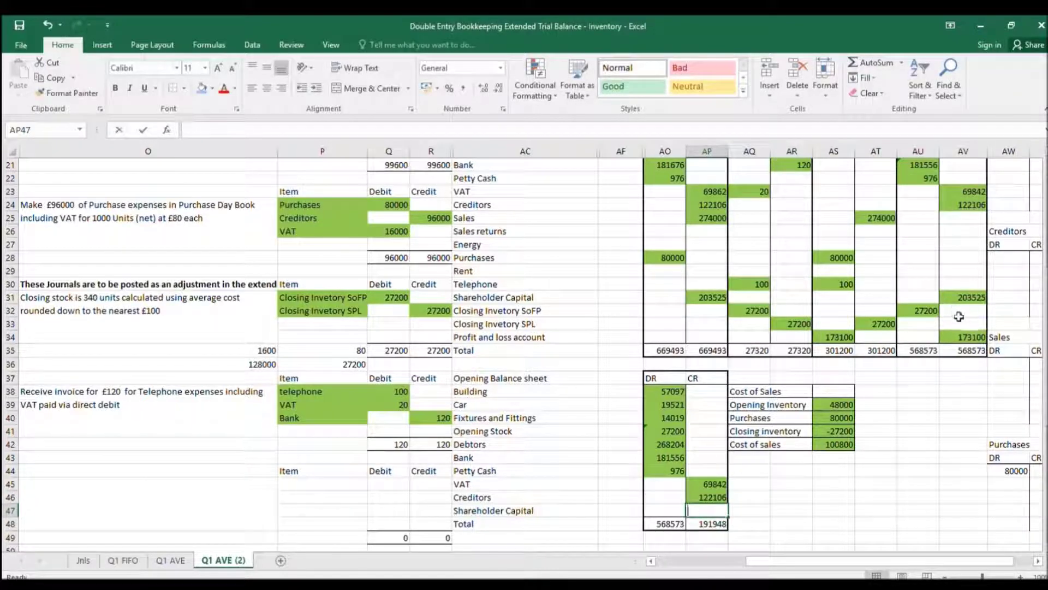
click(969, 298)
text(+)
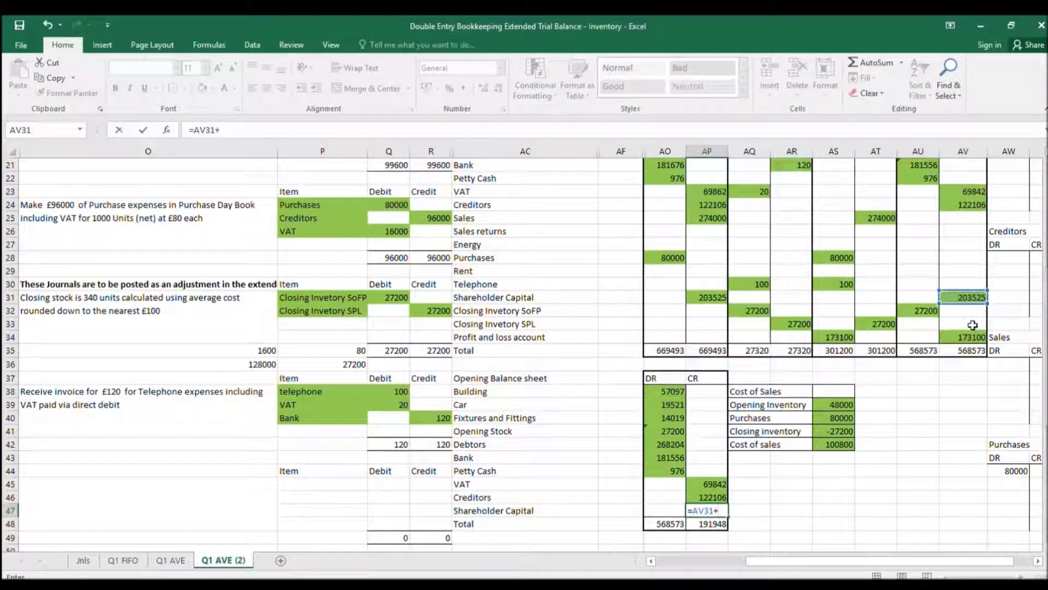
click(971, 335)
key(Return)
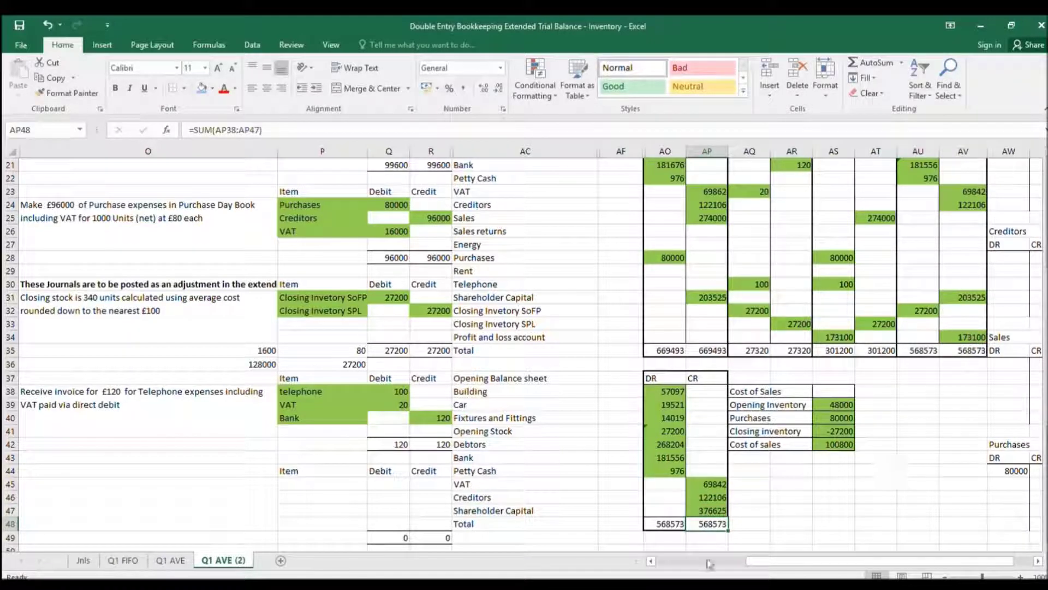
- Review the completed trial balance, checking the opening stock label and amount in row 9 and the closing inventory journal item in P31
click(795, 507)
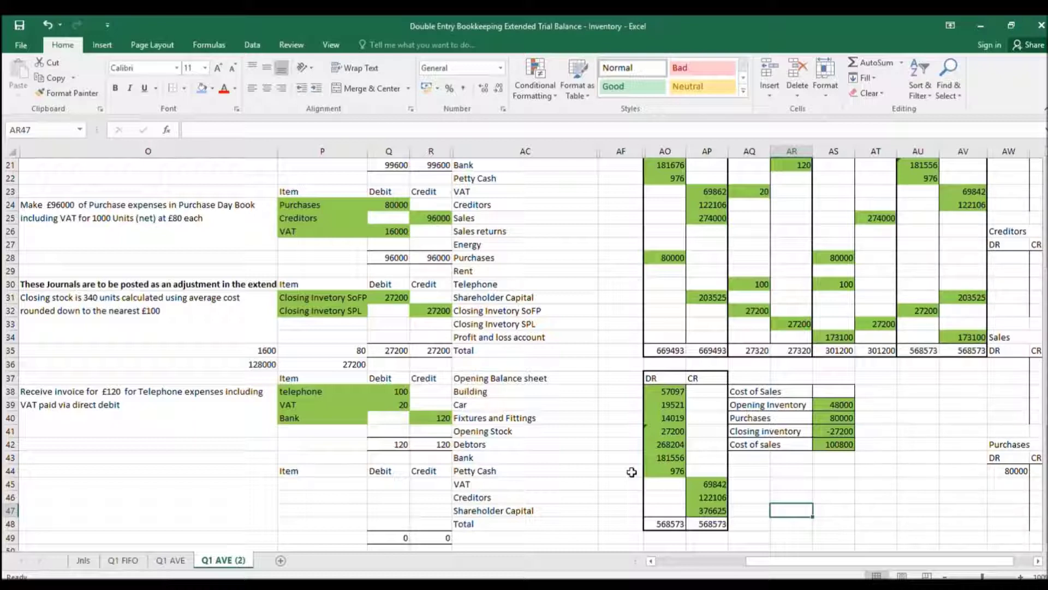
scroll(659, 390, up, 2)
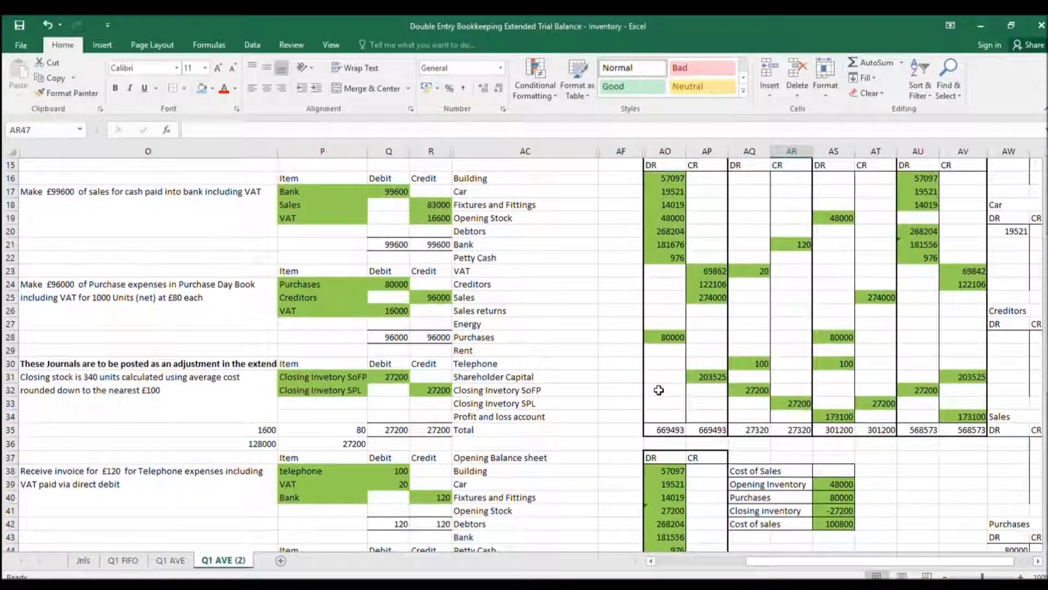
scroll(659, 390, up, 1)
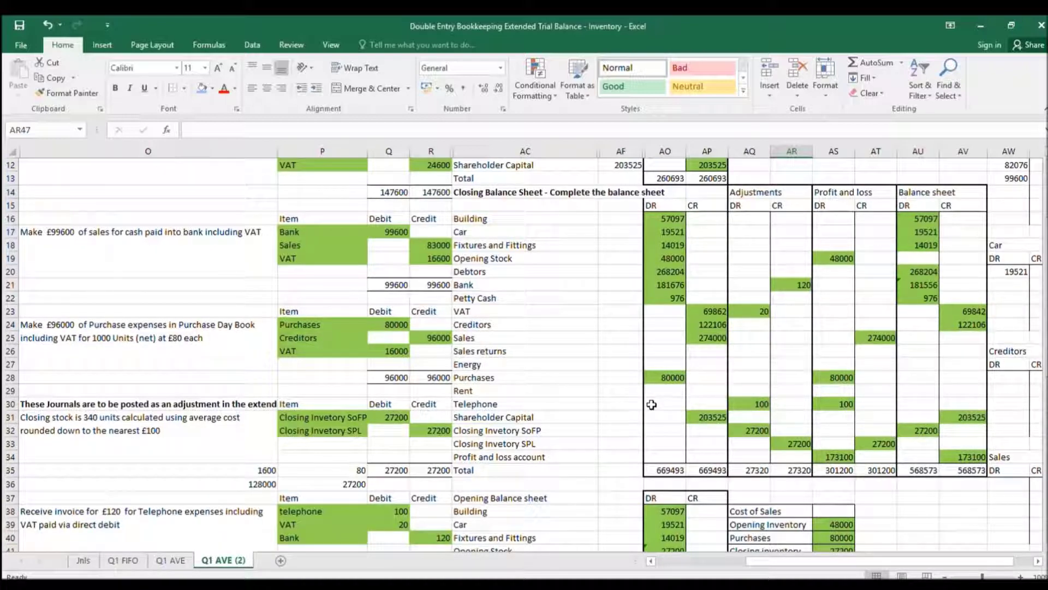
scroll(646, 381, up, 2)
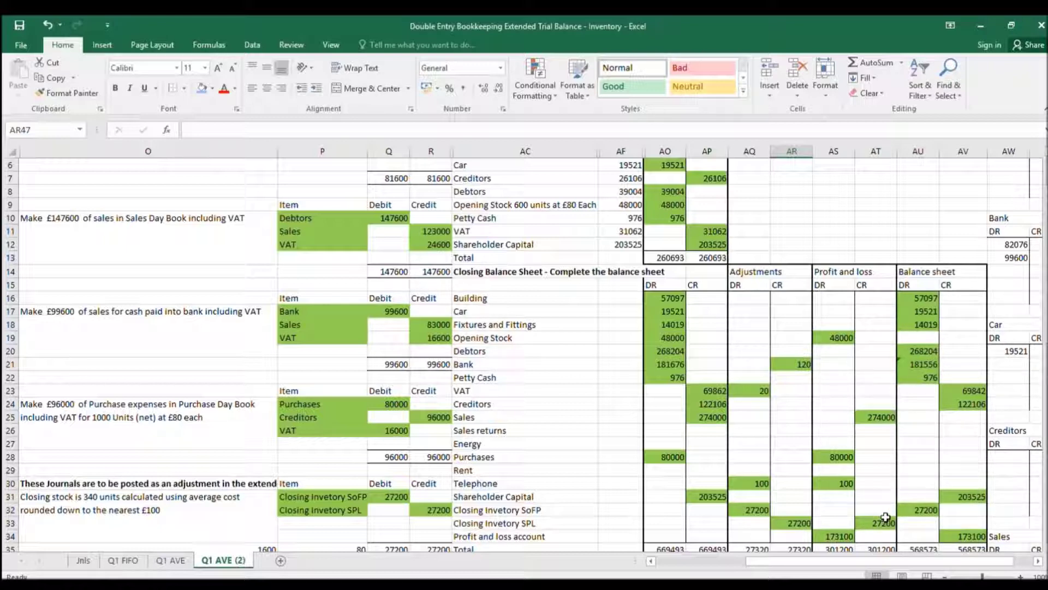
click(555, 205)
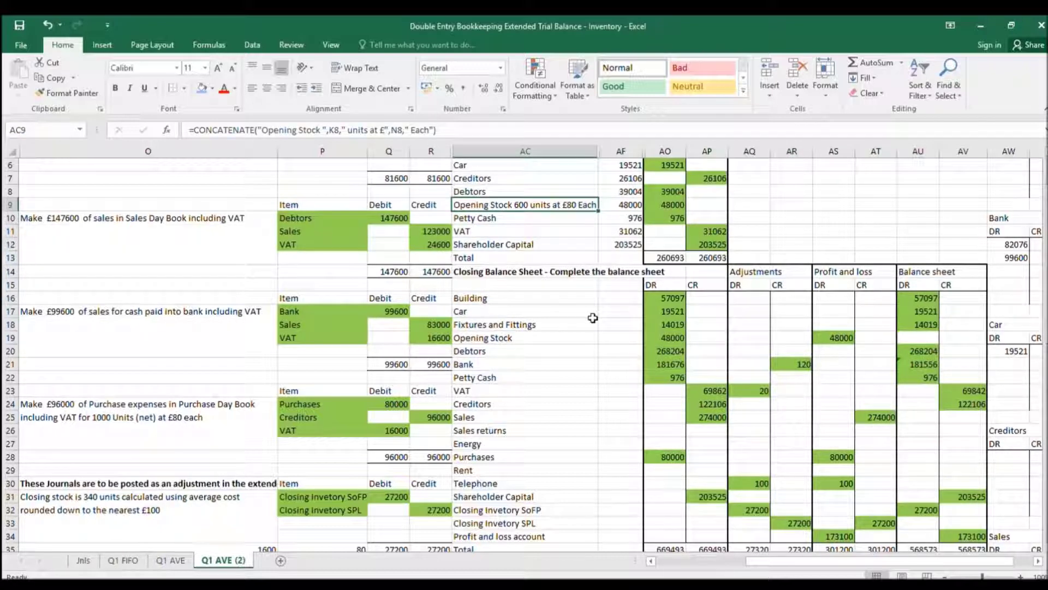
click(296, 498)
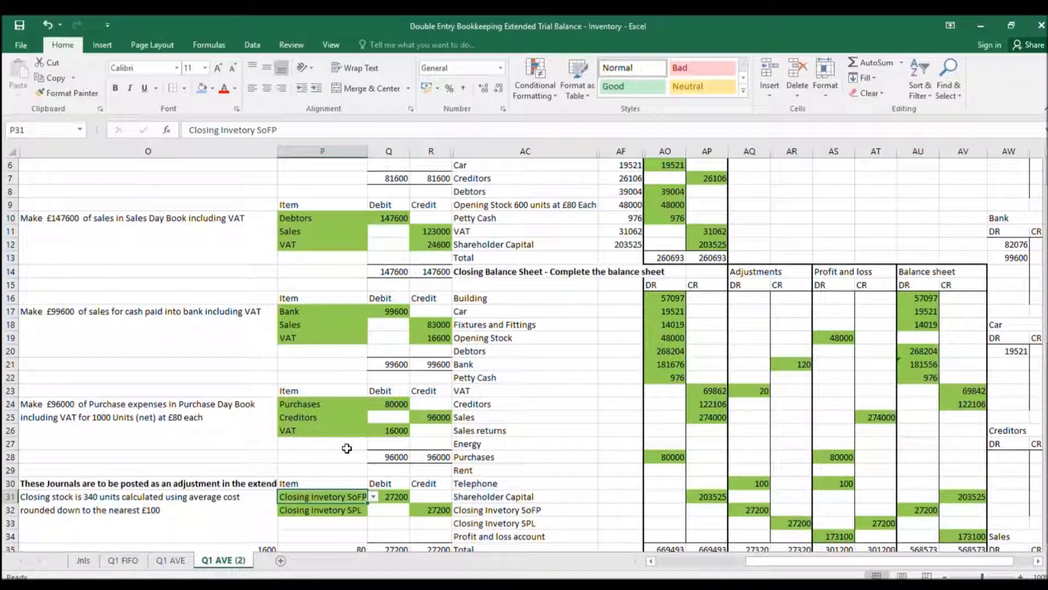
click(634, 208)
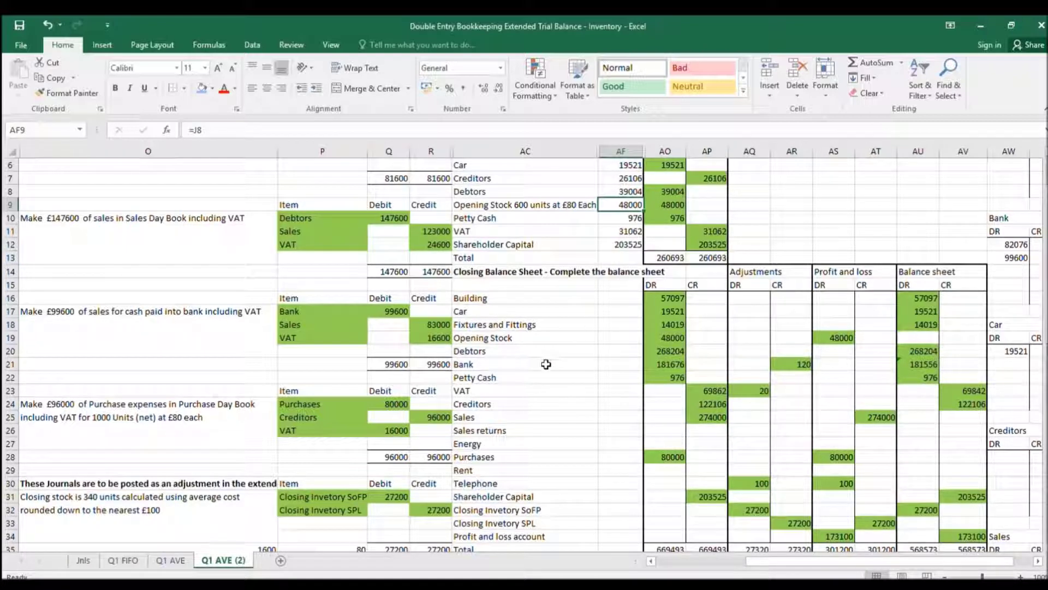